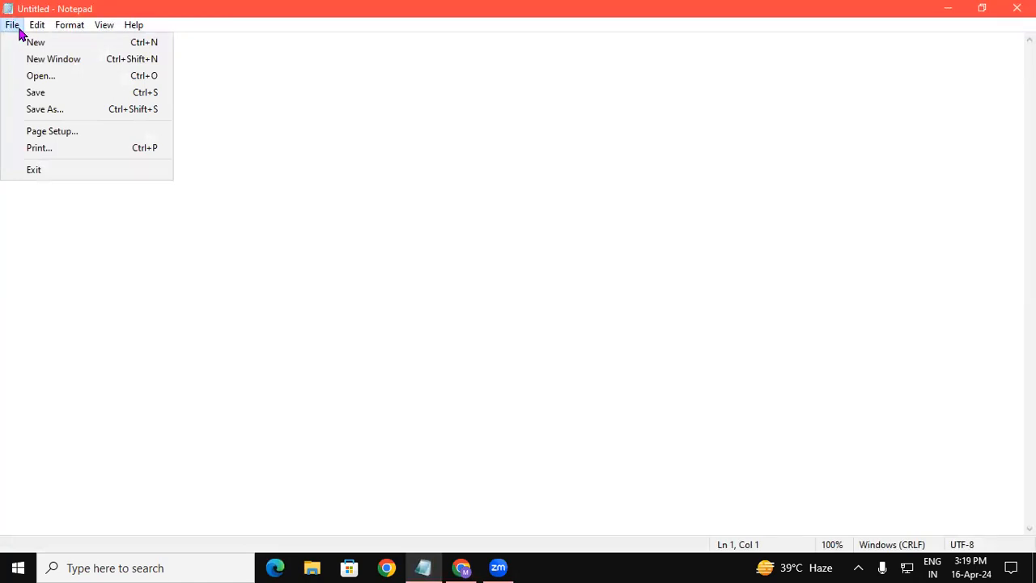
{"action": "mouse_move", "coordinate": [32, 26]}
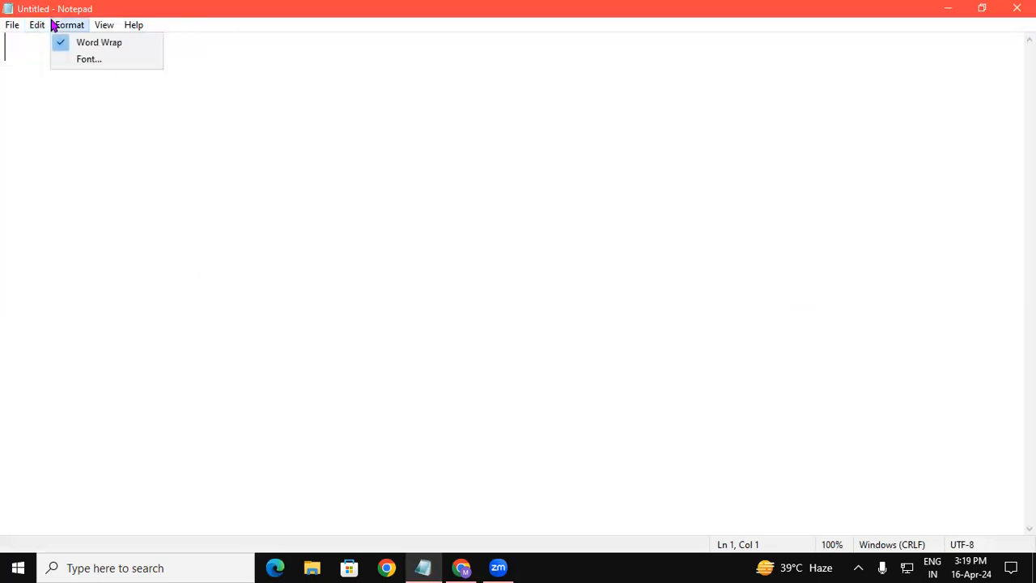
{"action": "mouse_move", "coordinate": [97, 31]}
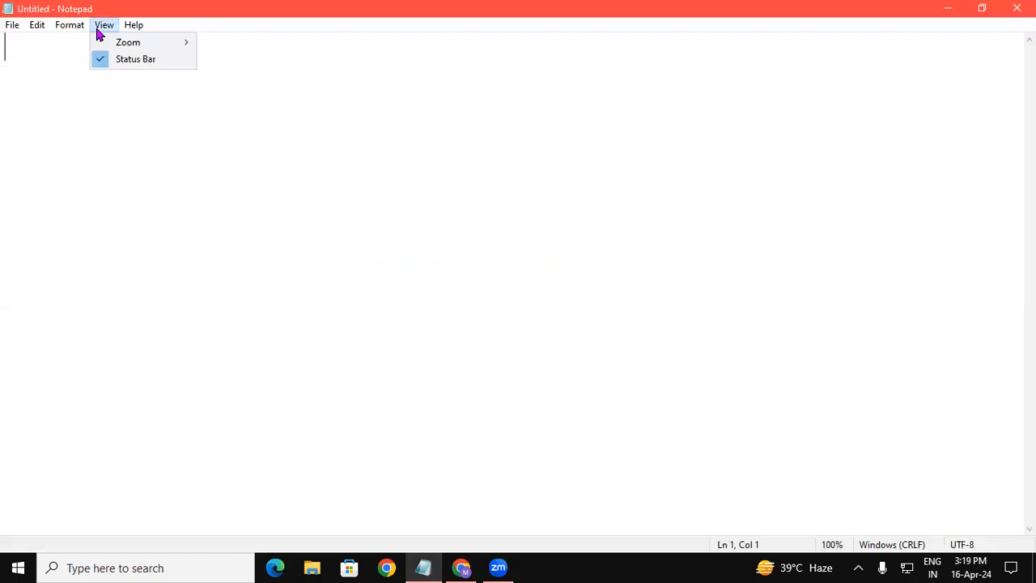
{"action": "mouse_move", "coordinate": [130, 25]}
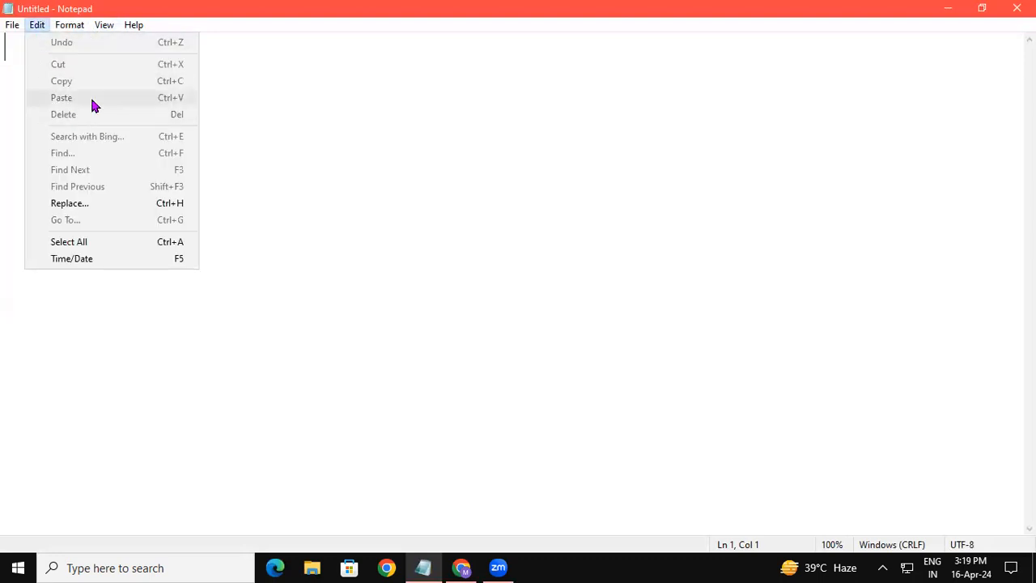
{"action": "left_click", "coordinate": [286, 160]}
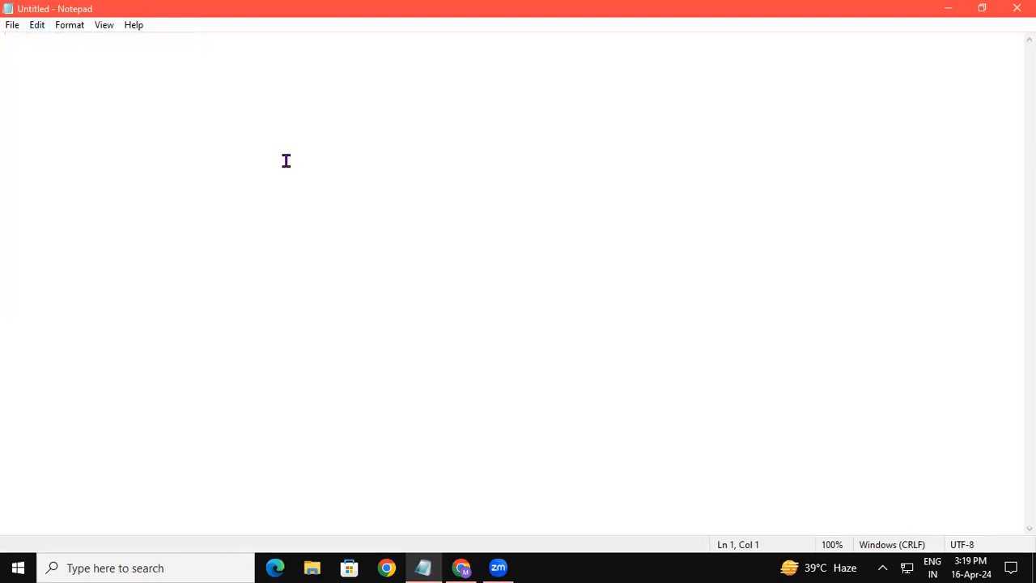
Switch to Word 2013 and create a blank document.
{"action": "left_click", "coordinate": [70, 568]}
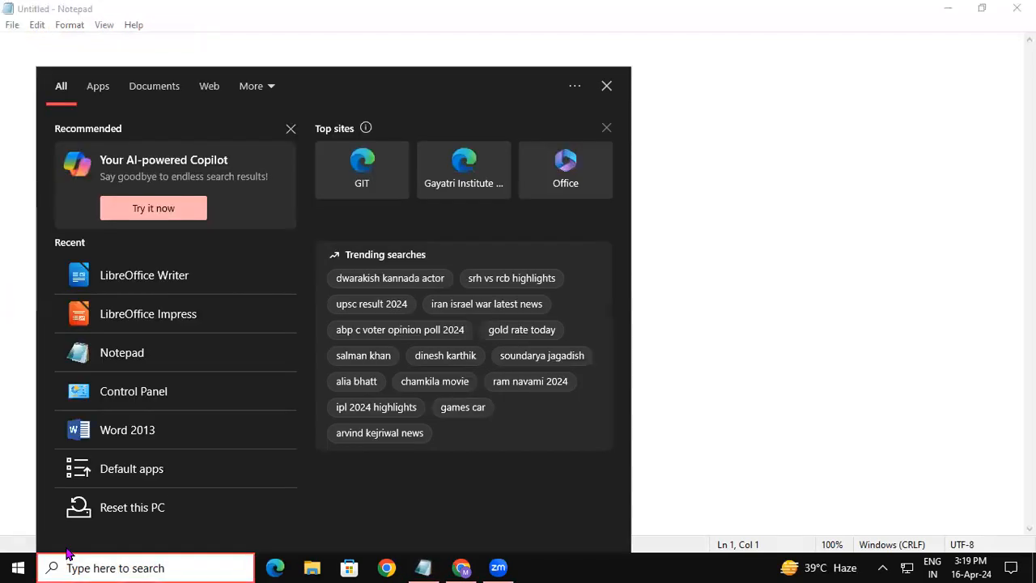
{"action": "type", "text": "word"}
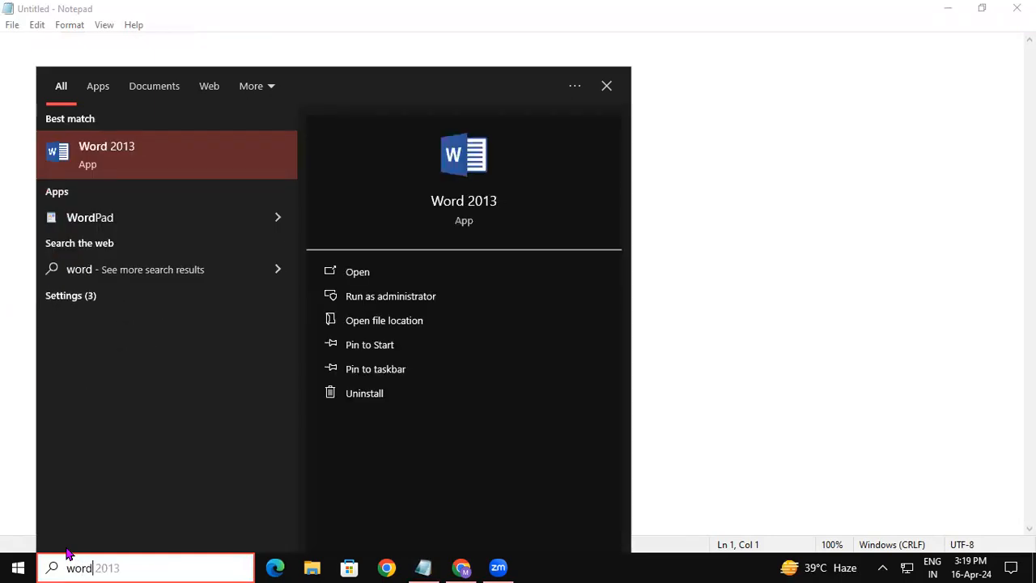
{"action": "key", "text": "Return"}
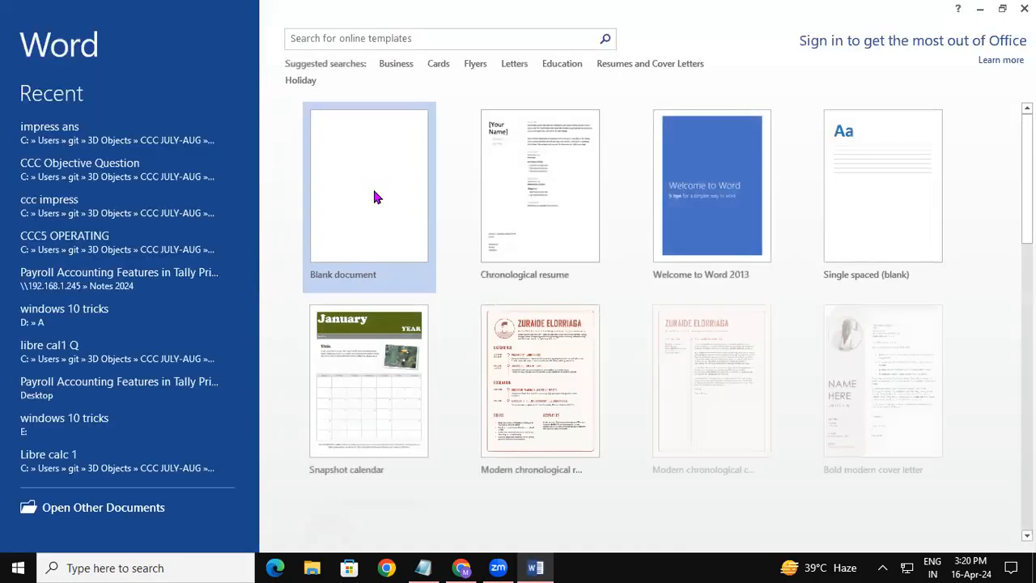
{"action": "left_click", "coordinate": [373, 196]}
Generate sample paragraphs in the blank document with the =rand() formula.
{"action": "type", "text": "=rand"}
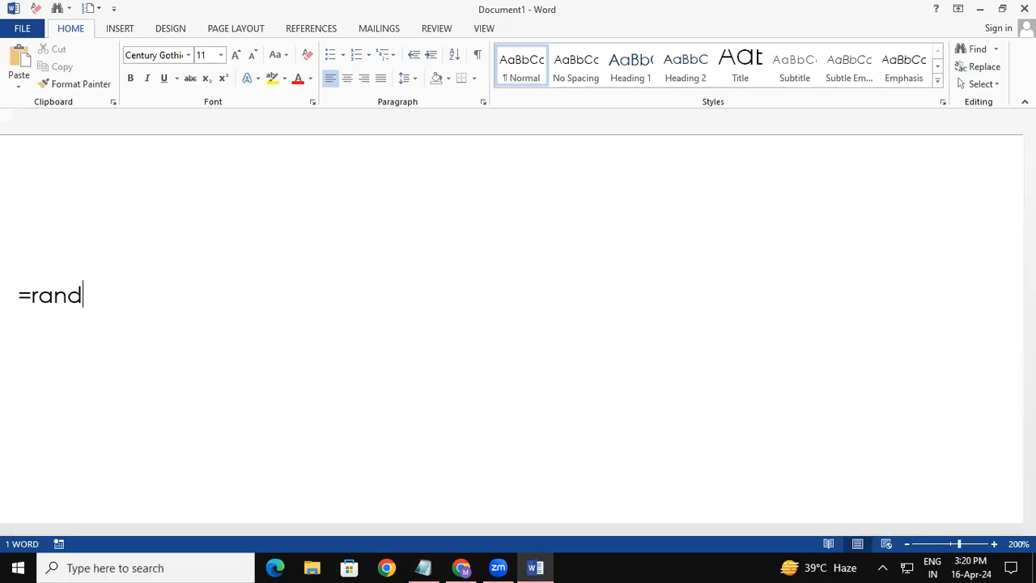
{"action": "type", "text": "()"}
{"action": "key", "text": "Return"}
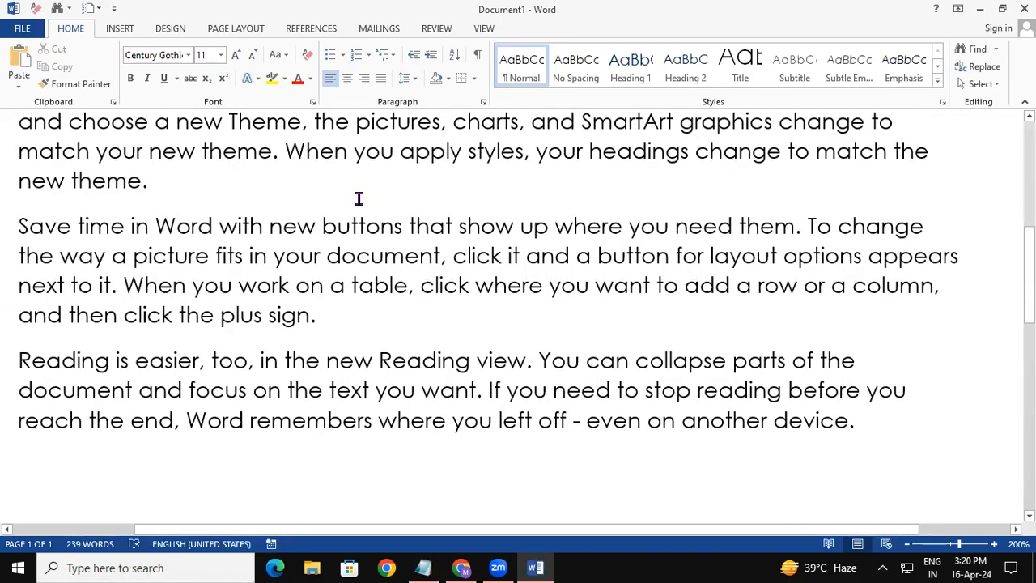
Copy all the sample text and paste it into the untitled document in Notepad.
{"action": "key", "text": "ctrl+a"}
{"action": "key", "text": "ctrl+c"}
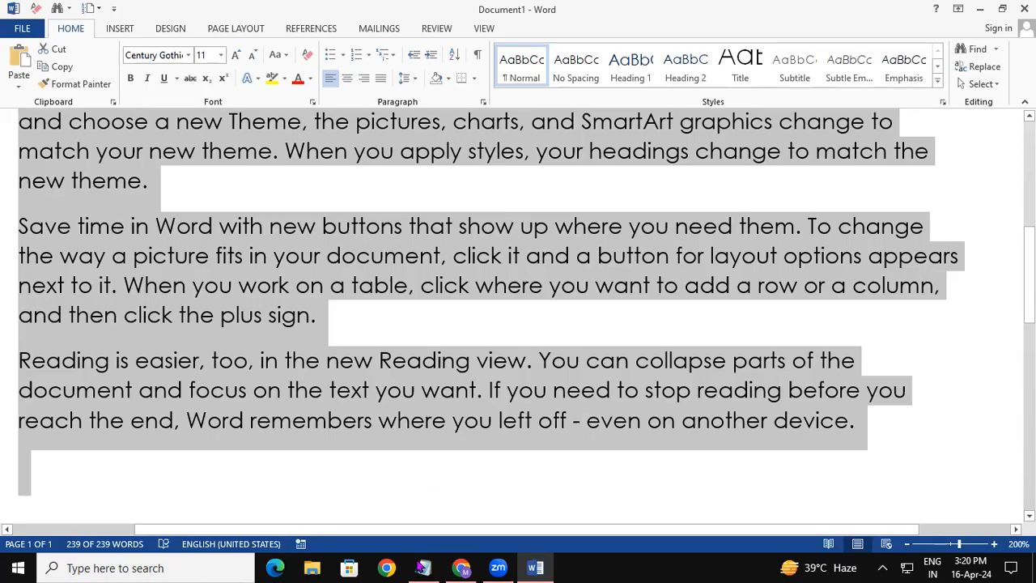
{"action": "left_click", "coordinate": [422, 566]}
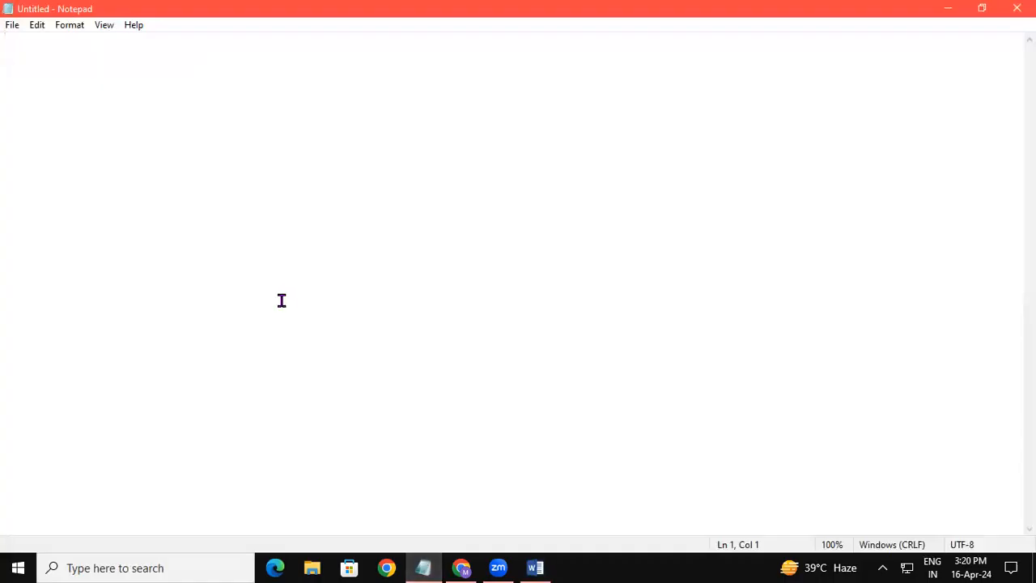
{"action": "key", "text": "ctrl+v"}
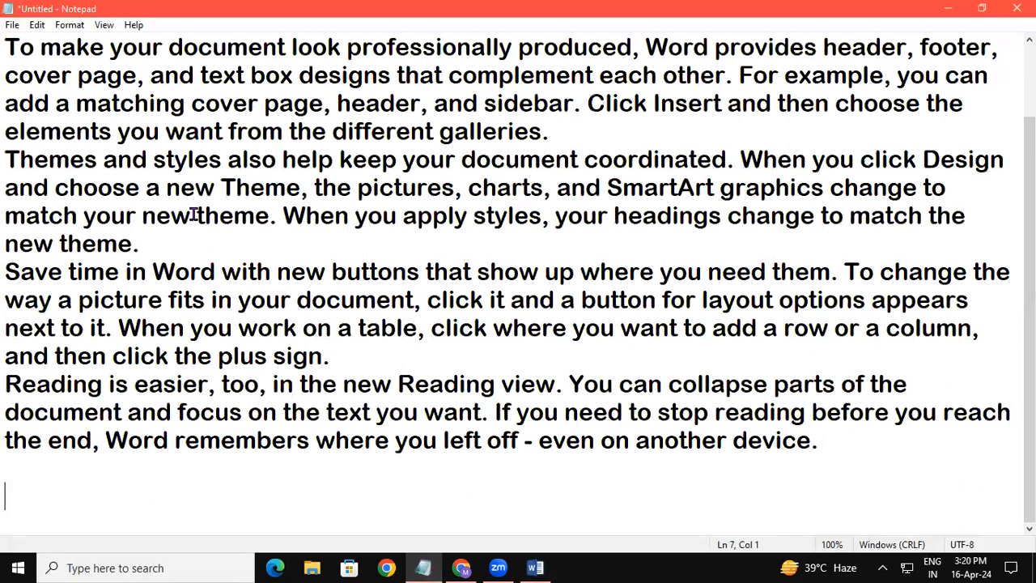
{"action": "left_click", "coordinate": [37, 27]}
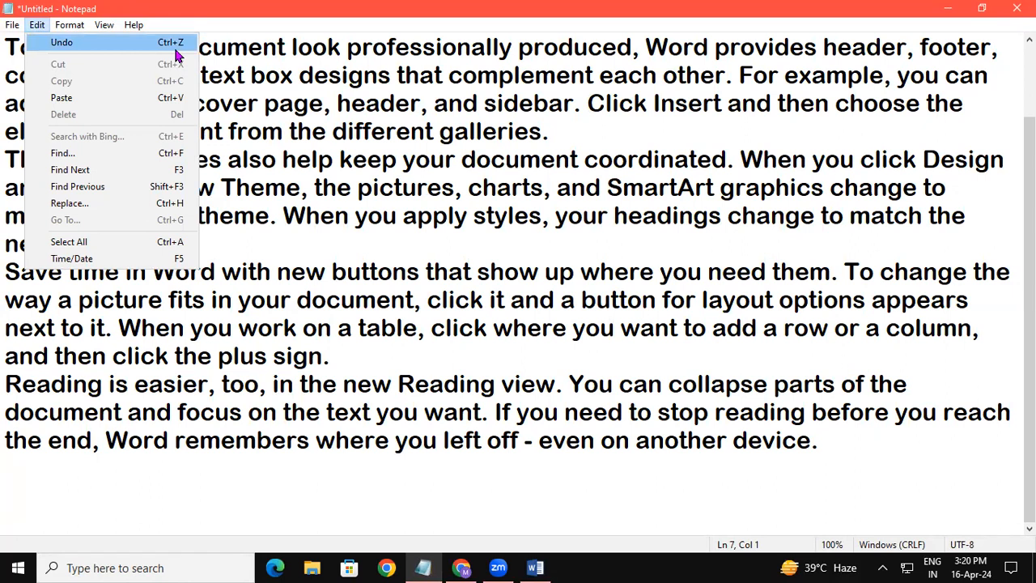
{"action": "left_click", "coordinate": [234, 125]}
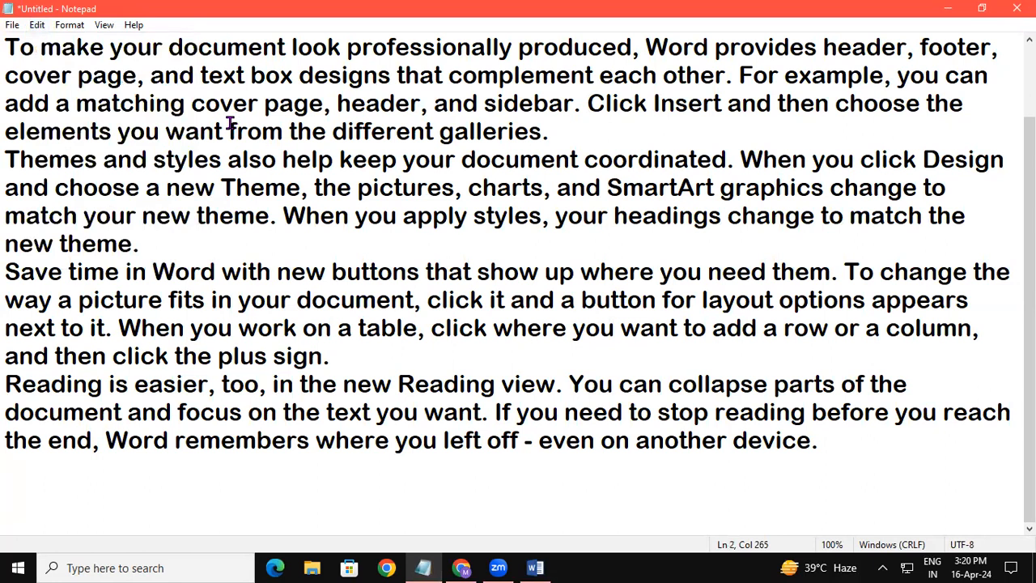
Delete all the text in the note, and undo the deletion.
{"action": "key", "text": "ctrl+a"}
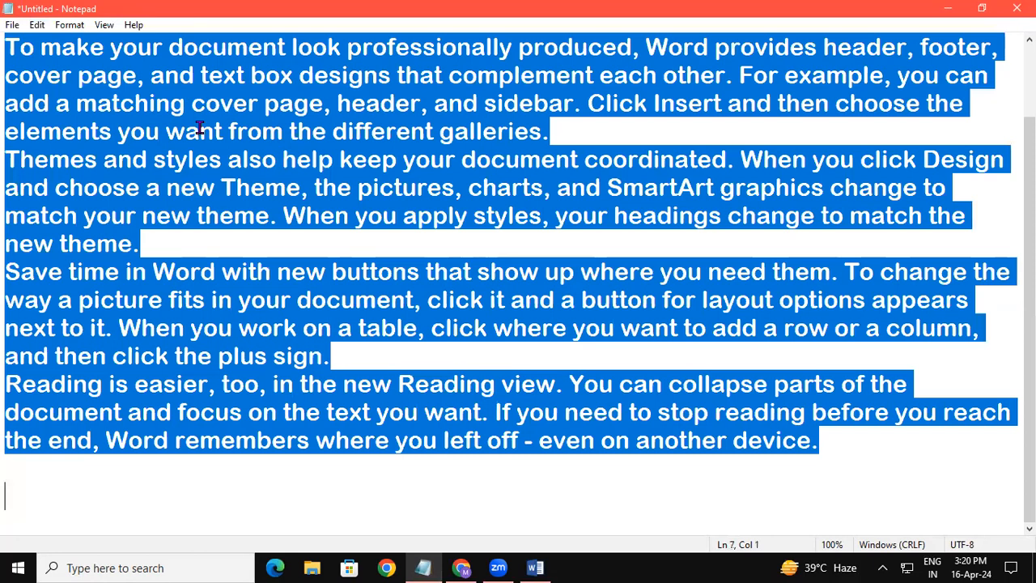
{"action": "key", "text": "BackSpace"}
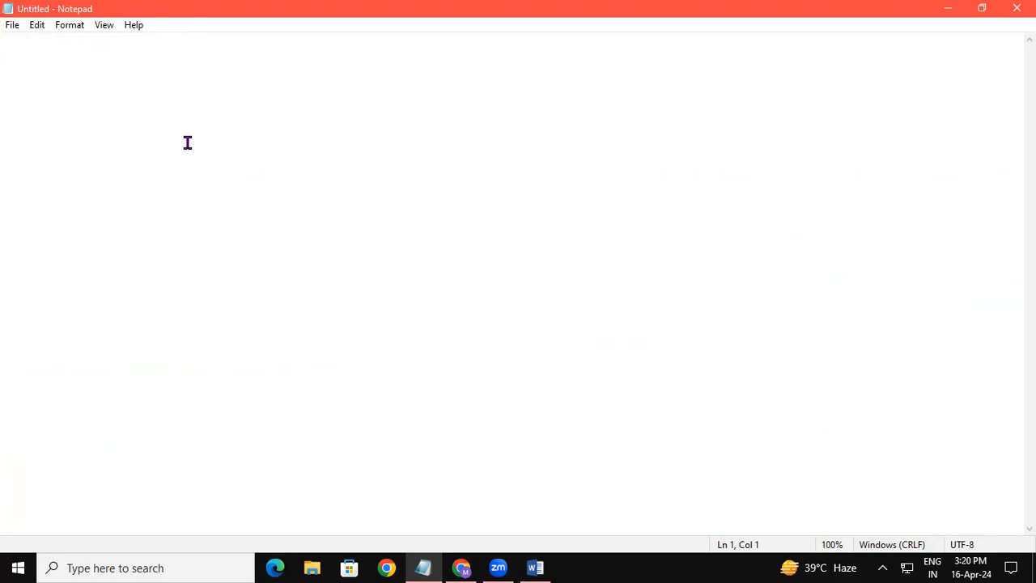
{"action": "key", "text": "ctrl+z"}
{"action": "key", "text": "ctrl+c"}
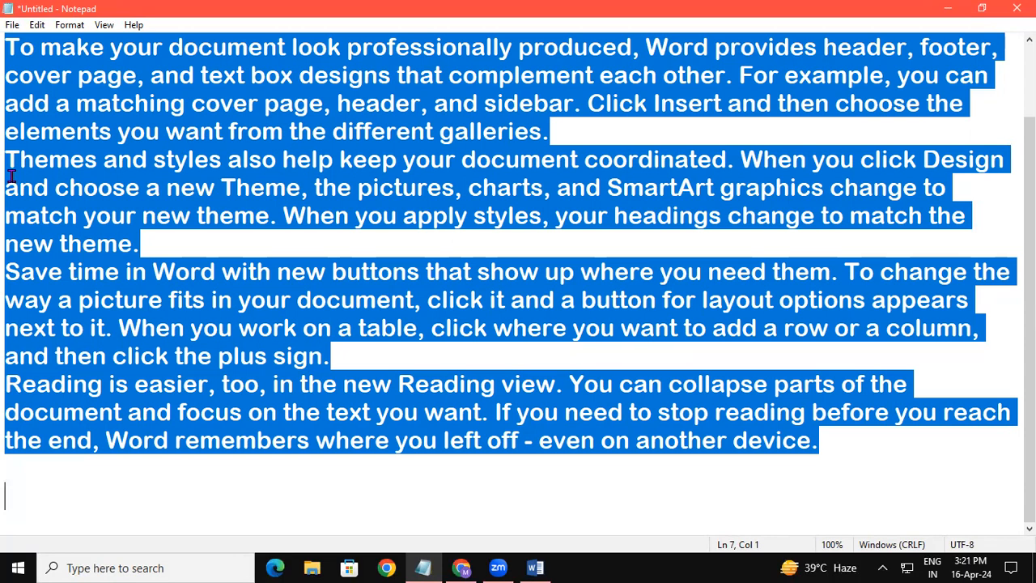
Close the untitled note without saving its changes.
{"action": "left_click", "coordinate": [1017, 8]}
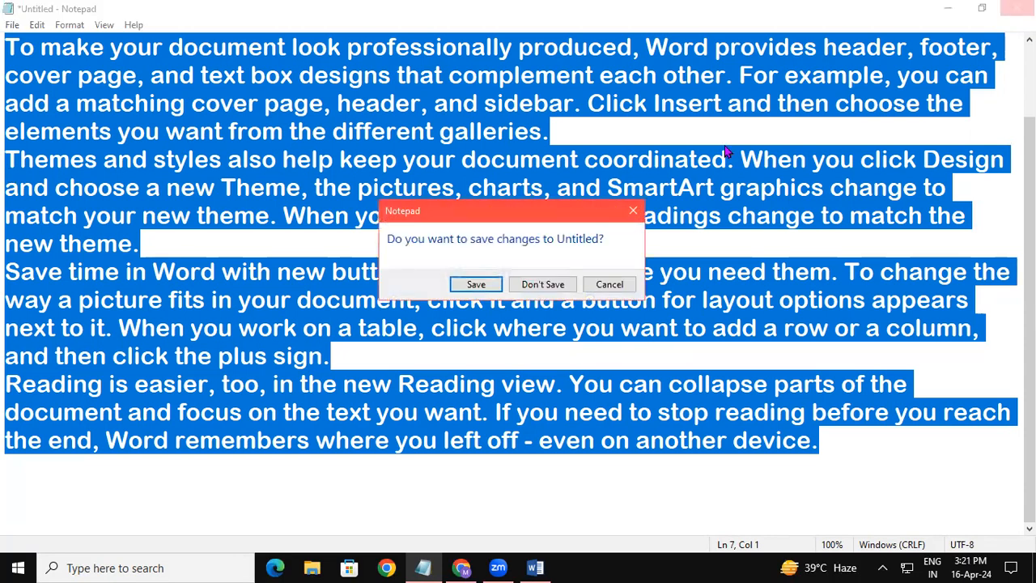
{"action": "left_click", "coordinate": [557, 285]}
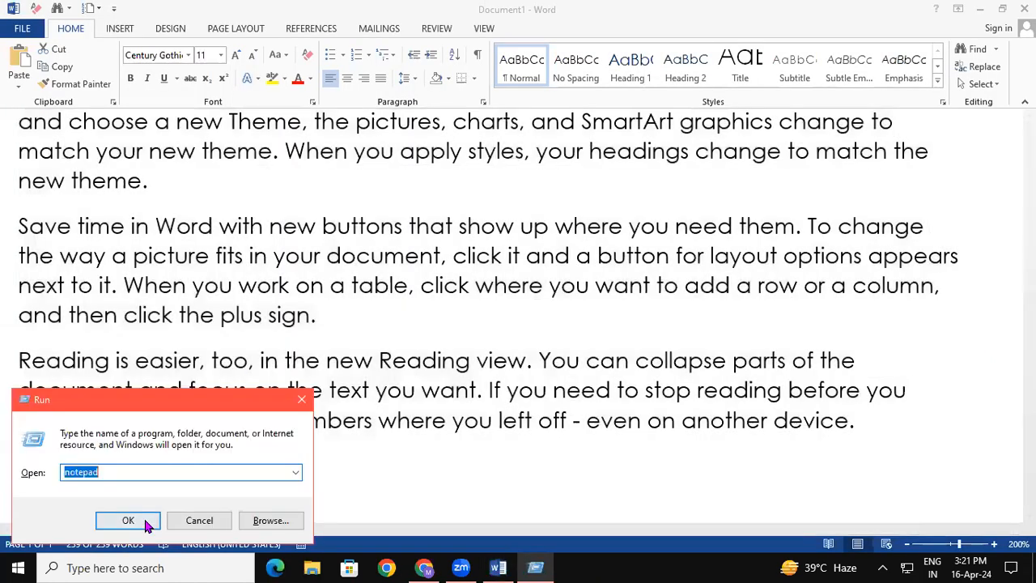
Reopen Notepad and paste the copied sample text into the blank note.
{"action": "left_click", "coordinate": [128, 521]}
{"action": "left_click", "coordinate": [723, 158]}
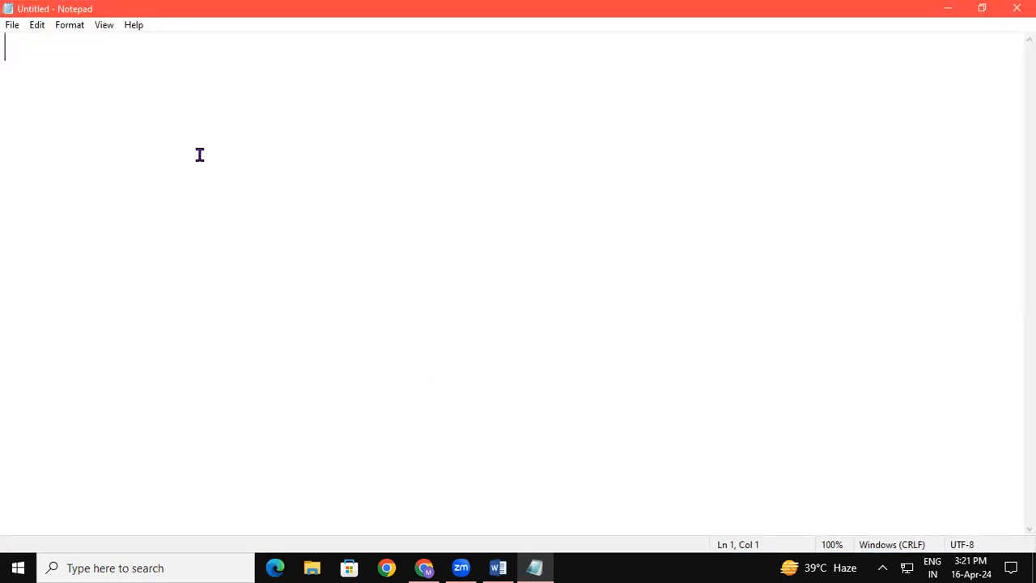
{"action": "key", "text": "ctrl+v"}
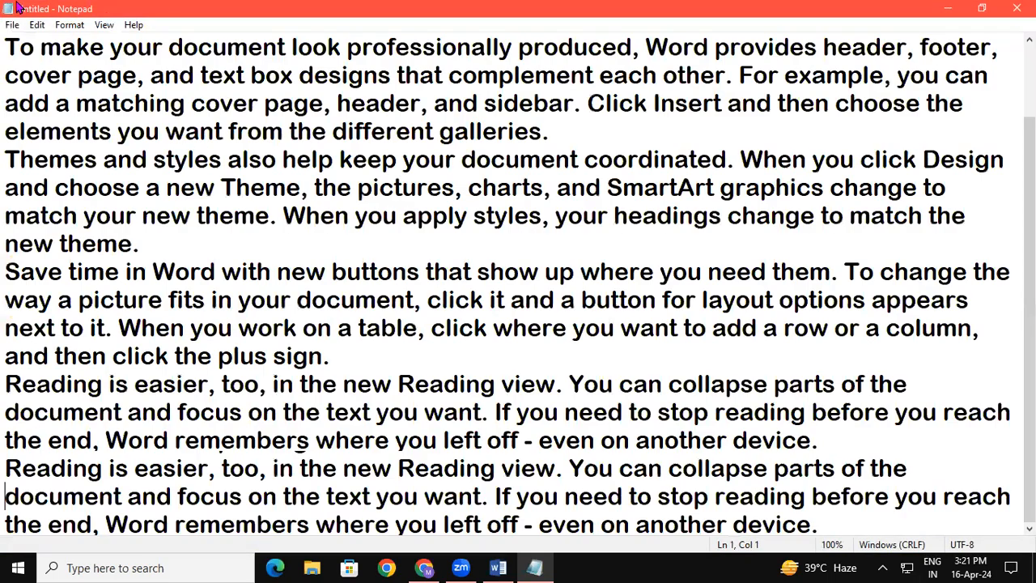
Compare which editing commands are available with no text selected and with the "To make your document look" paragraph selected.
{"action": "left_click", "coordinate": [36, 28]}
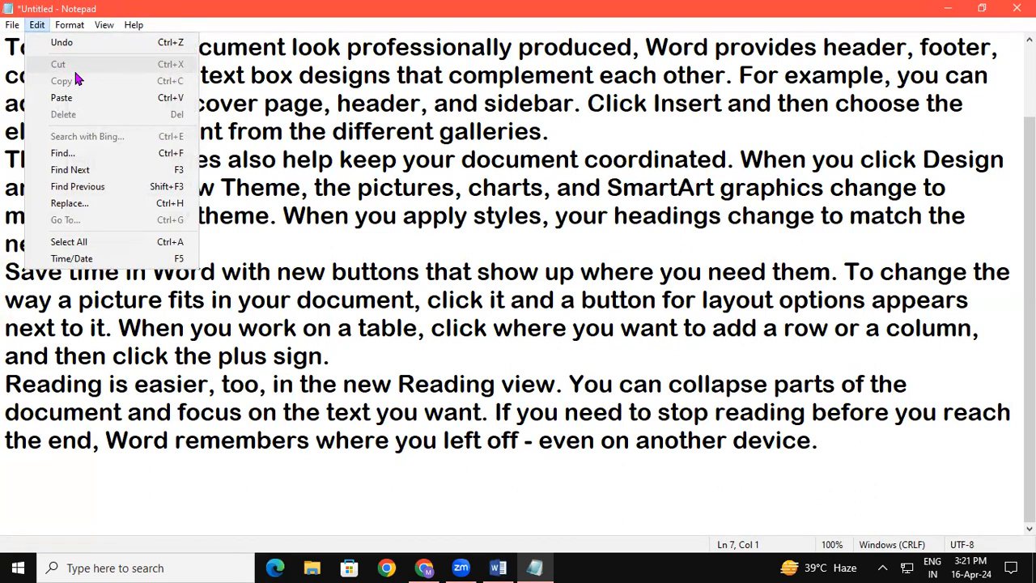
{"action": "left_click", "coordinate": [370, 202]}
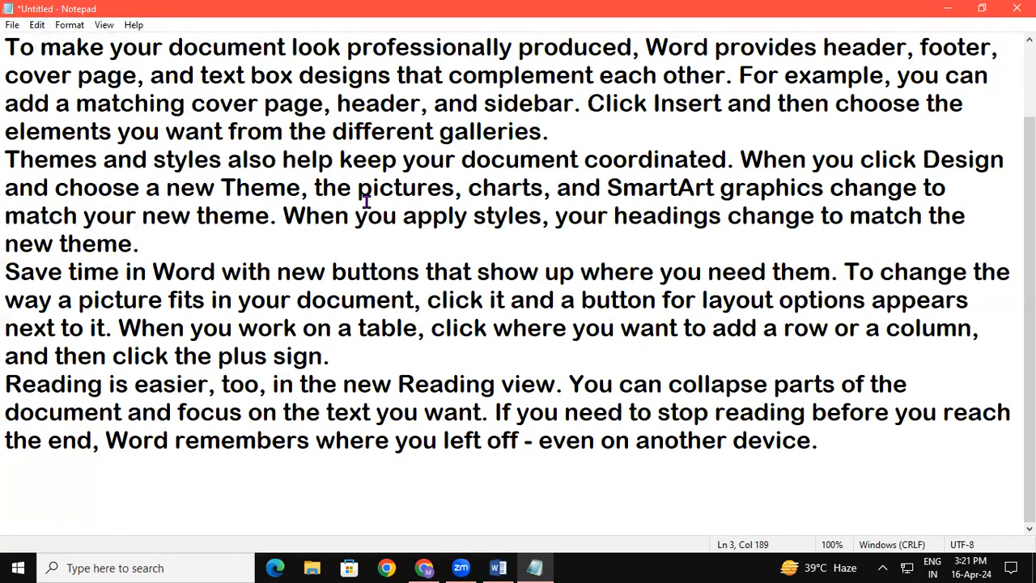
{"action": "left_click_drag", "start_coordinate": [9, 49], "coordinate": [246, 131]}
{"action": "left_click_drag", "start_coordinate": [455, 129], "coordinate": [566, 138]}
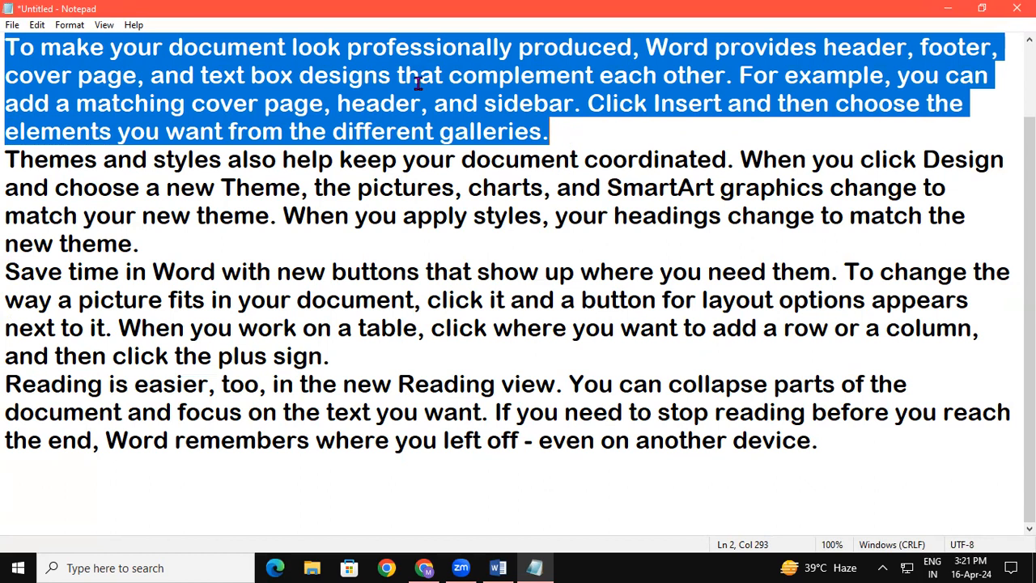
{"action": "left_click", "coordinate": [34, 27]}
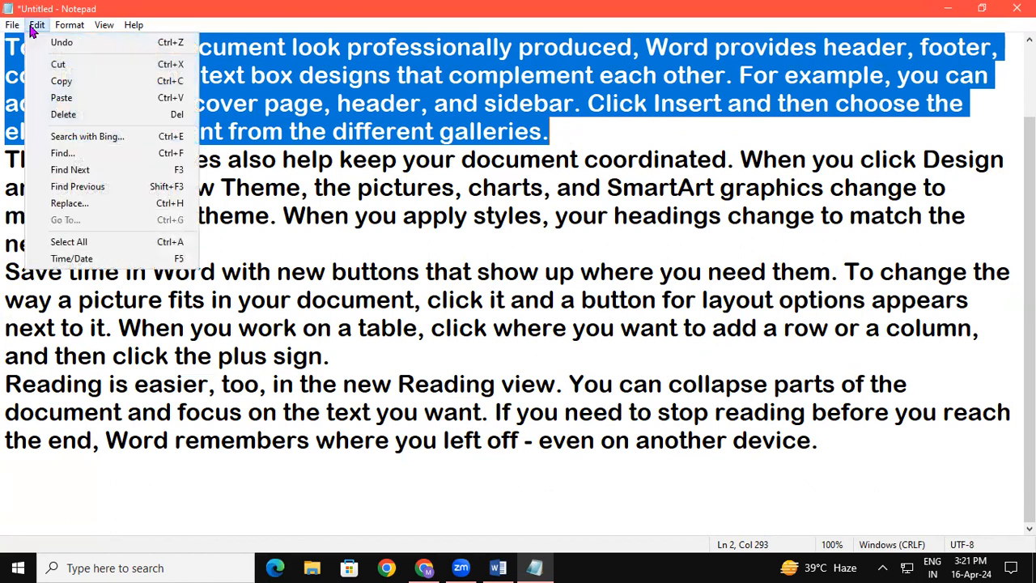
{"action": "mouse_move", "coordinate": [70, 25]}
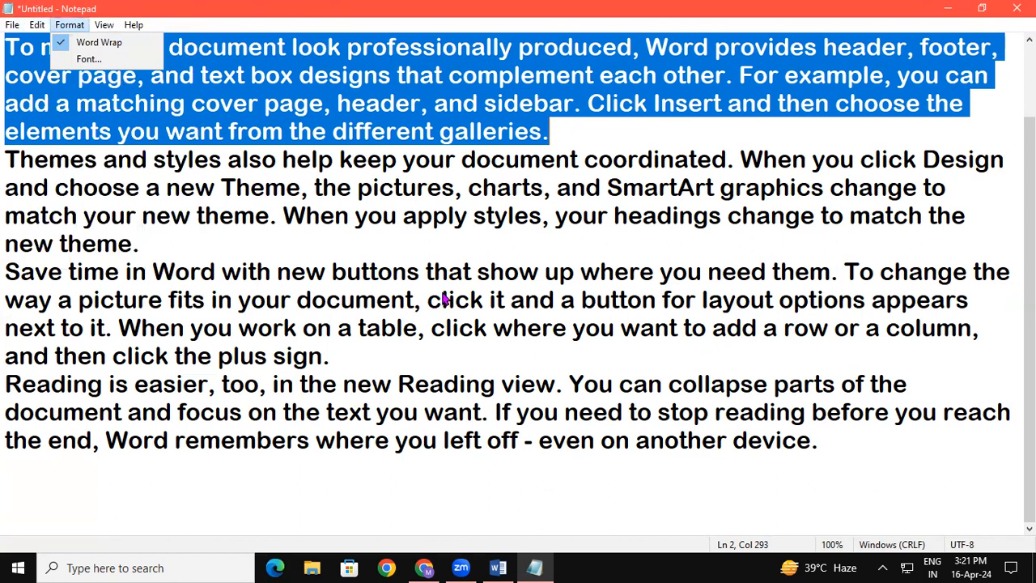
{"action": "left_click", "coordinate": [445, 300]}
{"action": "scroll", "coordinate": [441, 293], "scroll_direction": "up", "scroll_amount": 1}
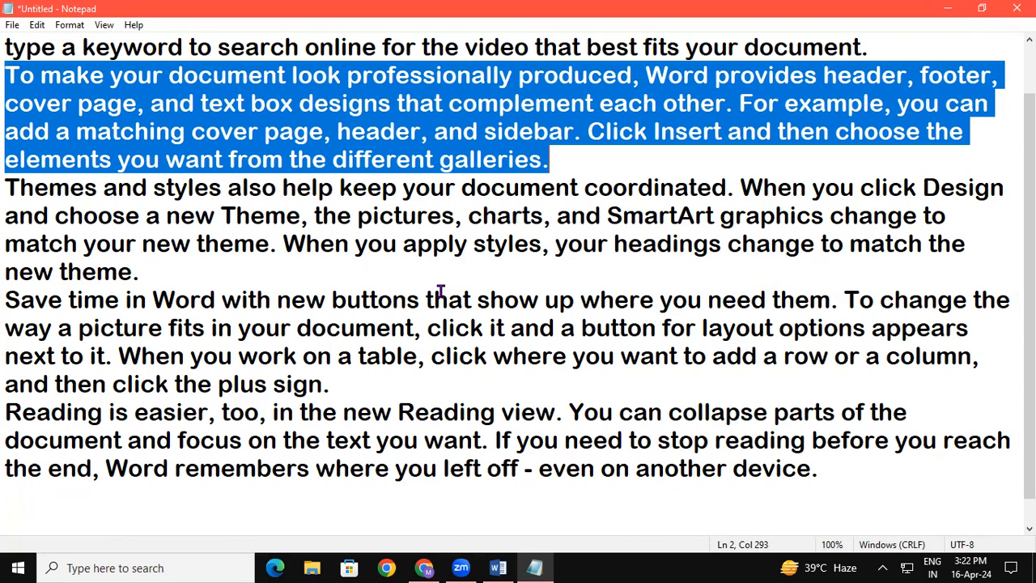
{"action": "left_click", "coordinate": [37, 24]}
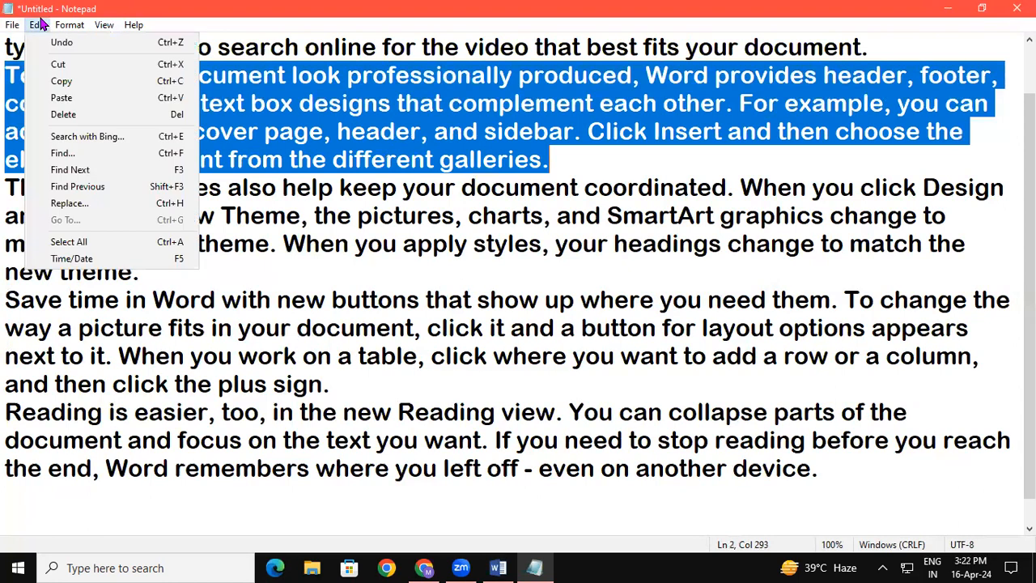
{"action": "left_click", "coordinate": [581, 247]}
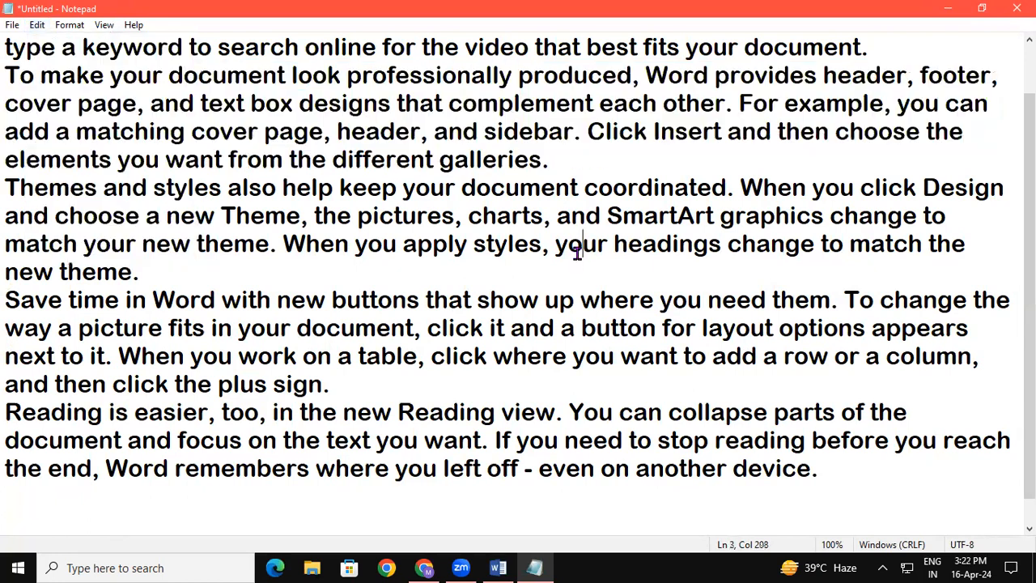
{"action": "left_click", "coordinate": [39, 25]}
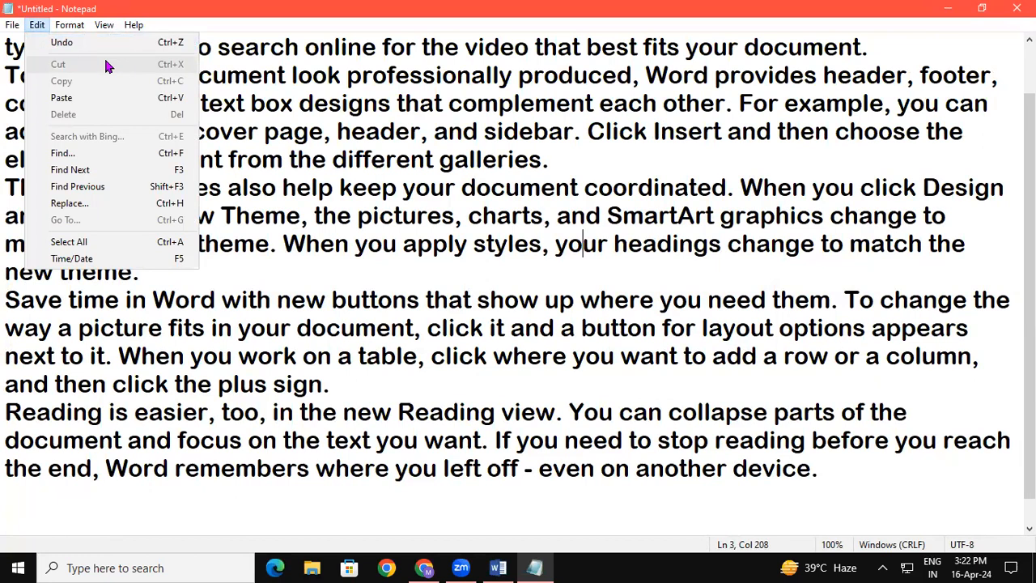
{"action": "left_click", "coordinate": [437, 158]}
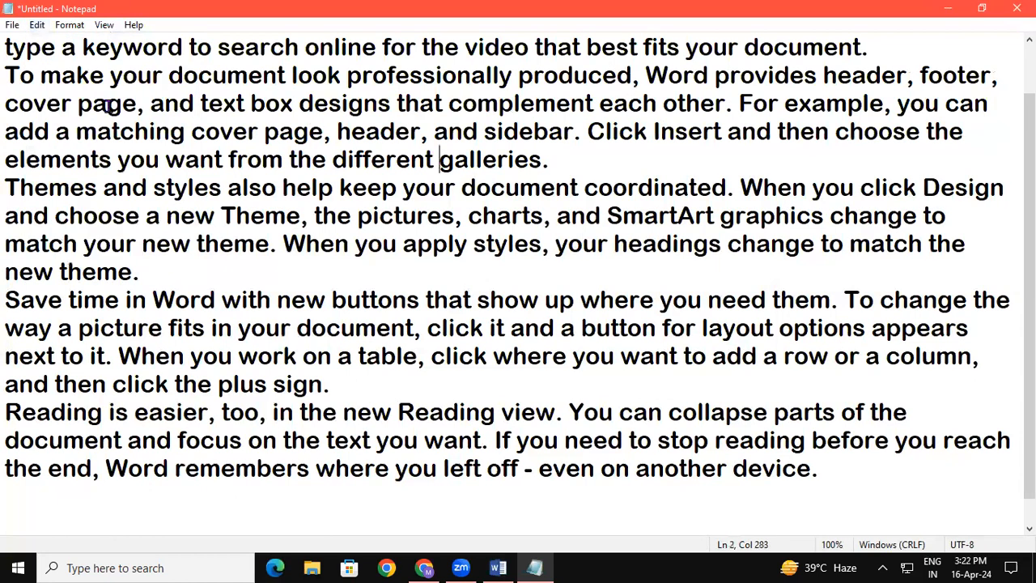
Cut the text from "cover page, and text box" through "different galleries." and paste it directly after "click the plus sign.".
{"action": "left_click_drag", "start_coordinate": [7, 104], "coordinate": [546, 166]}
{"action": "key", "text": "ctrl+c"}
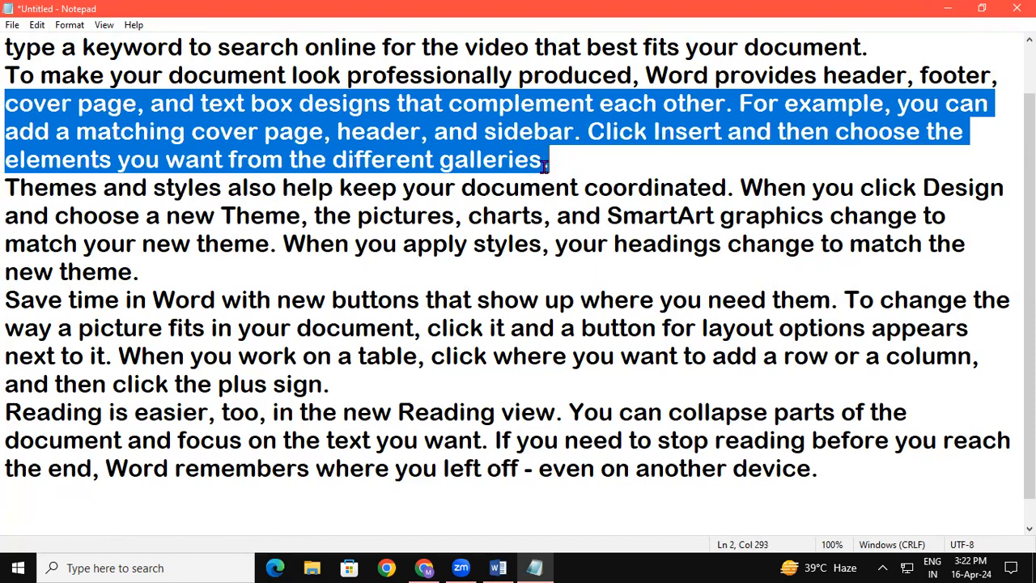
{"action": "left_click", "coordinate": [38, 25]}
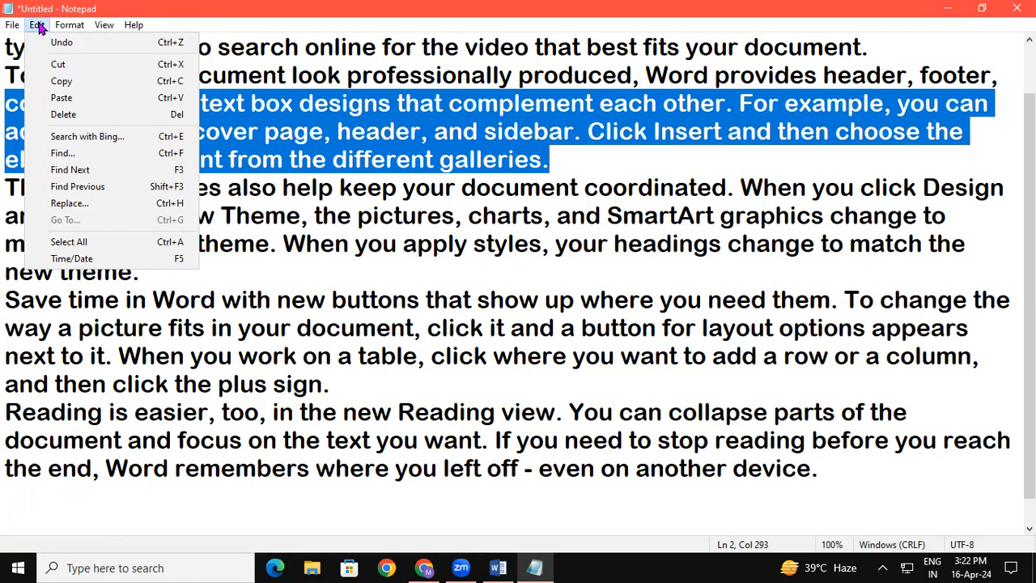
{"action": "left_click", "coordinate": [59, 65]}
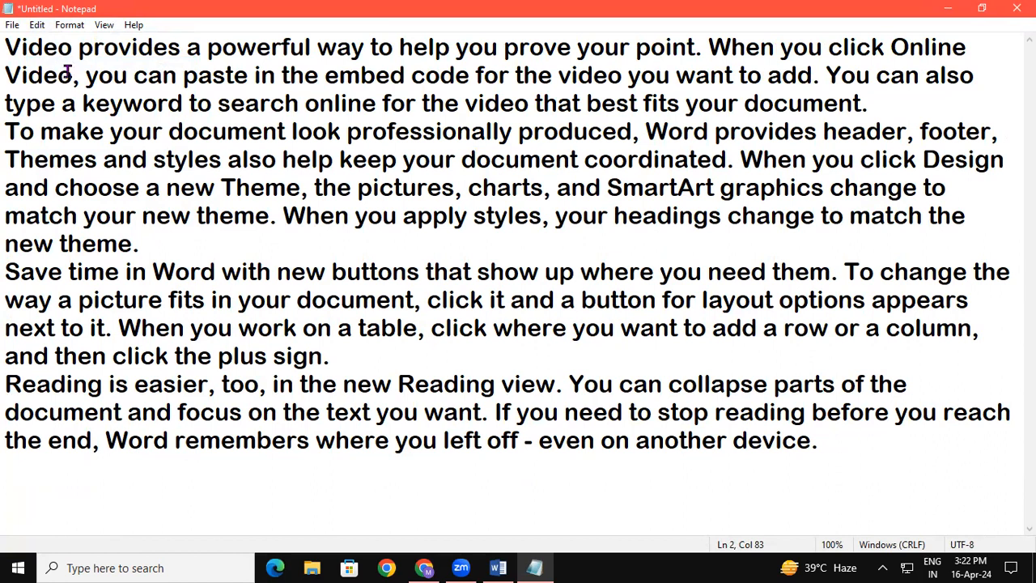
{"action": "left_click", "coordinate": [344, 358]}
{"action": "key", "text": "ctrl+v"}
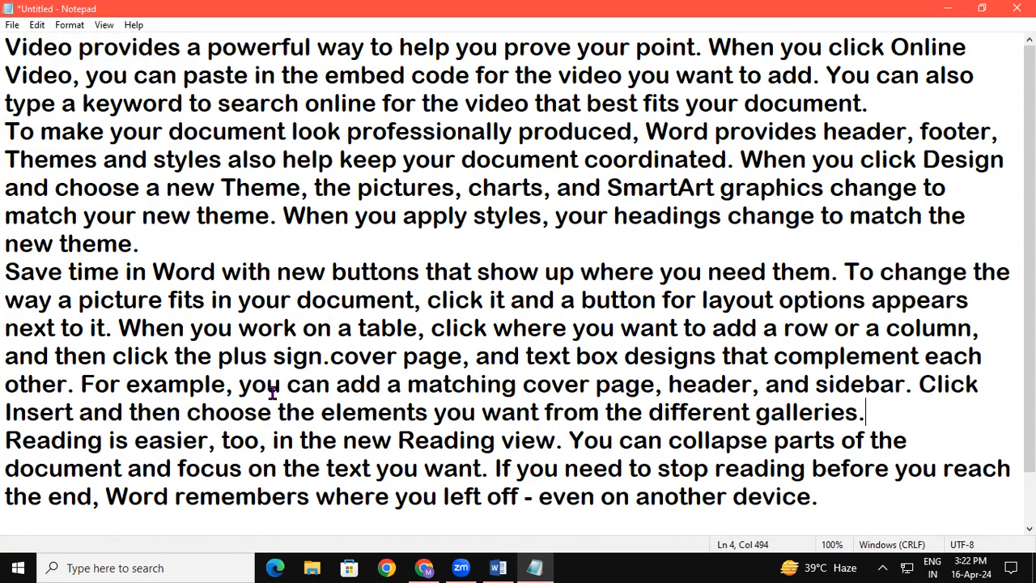
Copy the note's first line, from "Video provides a powerful way" through "When you click Online".
{"action": "left_click_drag", "start_coordinate": [6, 40], "coordinate": [573, 170]}
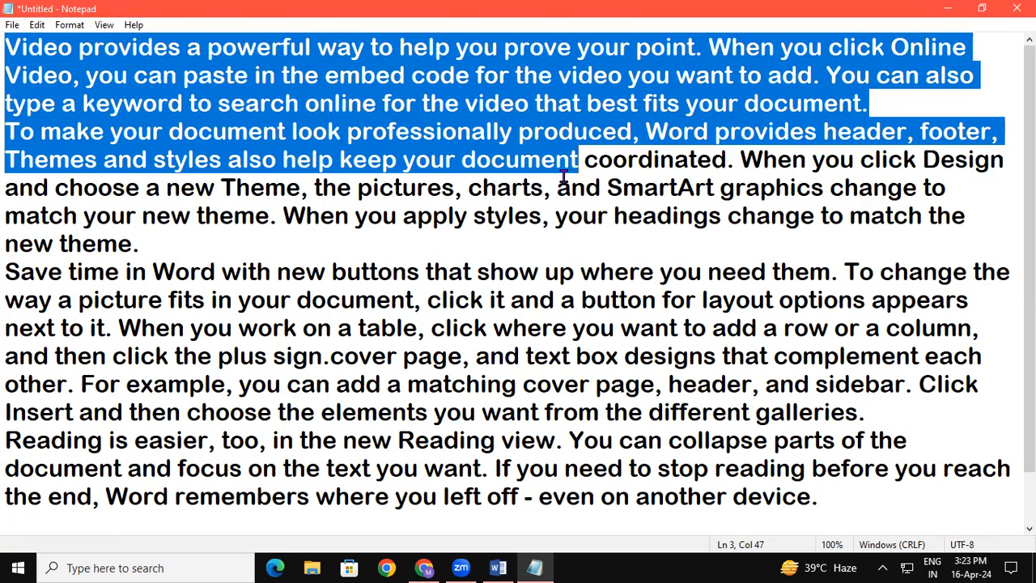
{"action": "left_click", "coordinate": [519, 207]}
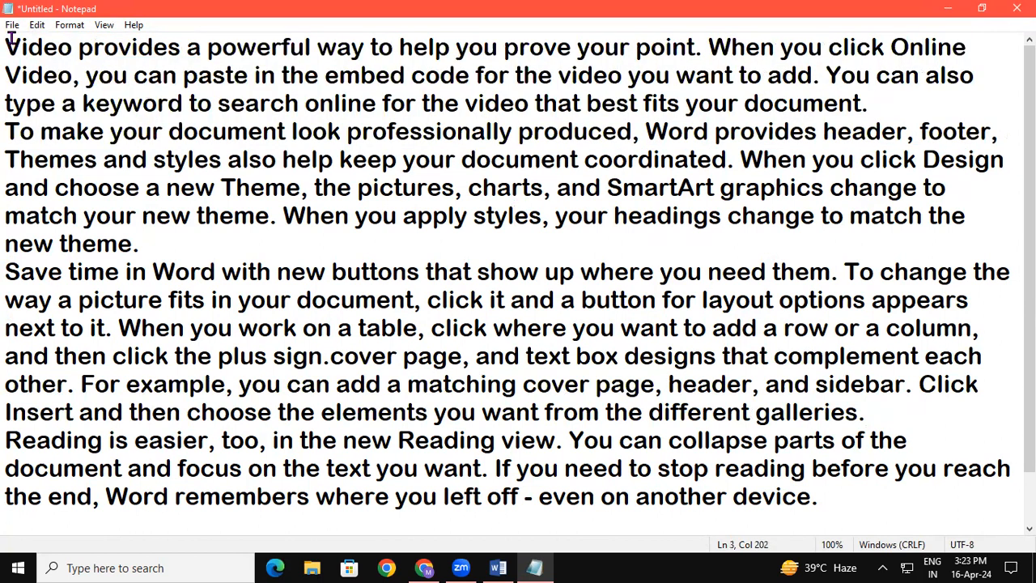
{"action": "left_click_drag", "start_coordinate": [6, 46], "coordinate": [974, 46]}
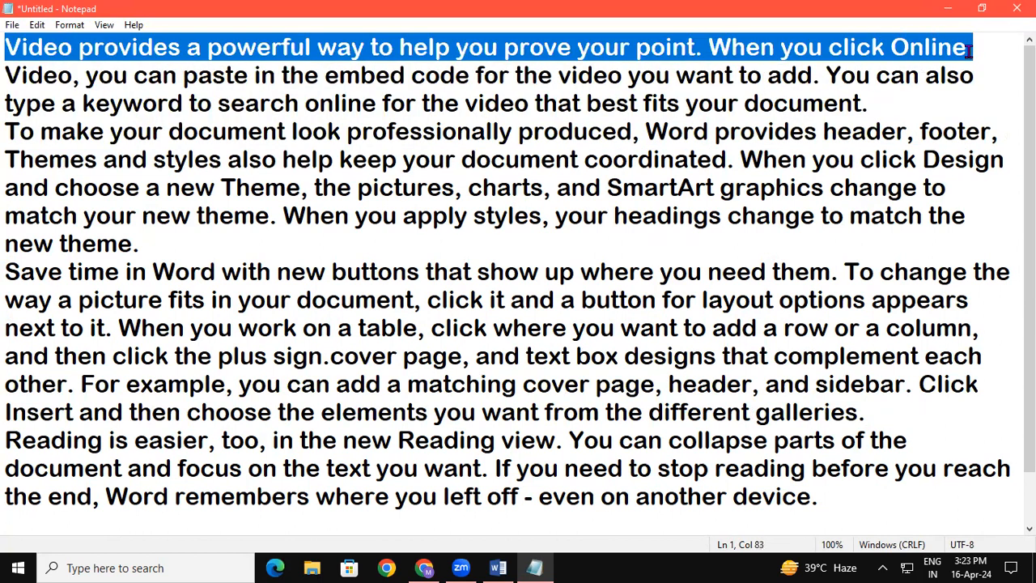
{"action": "left_click", "coordinate": [36, 25]}
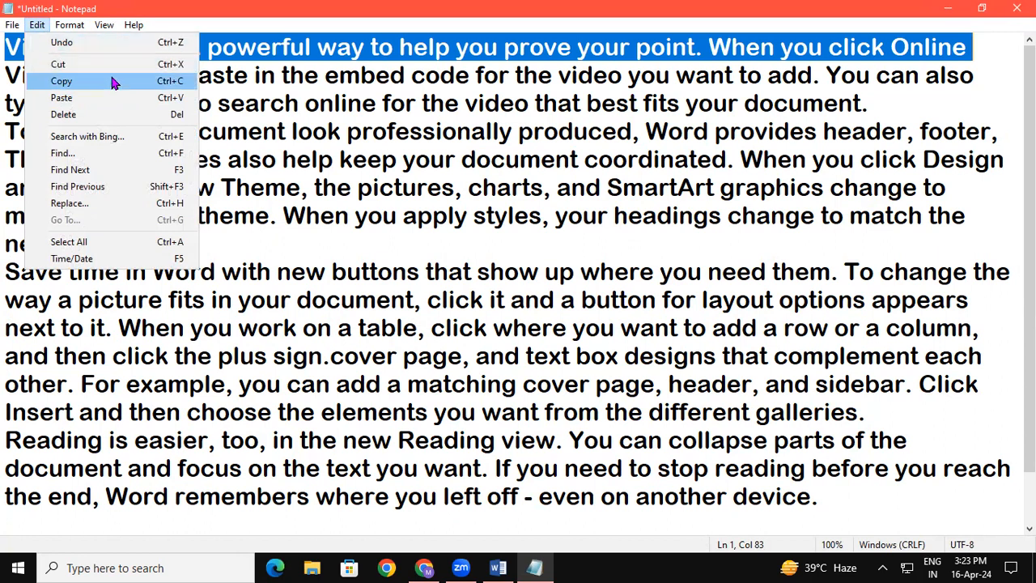
{"action": "left_click", "coordinate": [114, 81]}
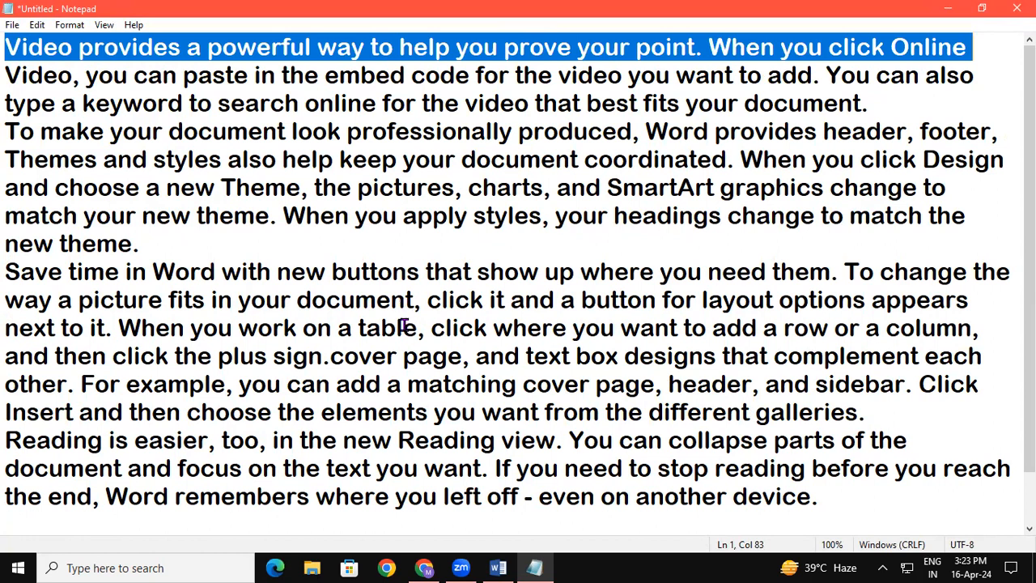
Paste the copied line many times in a row directly after "match the new theme.".
{"action": "left_click", "coordinate": [161, 240]}
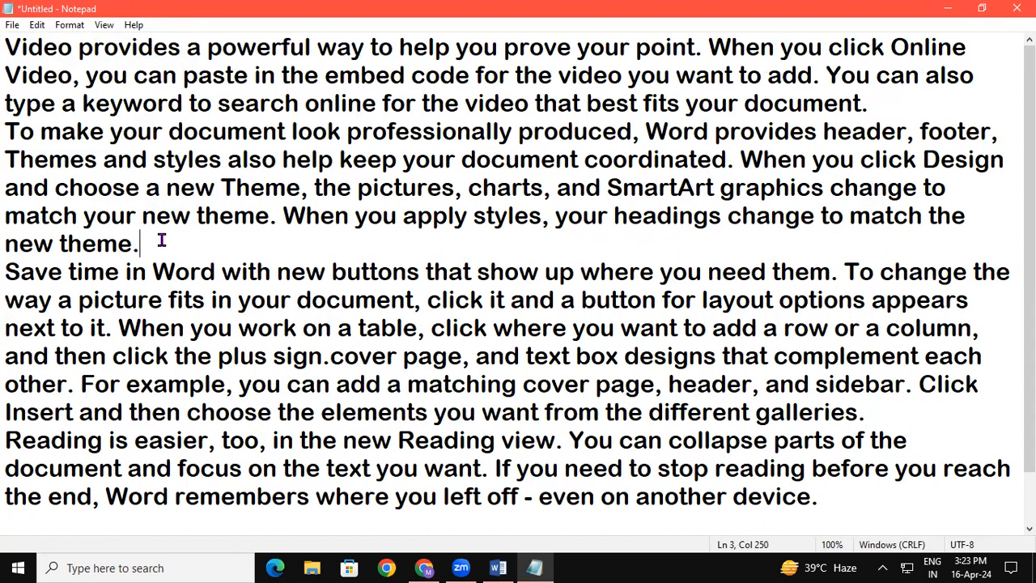
{"action": "key", "text": "ctrl+v"}
{"action": "key", "text": "ctrl+v"}
{"action": "key", "text": "ctrl+v"}
{"action": "key", "text": "ctrl+v"}
{"action": "key", "text": "ctrl+v"}
{"action": "key", "text": "ctrl+v"}
{"action": "key", "text": "ctrl+v"}
{"action": "key", "text": "ctrl+v"}
{"action": "key", "text": "ctrl+v"}
{"action": "key", "text": "ctrl+v"}
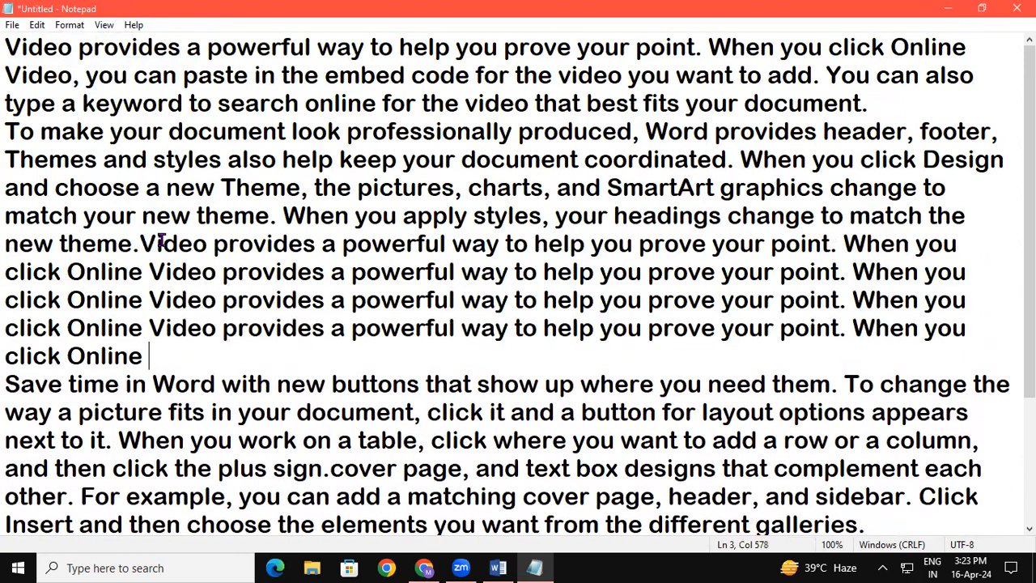
{"action": "key", "text": "ctrl+v"}
{"action": "key", "text": "ctrl+v"}
{"action": "key", "text": "ctrl+v"}
{"action": "key", "text": "ctrl+v"}
{"action": "key", "text": "ctrl+v"}
{"action": "key", "text": "ctrl+v"}
{"action": "key", "text": "ctrl+v"}
{"action": "key", "text": "ctrl+v"}
{"action": "key", "text": "ctrl+v"}
{"action": "key", "text": "ctrl+v"}
{"action": "key", "text": "ctrl+v"}
{"action": "key", "text": "ctrl+v"}
{"action": "key", "text": "ctrl+v"}
{"action": "key", "text": "ctrl+v"}
{"action": "key", "text": "ctrl+v"}
{"action": "key", "text": "ctrl+v"}
{"action": "key", "text": "ctrl+v"}
{"action": "key", "text": "ctrl+v"}
{"action": "key", "text": "ctrl+v"}
{"action": "key", "text": "ctrl+v"}
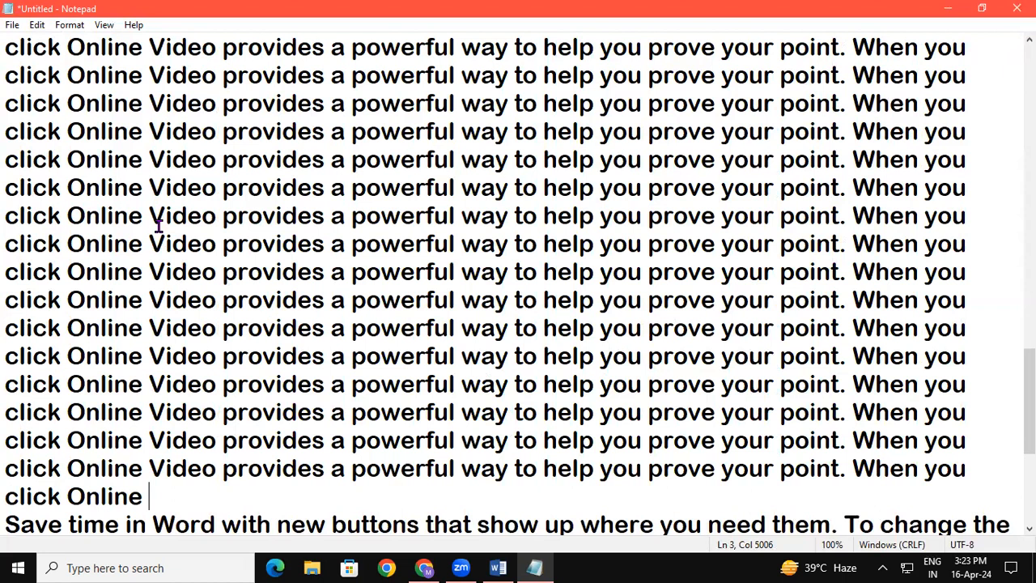
Select the note's entire text and delete it.
{"action": "left_click", "coordinate": [42, 31]}
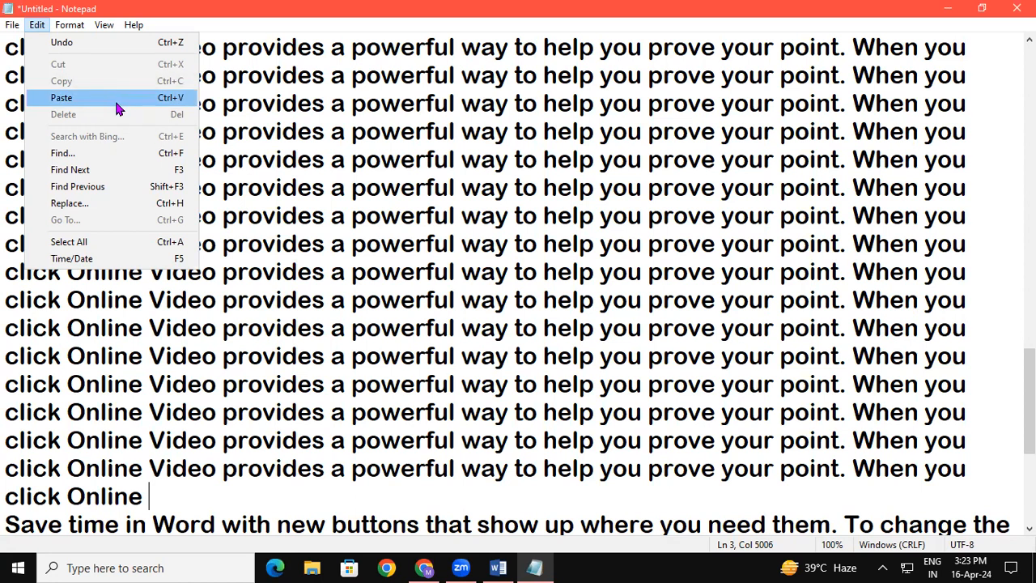
{"action": "left_click", "coordinate": [384, 136]}
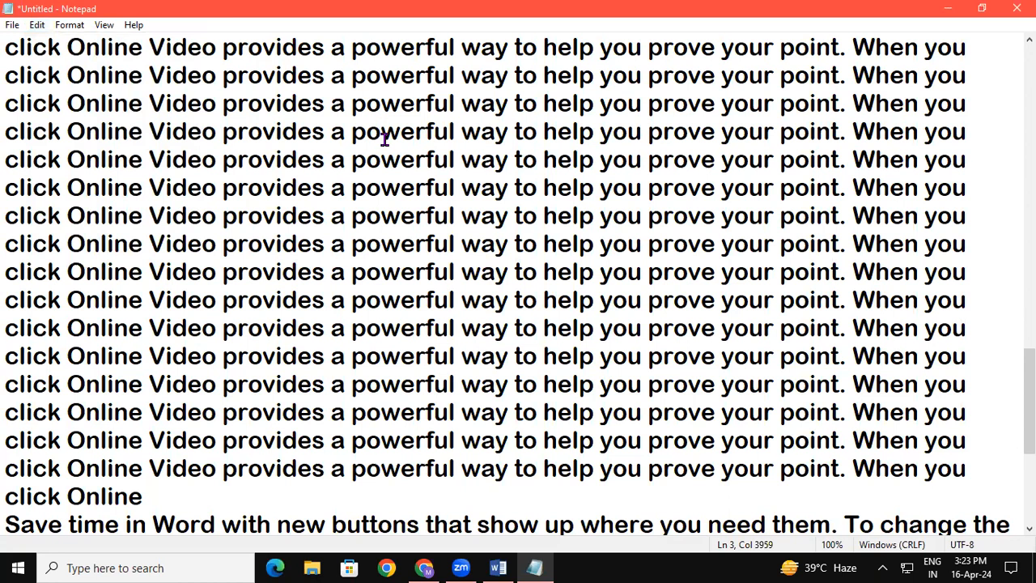
{"action": "key", "text": "ctrl+a"}
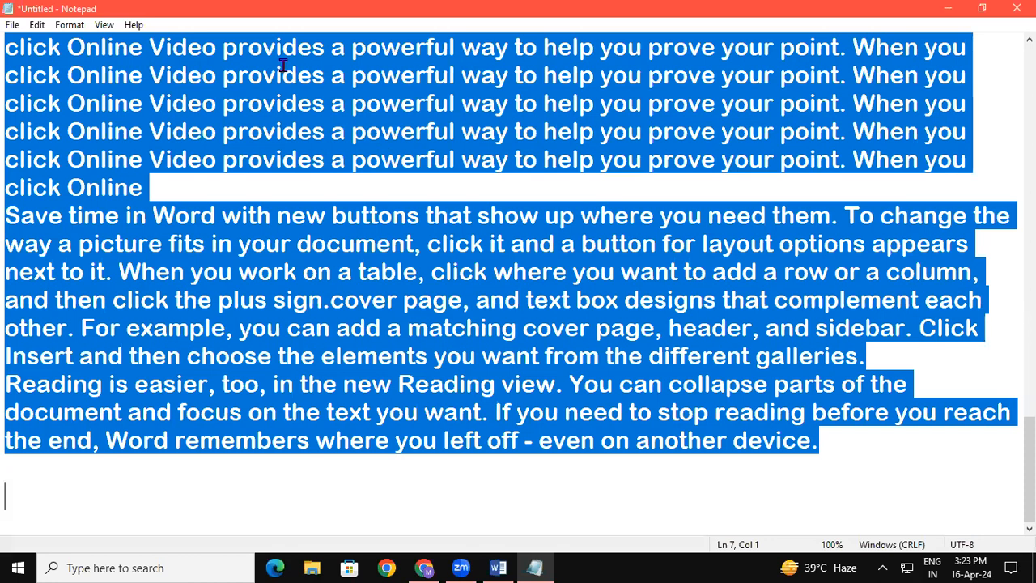
{"action": "left_click", "coordinate": [38, 25]}
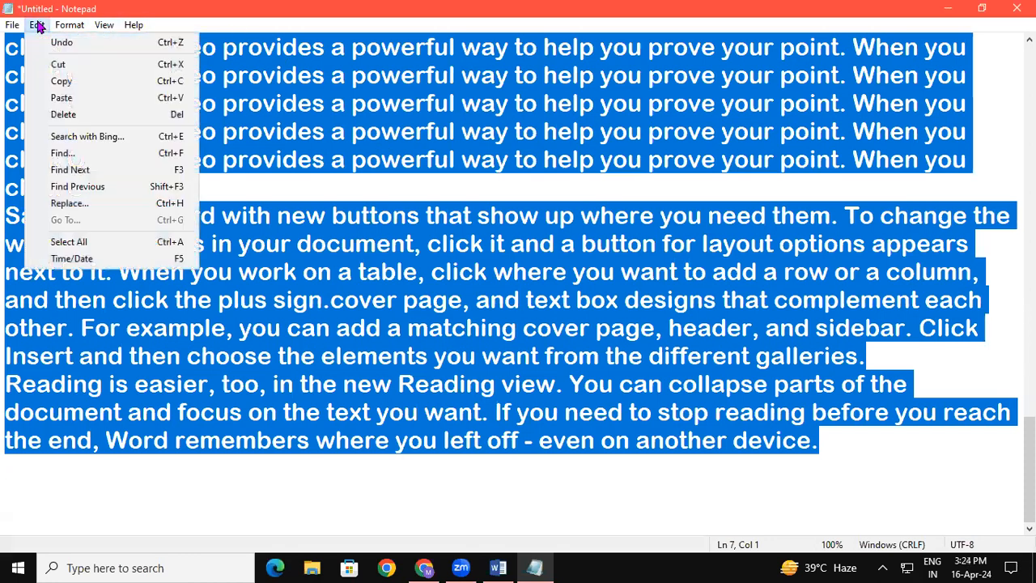
{"action": "left_click", "coordinate": [81, 114]}
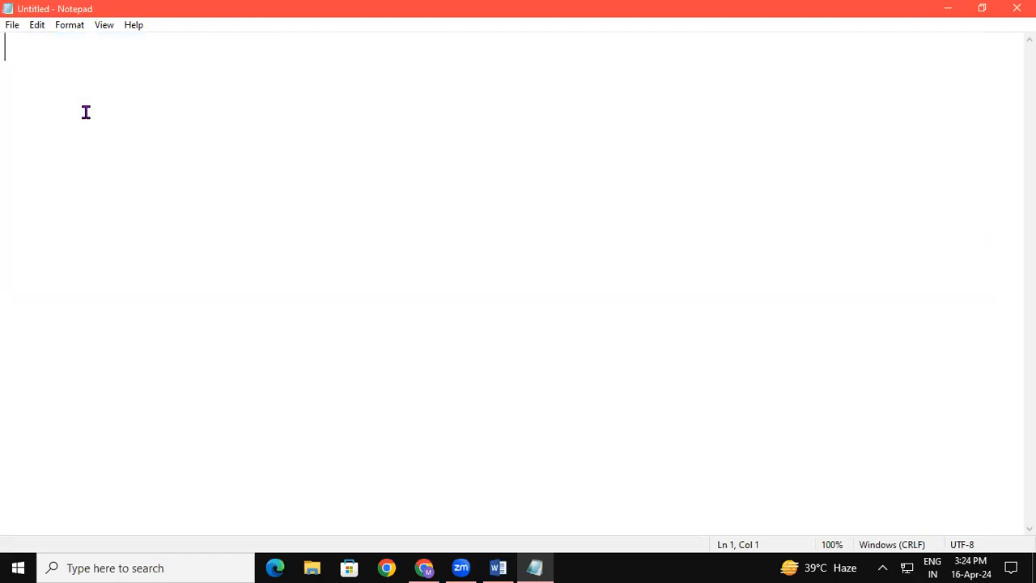
Undo the deletion of the note's entire text and clear the selection.
{"action": "key", "text": "ctrl+v"}
{"action": "key", "text": "ctrl+a"}
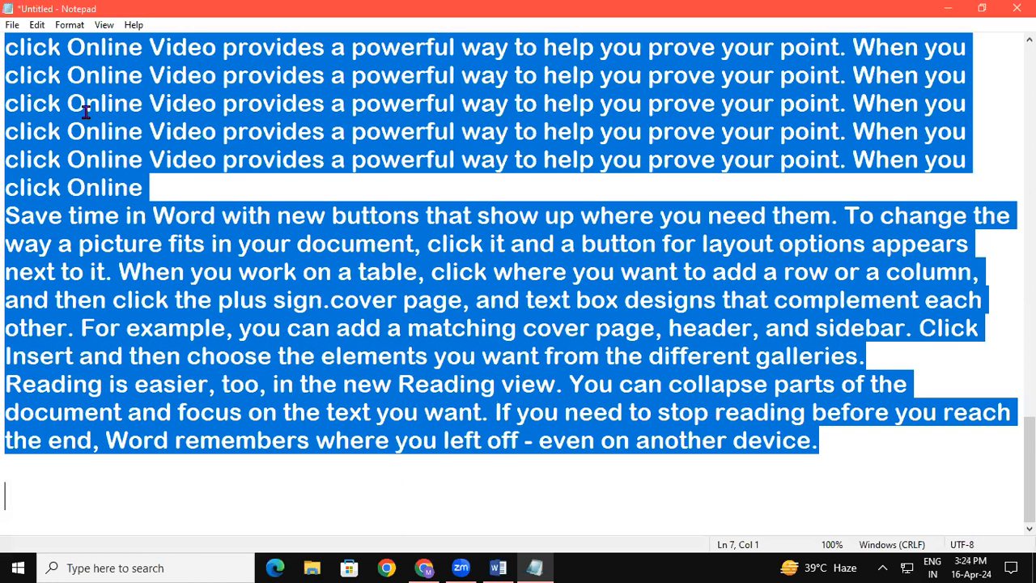
{"action": "left_click", "coordinate": [38, 27]}
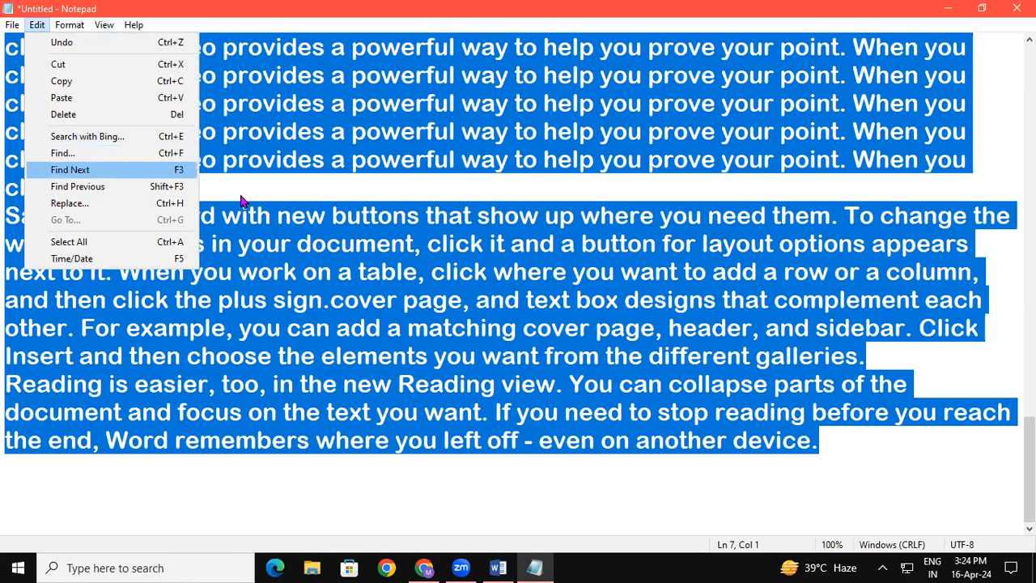
{"action": "left_click", "coordinate": [311, 188]}
{"action": "left_click", "coordinate": [458, 412]}
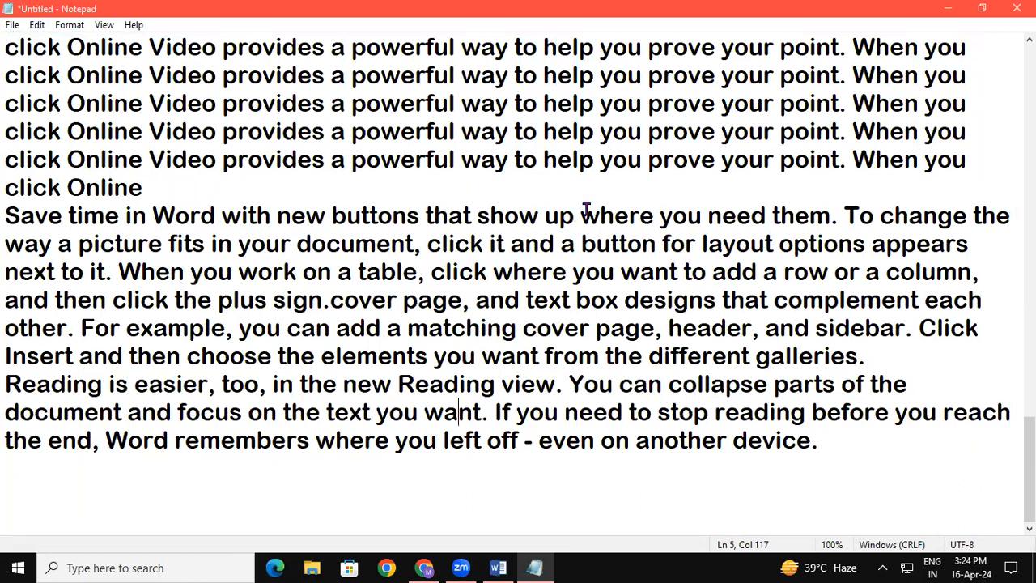
Copy the word "designs" from the note and search Google for it in a new Chrome tab.
{"action": "left_click_drag", "start_coordinate": [626, 298], "coordinate": [713, 301]}
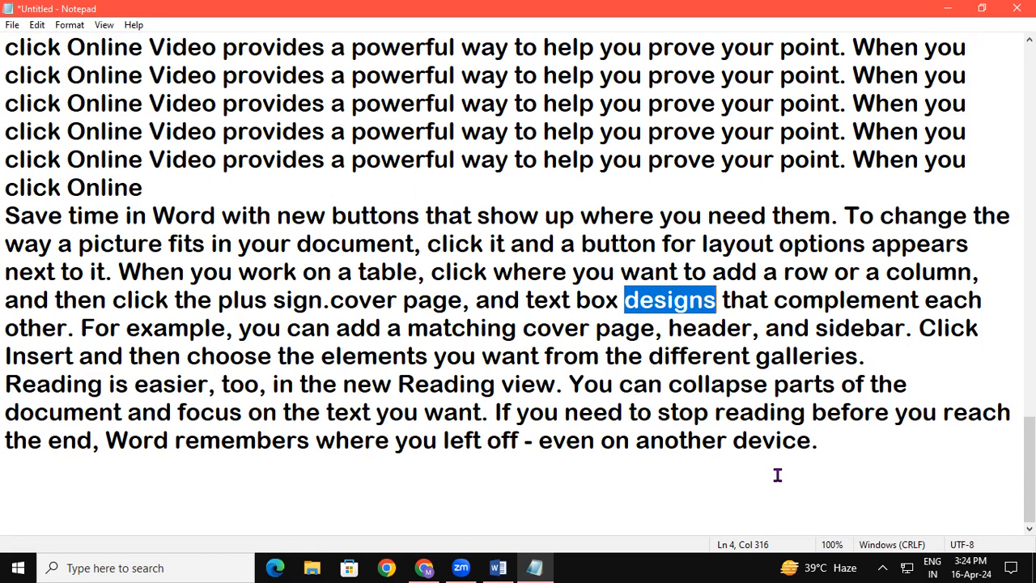
{"action": "right_click", "coordinate": [672, 307]}
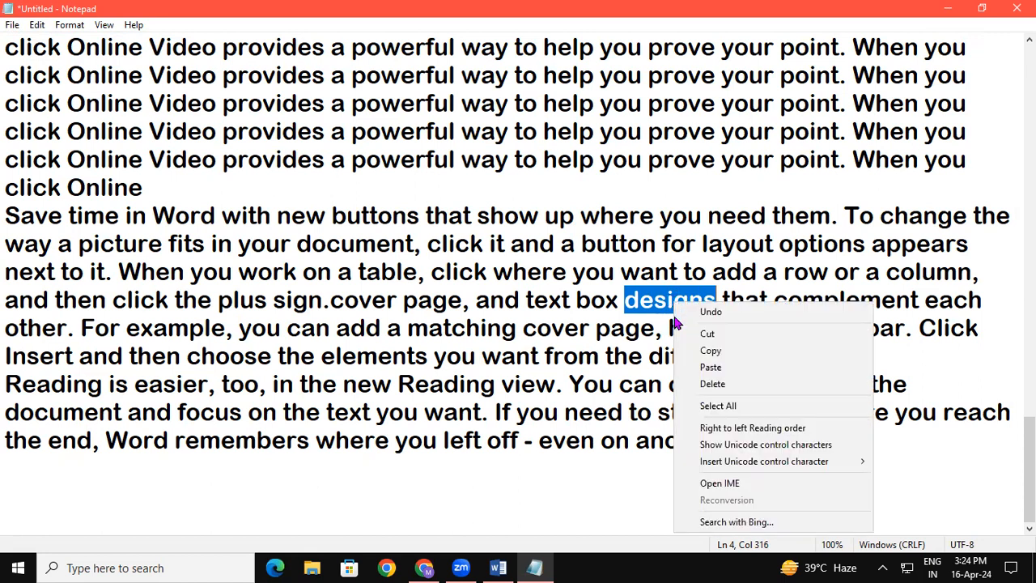
{"action": "left_click", "coordinate": [719, 352]}
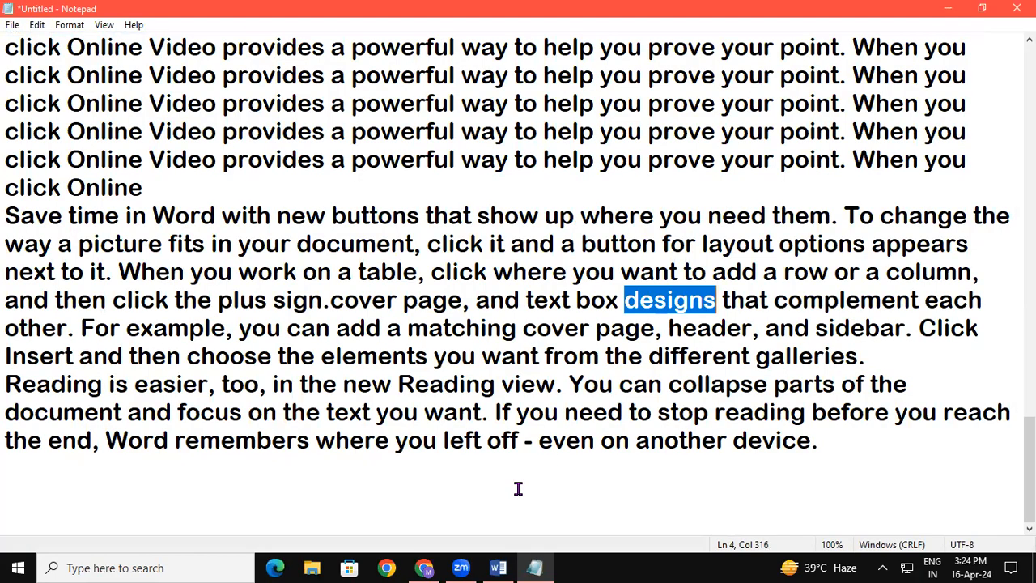
{"action": "left_click", "coordinate": [431, 568]}
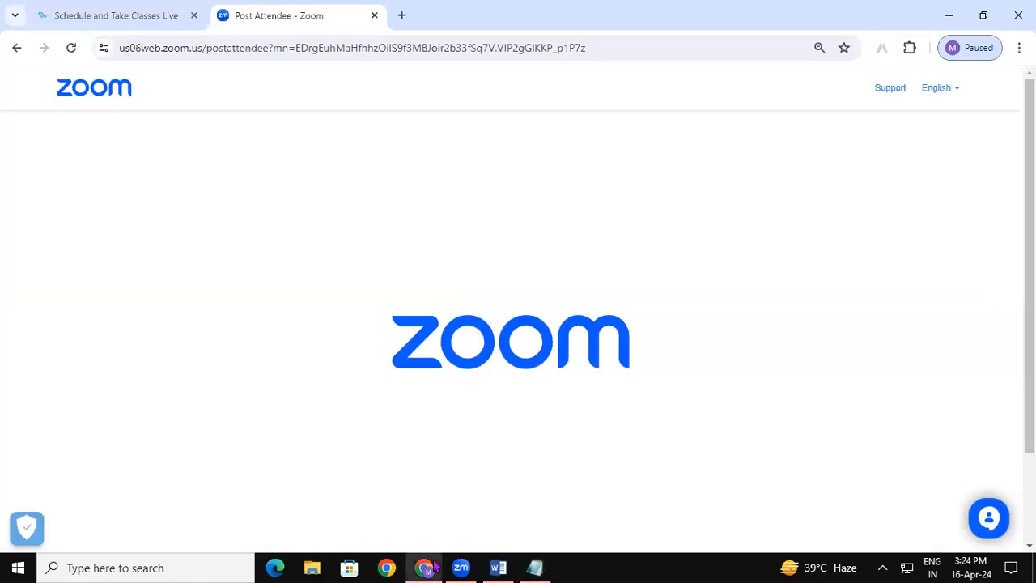
{"action": "left_click", "coordinate": [402, 17]}
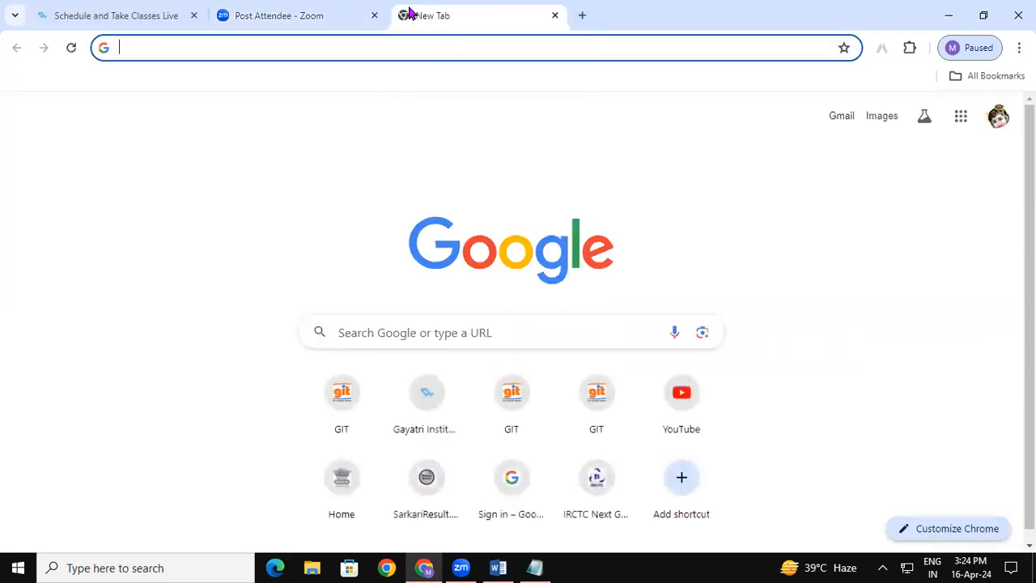
{"action": "type", "text": "designs"}
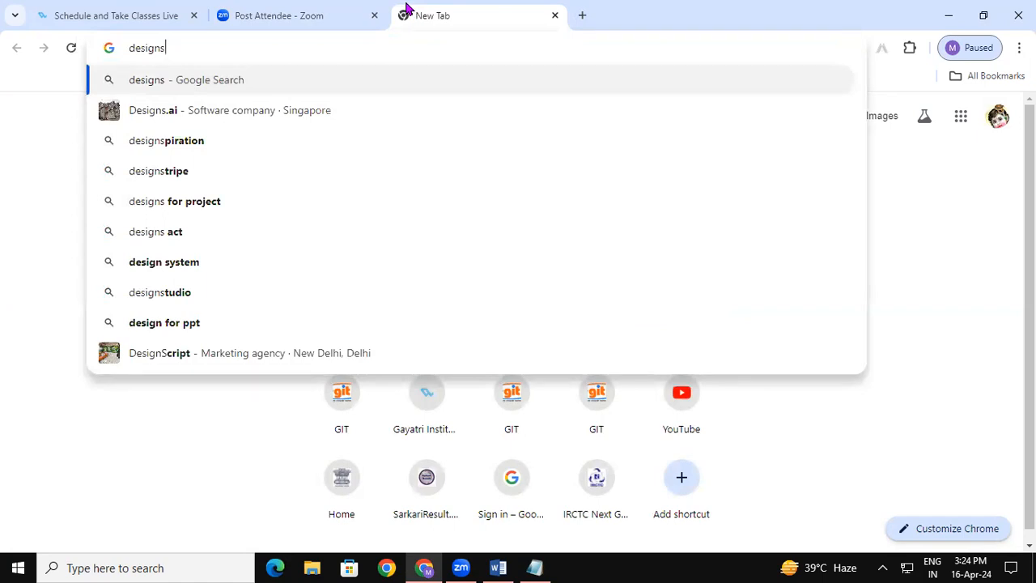
{"action": "key", "text": "Return"}
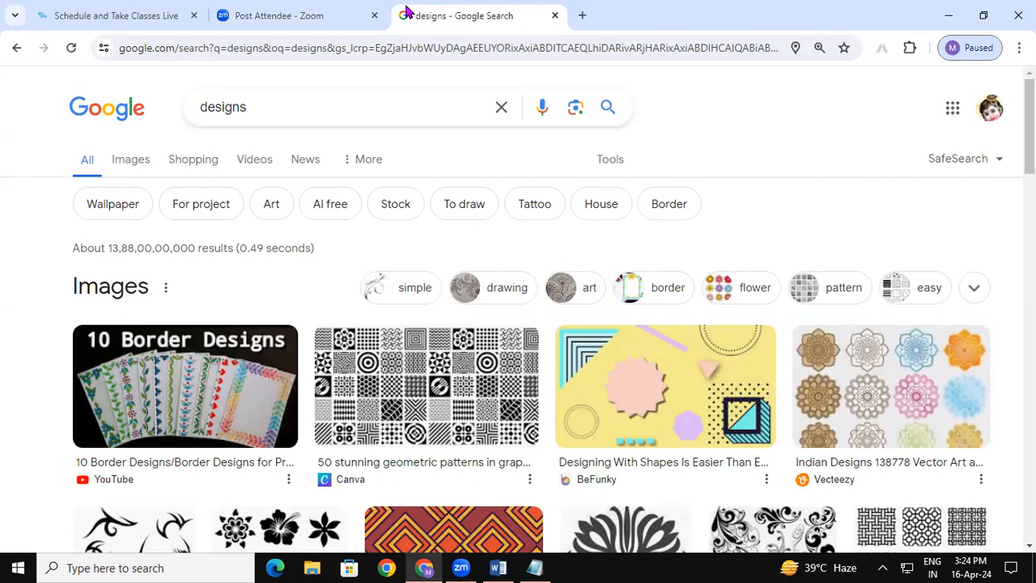
Switch to Notepad, run Search with Bing on the selected word "designs", and return to the note.
{"action": "left_click", "coordinate": [541, 567]}
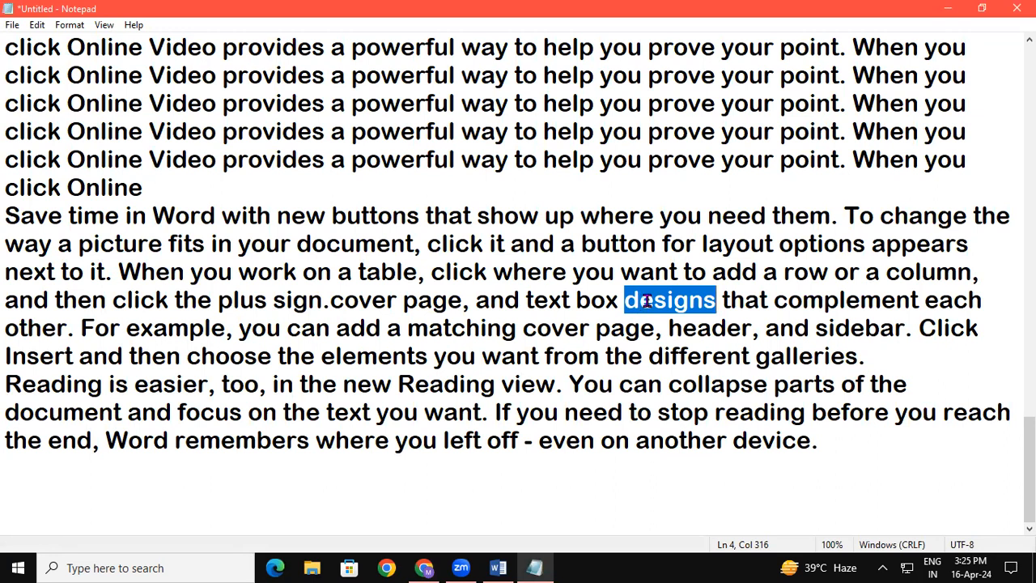
{"action": "key", "text": "ctrl+e"}
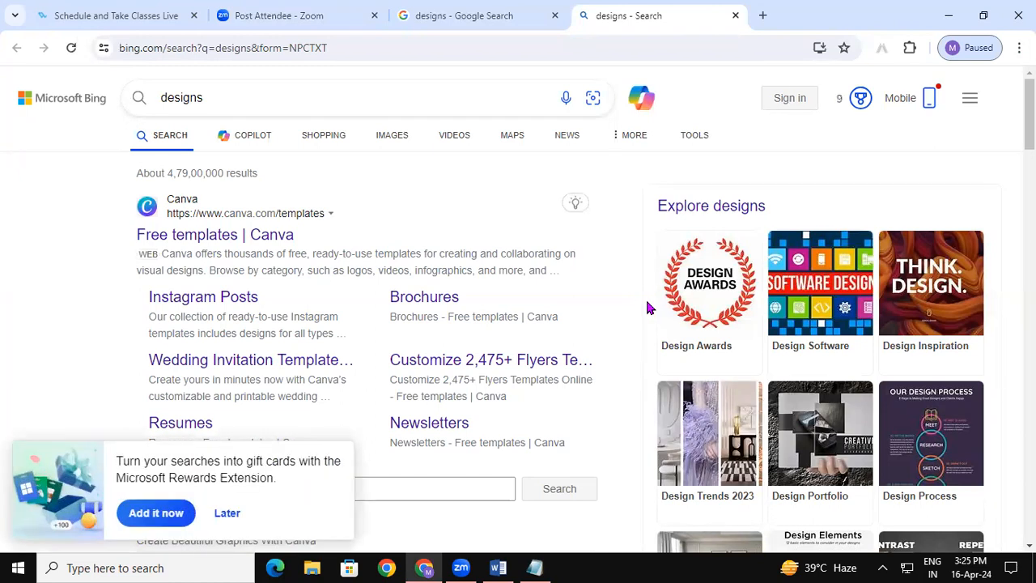
{"action": "left_click", "coordinate": [535, 568]}
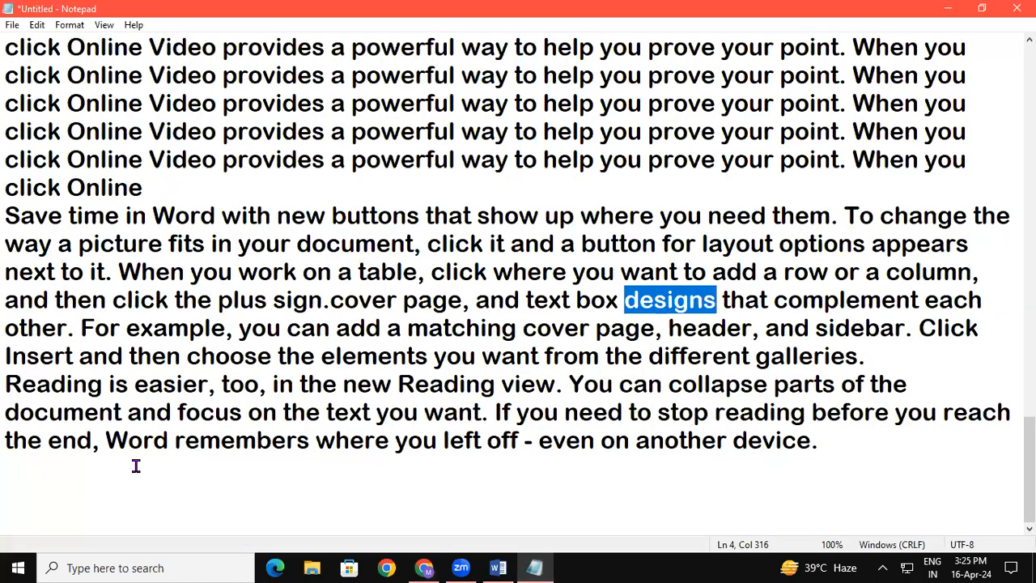
Add the text "sarkri result.com" after the final "click Online" of the repeated lines.
{"action": "left_click", "coordinate": [165, 188]}
{"action": "type", "text": "sar"}
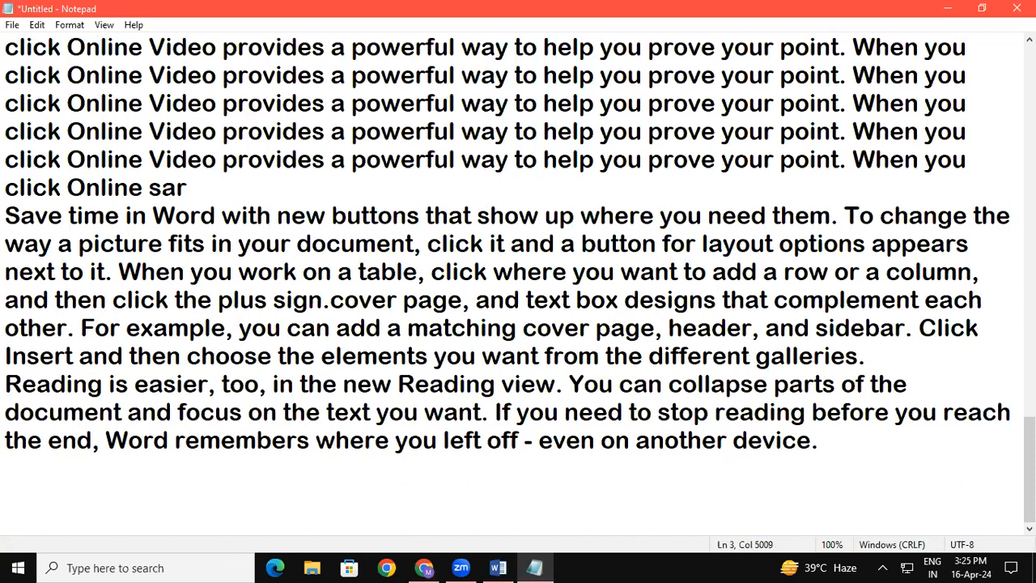
{"action": "type", "text": "kri resul"}
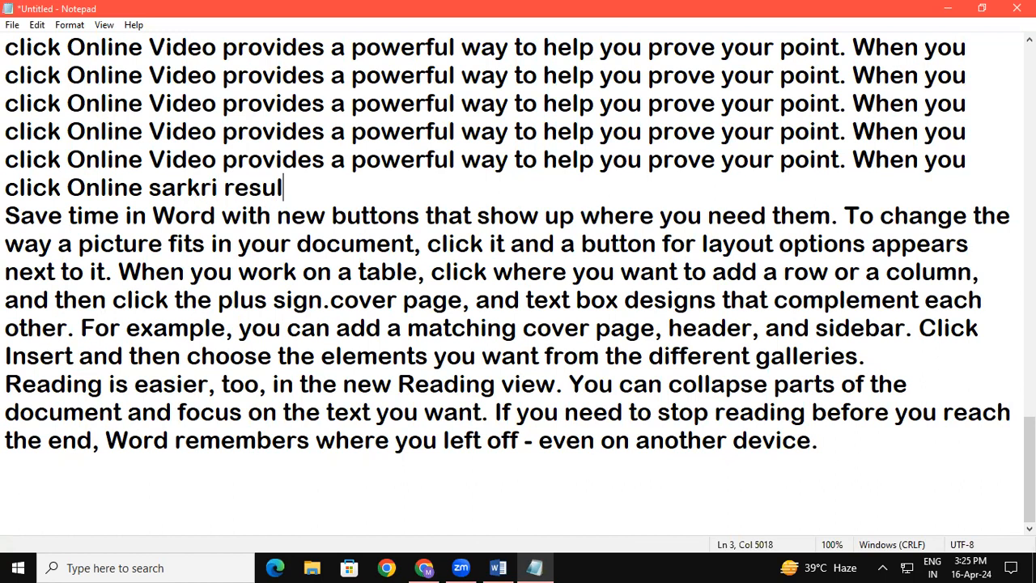
{"action": "type", "text": "t.com"}
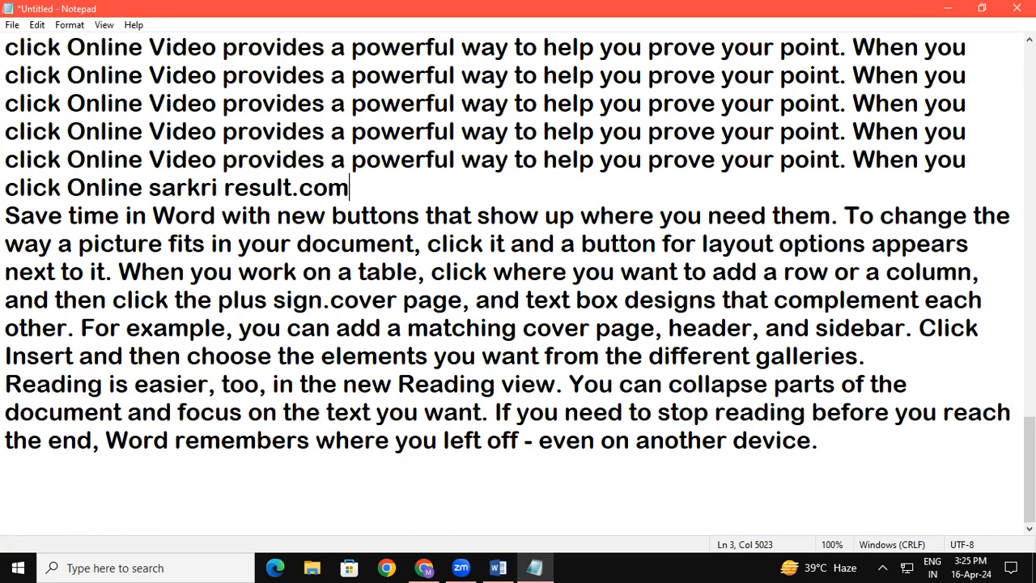
Run Search with Bing on the added text "sarkri result.com" and open the SarkariResult.com "Latest Result 2023" result.
{"action": "key", "text": "shift+Left"}
{"action": "key", "text": "shift+Left"}
{"action": "key", "text": "shift+Left"}
{"action": "key", "text": "shift+Left"}
{"action": "key", "text": "shift+Left"}
{"action": "key", "text": "shift+Left"}
{"action": "key", "text": "shift+Left"}
{"action": "key", "text": "shift+Left"}
{"action": "key", "text": "shift+Left"}
{"action": "key", "text": "shift+Left"}
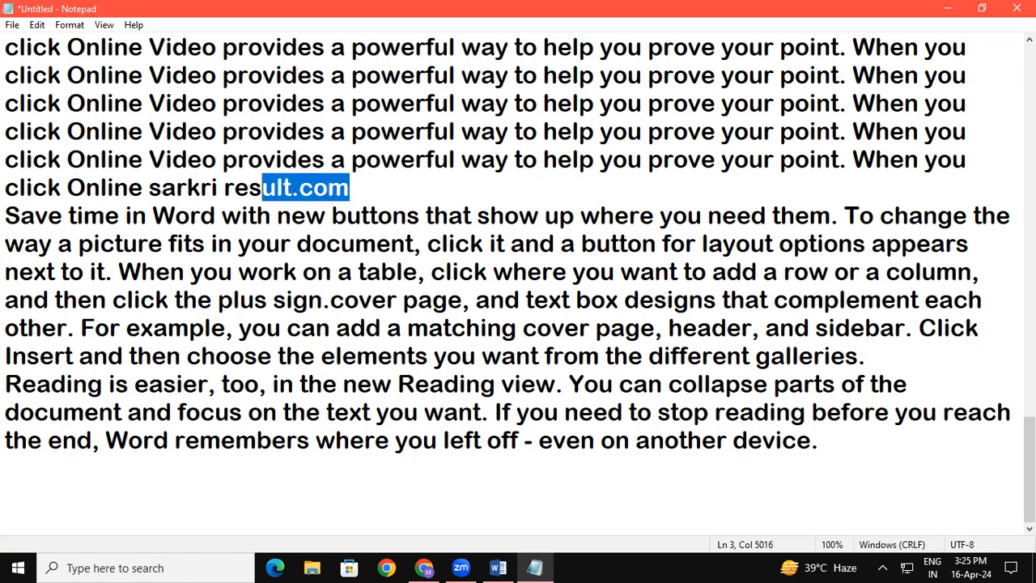
{"action": "key", "text": "shift+Left"}
{"action": "key", "text": "shift+Left"}
{"action": "key", "text": "shift+Left"}
{"action": "key", "text": "shift+Left"}
{"action": "key", "text": "shift+Left"}
{"action": "key", "text": "shift+Left"}
{"action": "key", "text": "shift+Left"}
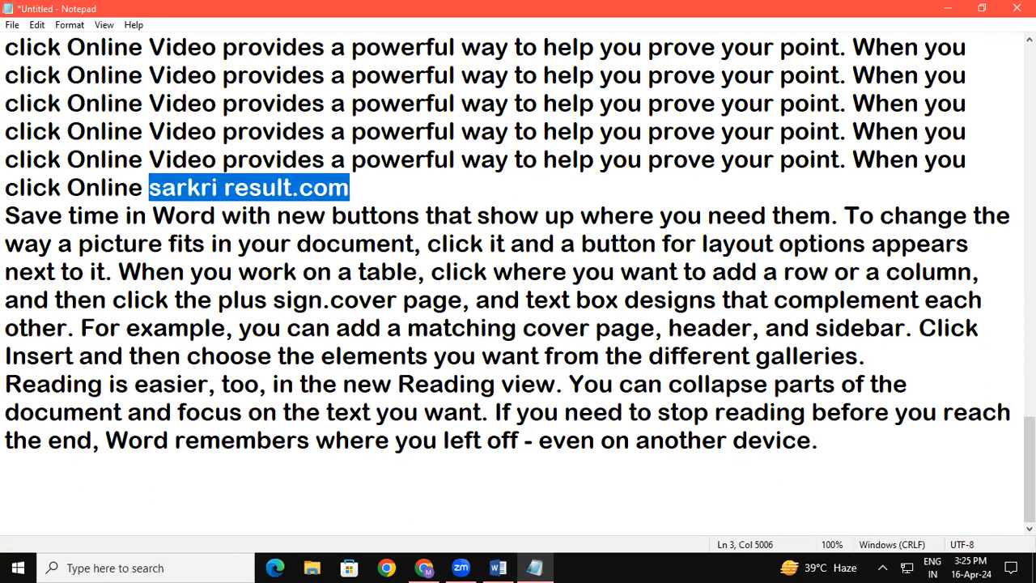
{"action": "key", "text": "ctrl+e"}
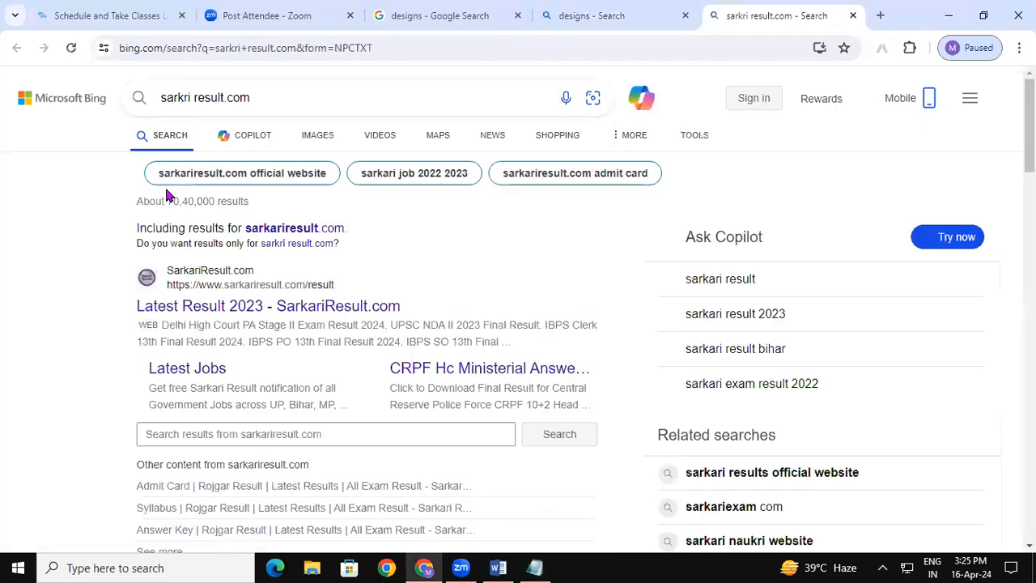
{"action": "left_click", "coordinate": [241, 311]}
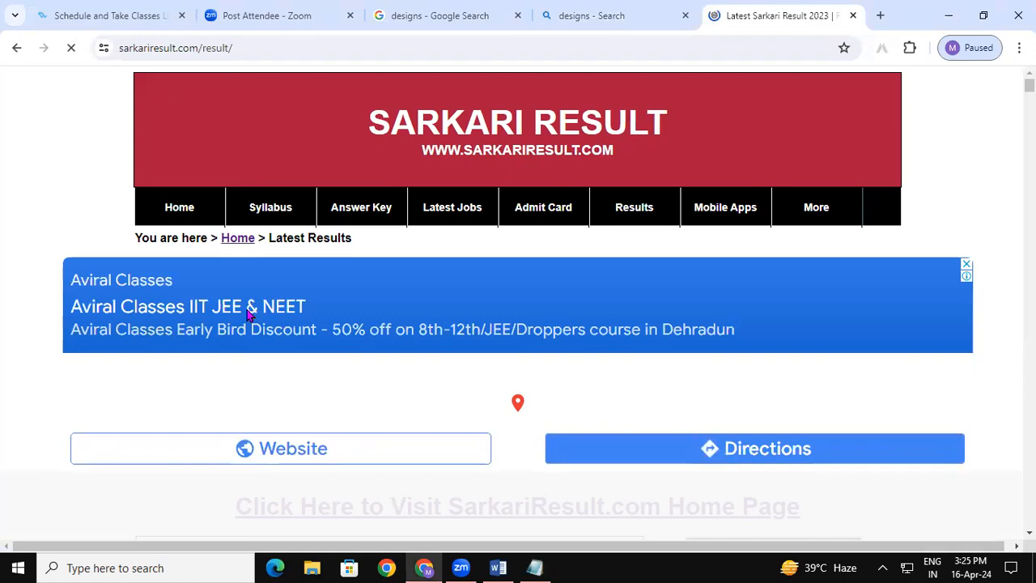
Switch back to the Notepad note and place the cursor after "cover page" in the paragraph about saving time in Word.
{"action": "left_click", "coordinate": [546, 560]}
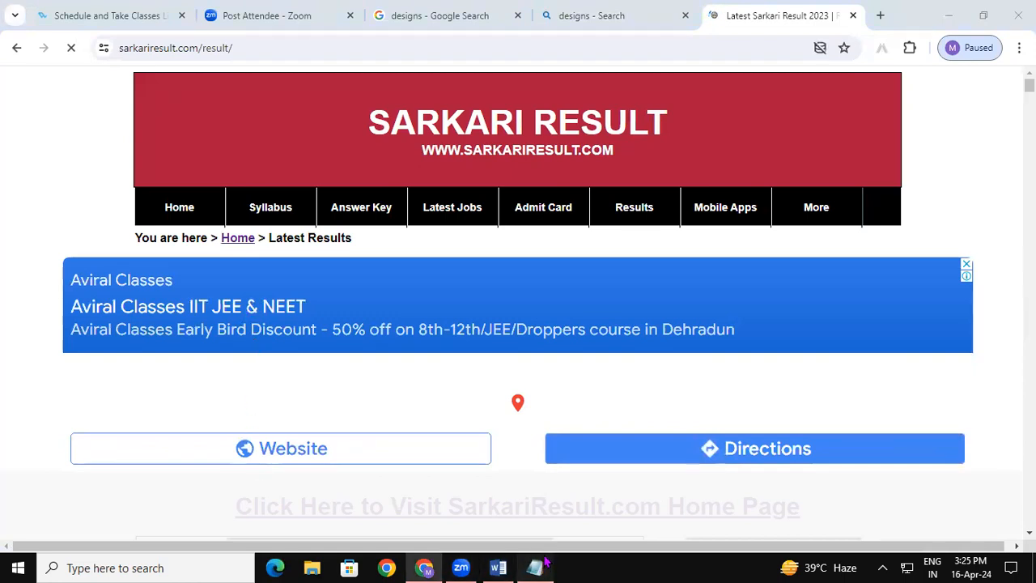
{"action": "left_click", "coordinate": [36, 26]}
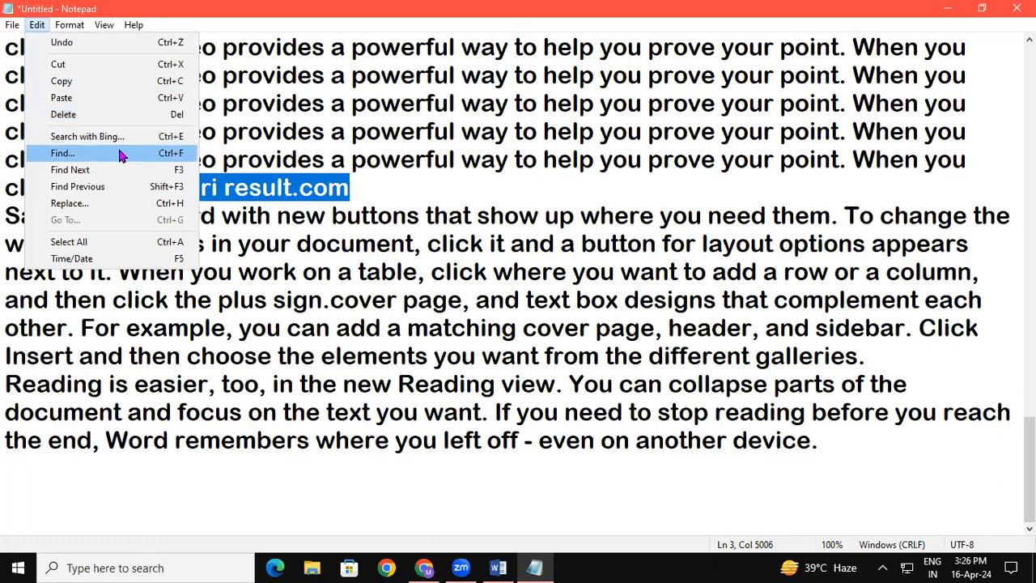
{"action": "left_click", "coordinate": [292, 218]}
{"action": "left_click", "coordinate": [394, 188]}
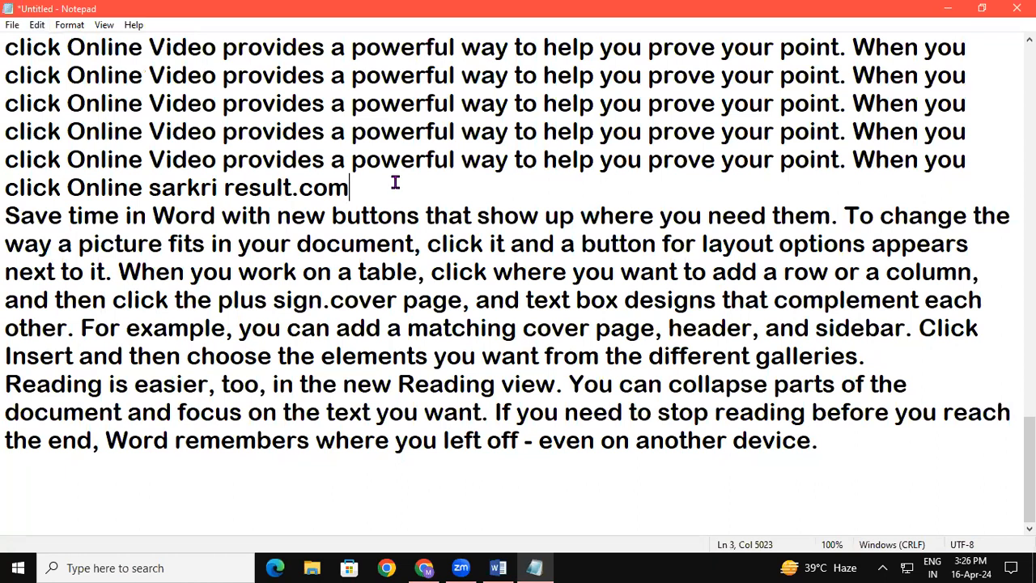
{"action": "left_click_drag", "start_coordinate": [163, 160], "coordinate": [184, 160]}
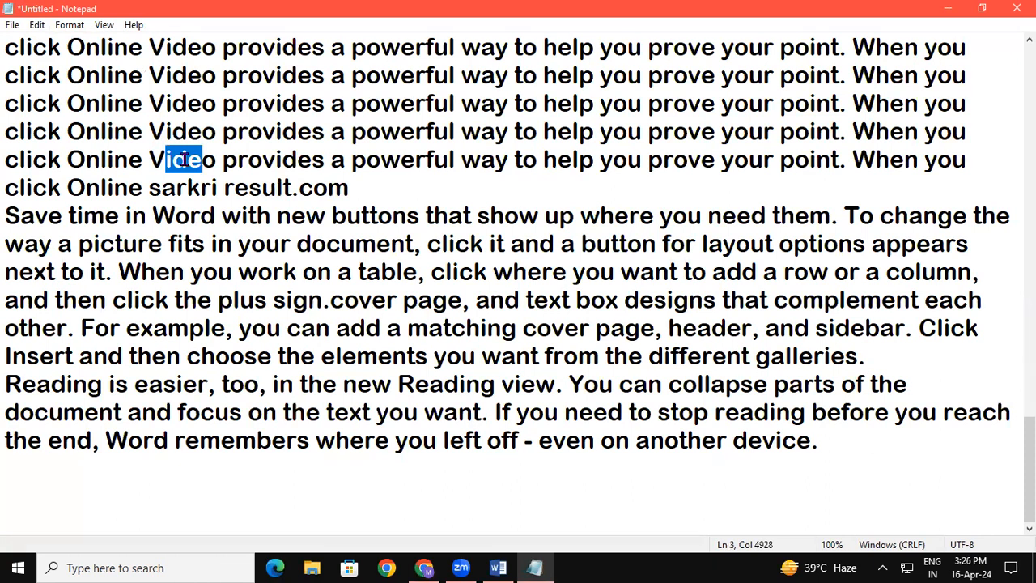
{"action": "left_click", "coordinate": [458, 287]}
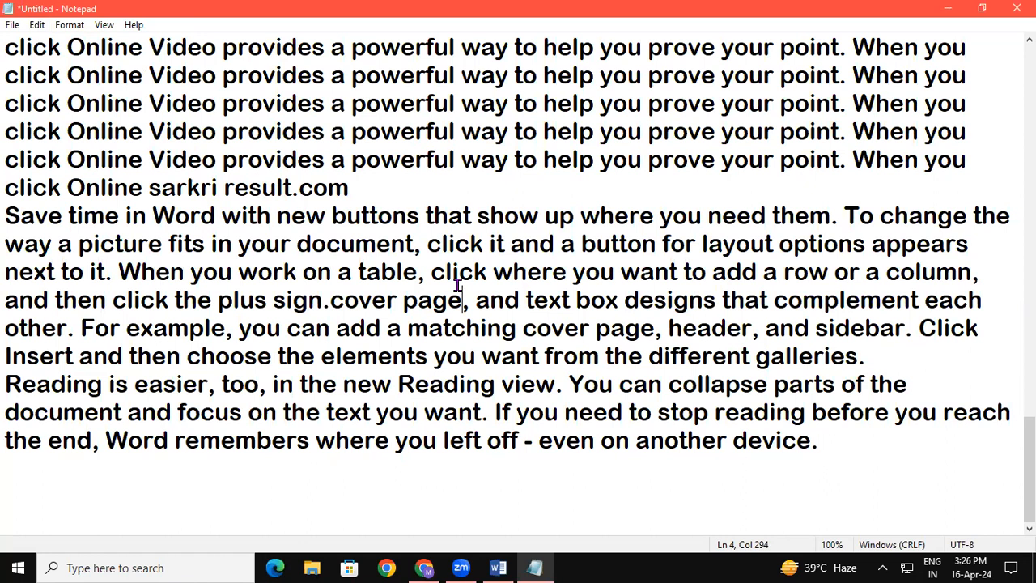
Find "video" in the note with the search direction set to Up, stepping through successive matches.
{"action": "key", "text": "ctrl+f"}
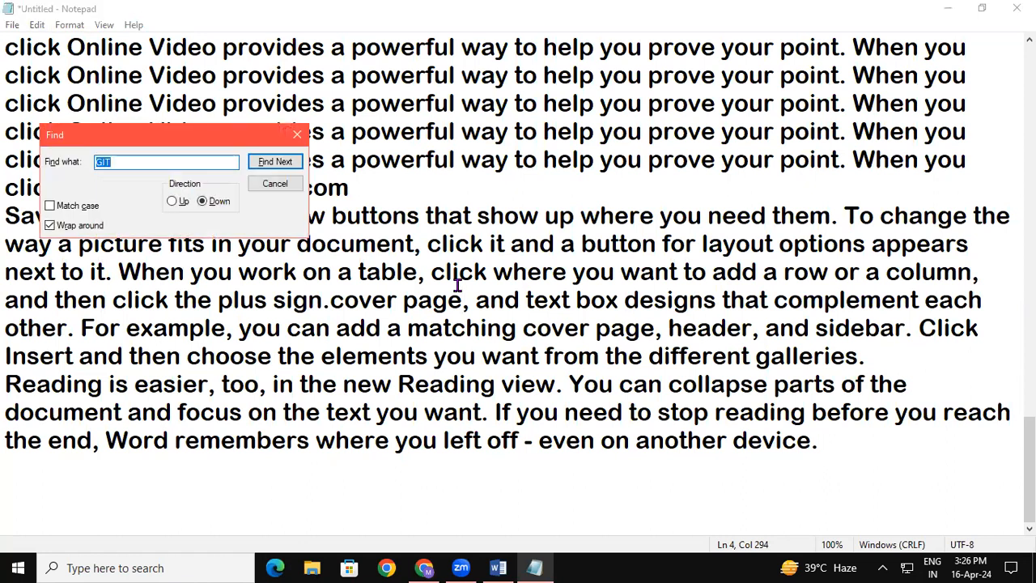
{"action": "type", "text": "vi"}
{"action": "left_click", "coordinate": [179, 201]}
{"action": "left_click", "coordinate": [284, 166]}
{"action": "left_click", "coordinate": [283, 166]}
{"action": "left_click", "coordinate": [283, 165]}
{"action": "left_click", "coordinate": [283, 165]}
{"action": "left_click", "coordinate": [283, 165]}
{"action": "left_click", "coordinate": [283, 165]}
{"action": "left_click", "coordinate": [284, 166]}
{"action": "left_click", "coordinate": [284, 165]}
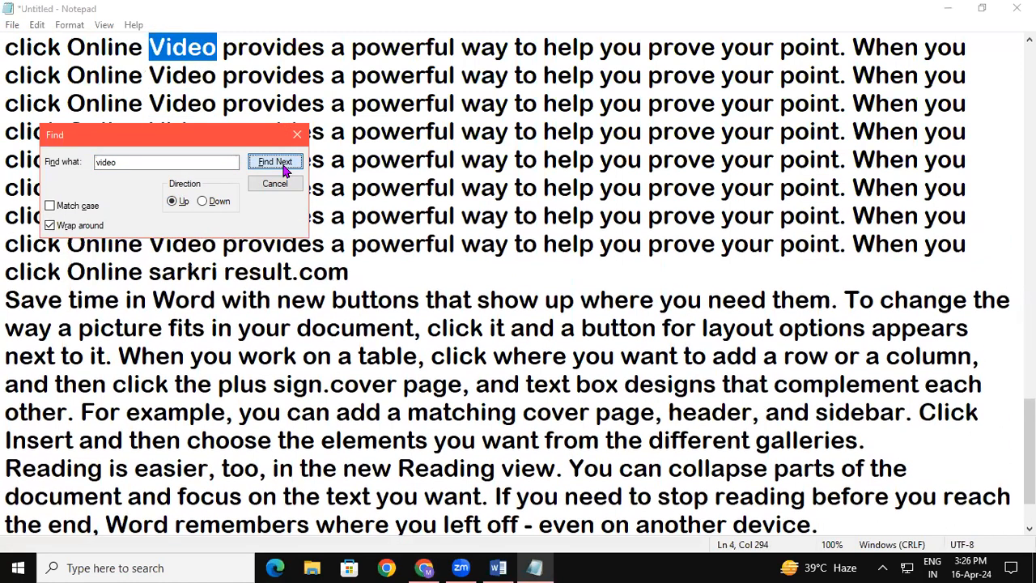
{"action": "left_click", "coordinate": [283, 165]}
{"action": "left_click", "coordinate": [283, 165]}
{"action": "left_click", "coordinate": [283, 165]}
{"action": "left_click", "coordinate": [284, 165]}
{"action": "left_click", "coordinate": [283, 165]}
{"action": "left_click", "coordinate": [284, 165]}
{"action": "left_click", "coordinate": [283, 165]}
{"action": "left_click", "coordinate": [283, 165]}
{"action": "left_click", "coordinate": [284, 165]}
Set the search direction to Down, step through further matches of "video", and close the Find dialog.
{"action": "left_click", "coordinate": [202, 201]}
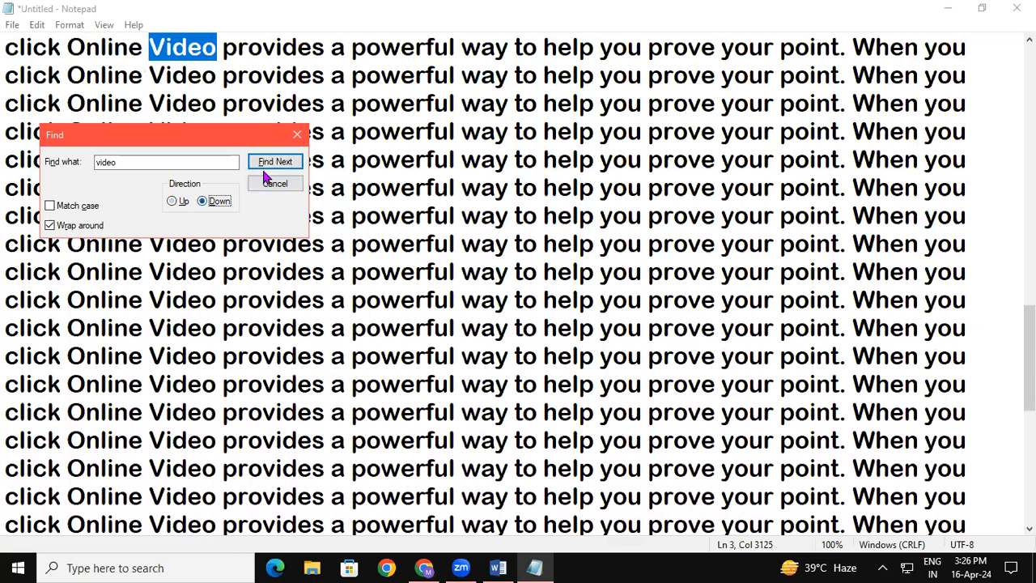
{"action": "left_click", "coordinate": [272, 165]}
{"action": "left_click", "coordinate": [272, 166]}
{"action": "left_click", "coordinate": [273, 165]}
{"action": "left_click", "coordinate": [273, 164]}
{"action": "left_click", "coordinate": [274, 165]}
{"action": "left_click", "coordinate": [274, 164]}
{"action": "left_click", "coordinate": [273, 164]}
{"action": "left_click", "coordinate": [274, 165]}
{"action": "left_click", "coordinate": [273, 165]}
{"action": "left_click", "coordinate": [274, 164]}
{"action": "left_click", "coordinate": [274, 165]}
{"action": "left_click", "coordinate": [273, 165]}
{"action": "left_click", "coordinate": [273, 166]}
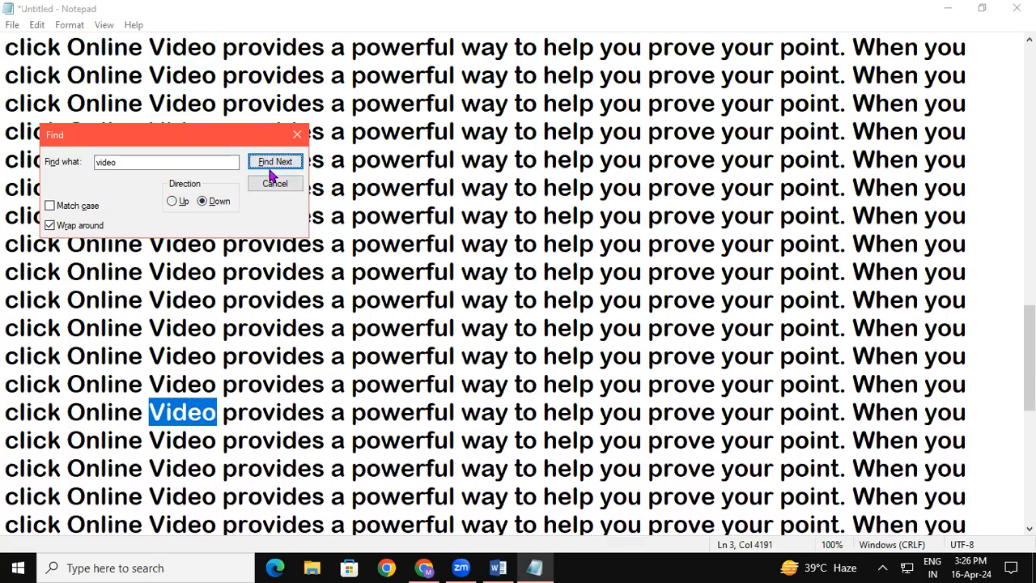
{"action": "left_click", "coordinate": [271, 166]}
{"action": "left_click", "coordinate": [271, 166]}
{"action": "left_click", "coordinate": [271, 166]}
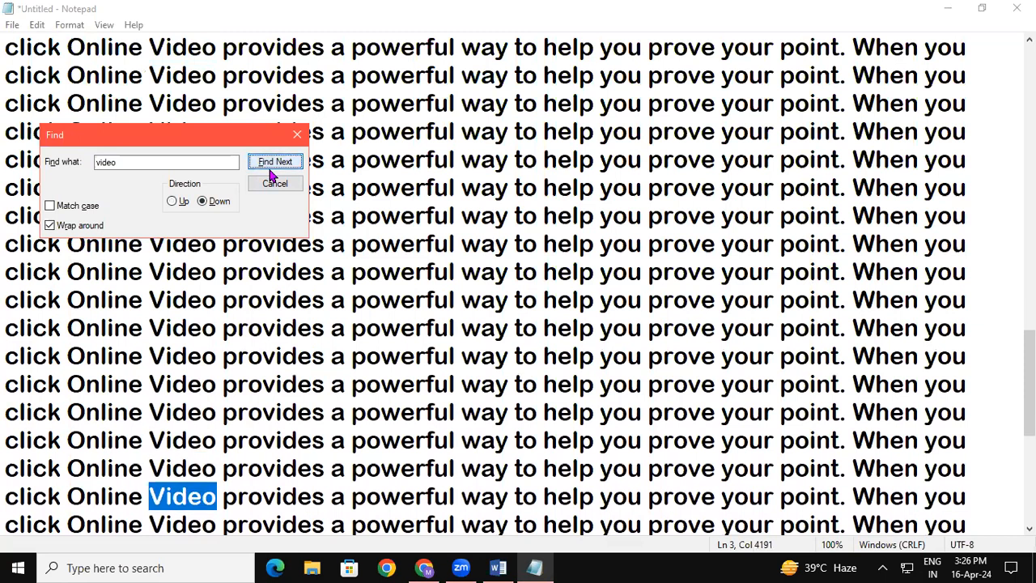
{"action": "left_click", "coordinate": [297, 134]}
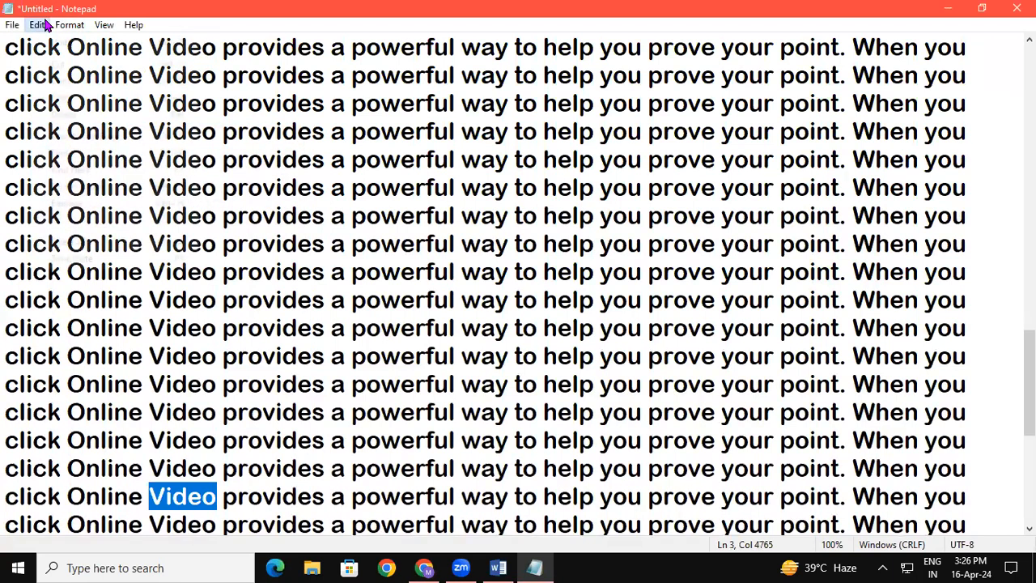
Run Find Next repeatedly for "video" from within the repeated lines, without opening the Find dialog.
{"action": "left_click", "coordinate": [42, 25]}
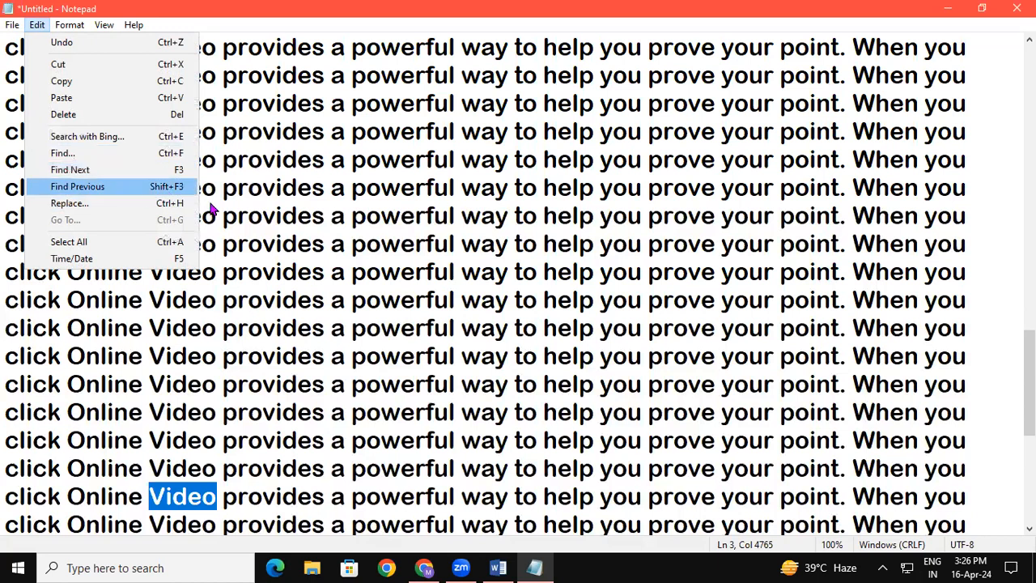
{"action": "left_click", "coordinate": [378, 212]}
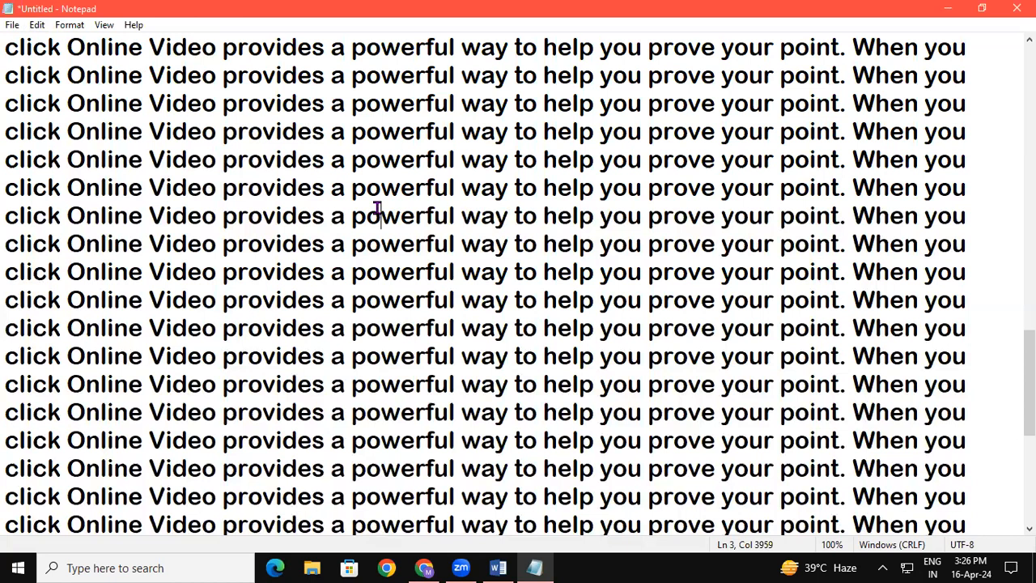
{"action": "key", "text": "F3"}
{"action": "key", "text": "F3"}
{"action": "key", "text": "F3"}
{"action": "key", "text": "F3"}
{"action": "key", "text": "F3"}
{"action": "key", "text": "F3"}
{"action": "key", "text": "F3"}
{"action": "key", "text": "F3"}
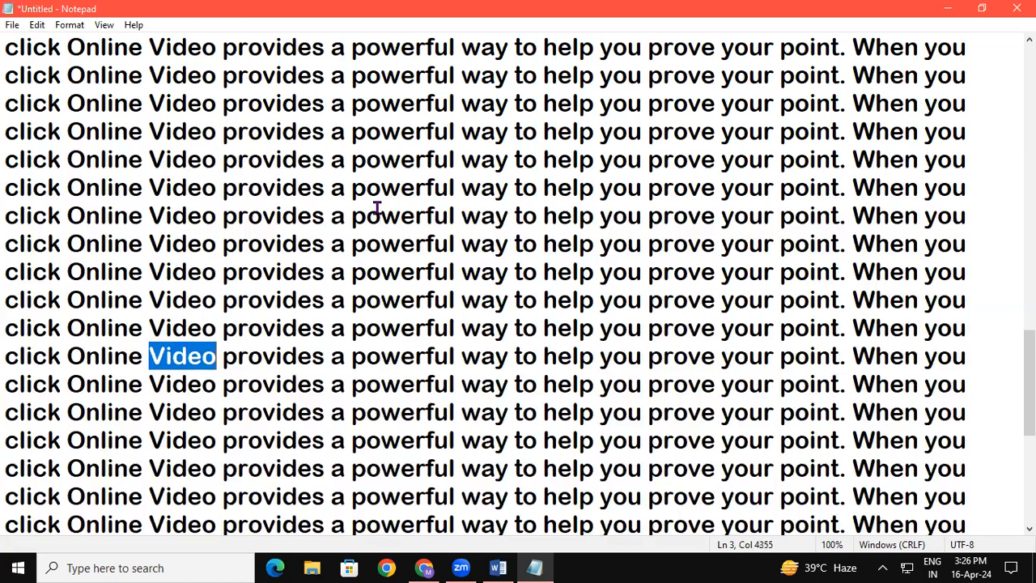
{"action": "key", "text": "F3"}
{"action": "key", "text": "F3"}
{"action": "key", "text": "F3"}
{"action": "key", "text": "F3"}
{"action": "key", "text": "F3"}
{"action": "key", "text": "F3"}
{"action": "key", "text": "F3"}
{"action": "key", "text": "F3"}
{"action": "key", "text": "F3"}
{"action": "key", "text": "F3"}
{"action": "key", "text": "F3"}
{"action": "key", "text": "F3"}
{"action": "key", "text": "F3"}
{"action": "key", "text": "F3"}
{"action": "key", "text": "F3"}
{"action": "key", "text": "F3"}
{"action": "key", "text": "F3"}
{"action": "key", "text": "F3"}
{"action": "key", "text": "F3"}
{"action": "key", "text": "F3"}
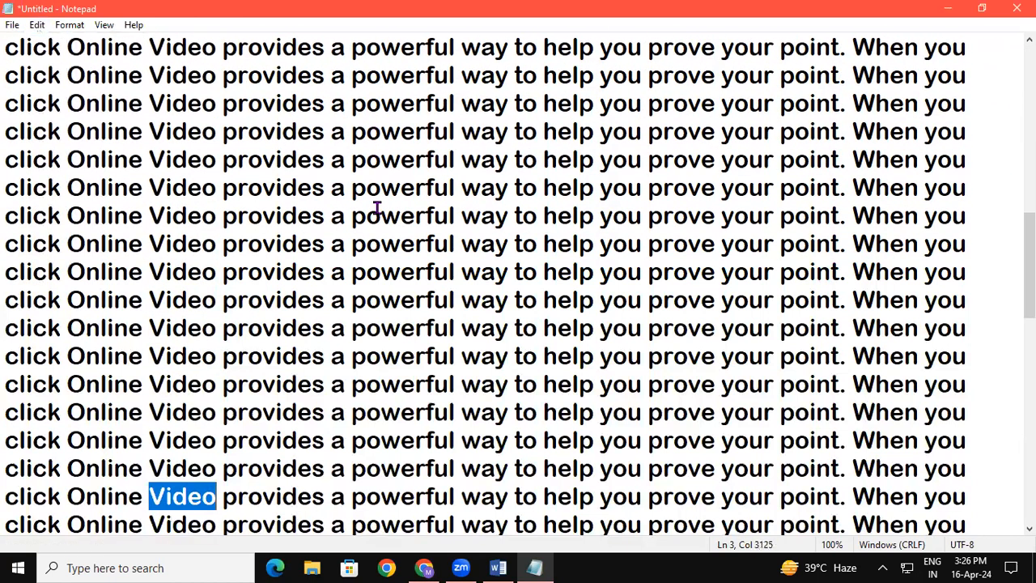
{"action": "key", "text": "F3"}
{"action": "key", "text": "F3"}
{"action": "key", "text": "F3"}
{"action": "key", "text": "F3"}
{"action": "key", "text": "F3"}
{"action": "key", "text": "F3"}
{"action": "key", "text": "F3"}
{"action": "key", "text": "F3"}
{"action": "key", "text": "F3"}
{"action": "key", "text": "F3"}
{"action": "key", "text": "F3"}
{"action": "key", "text": "F3"}
{"action": "key", "text": "F3"}
{"action": "key", "text": "F3"}
{"action": "key", "text": "F3"}
{"action": "key", "text": "F3"}
{"action": "key", "text": "F3"}
{"action": "key", "text": "F3"}
{"action": "key", "text": "F3"}
{"action": "key", "text": "F3"}
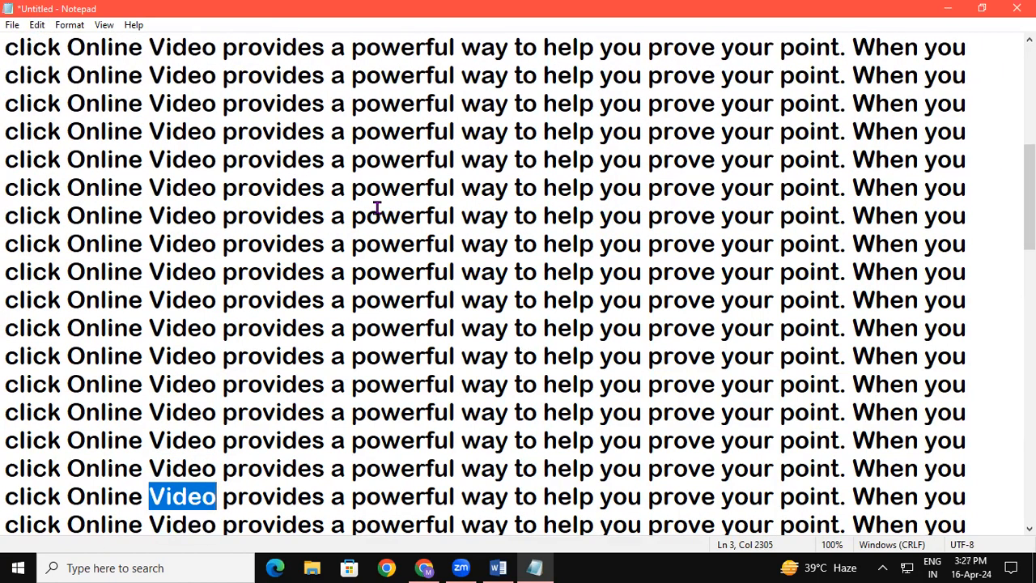
Run Find Previous repeatedly to step back through the matches of "video" in the note.
{"action": "key", "text": "shift+F3"}
{"action": "key", "text": "shift+F3"}
{"action": "key", "text": "shift+F3"}
{"action": "key", "text": "shift+F3"}
{"action": "key", "text": "shift+F3"}
{"action": "key", "text": "shift+F3"}
{"action": "key", "text": "shift+F3"}
{"action": "key", "text": "shift+F3"}
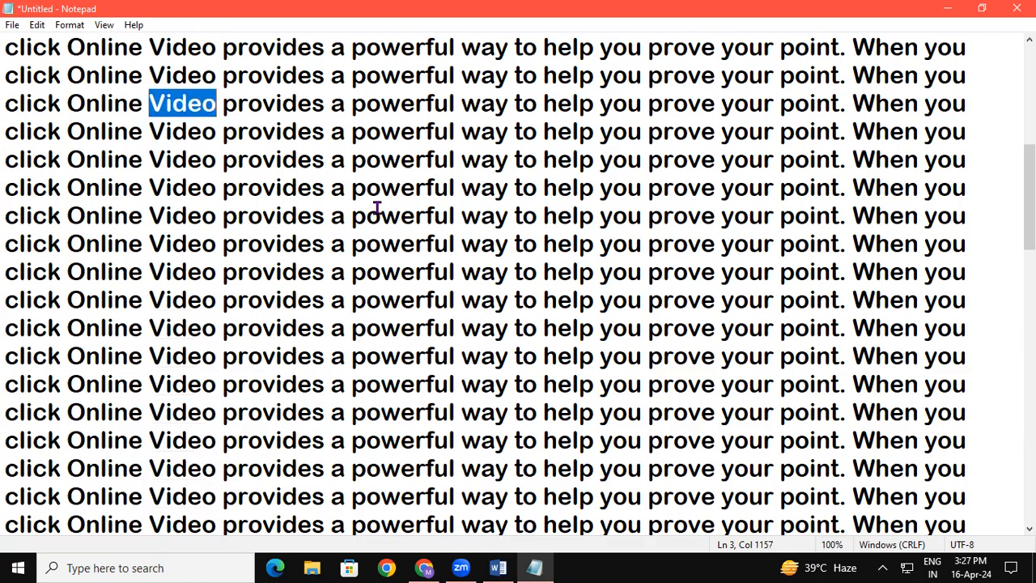
{"action": "key", "text": "shift+F3"}
{"action": "key", "text": "shift+F3"}
{"action": "key", "text": "shift+F3"}
{"action": "key", "text": "shift+F3"}
{"action": "key", "text": "shift+F3"}
{"action": "key", "text": "shift+F3"}
{"action": "key", "text": "shift+F3"}
{"action": "key", "text": "shift+F3"}
{"action": "key", "text": "shift+F3"}
{"action": "key", "text": "shift+F3"}
{"action": "key", "text": "shift+F3"}
{"action": "key", "text": "shift+F3"}
{"action": "key", "text": "shift+F3"}
{"action": "key", "text": "shift+F3"}
{"action": "key", "text": "shift+F3"}
{"action": "key", "text": "shift+F3"}
{"action": "key", "text": "shift+F3"}
{"action": "key", "text": "shift+F3"}
{"action": "key", "text": "shift+F3"}
{"action": "key", "text": "shift+F3"}
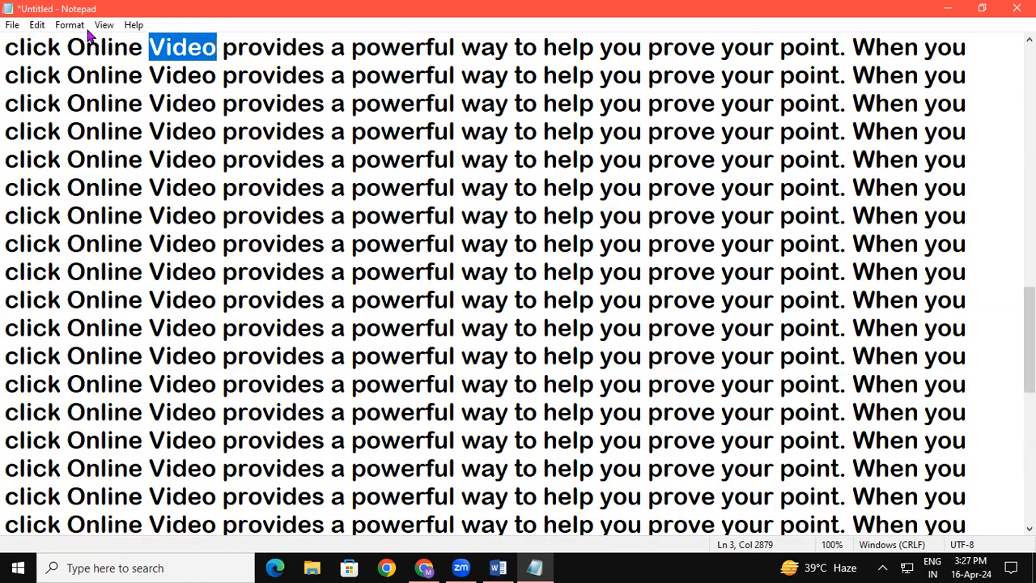
Replace all occurrences of help in the note with "PADRAUNA", including the quotation marks, and close the Replace dialog.
{"action": "left_click", "coordinate": [37, 24]}
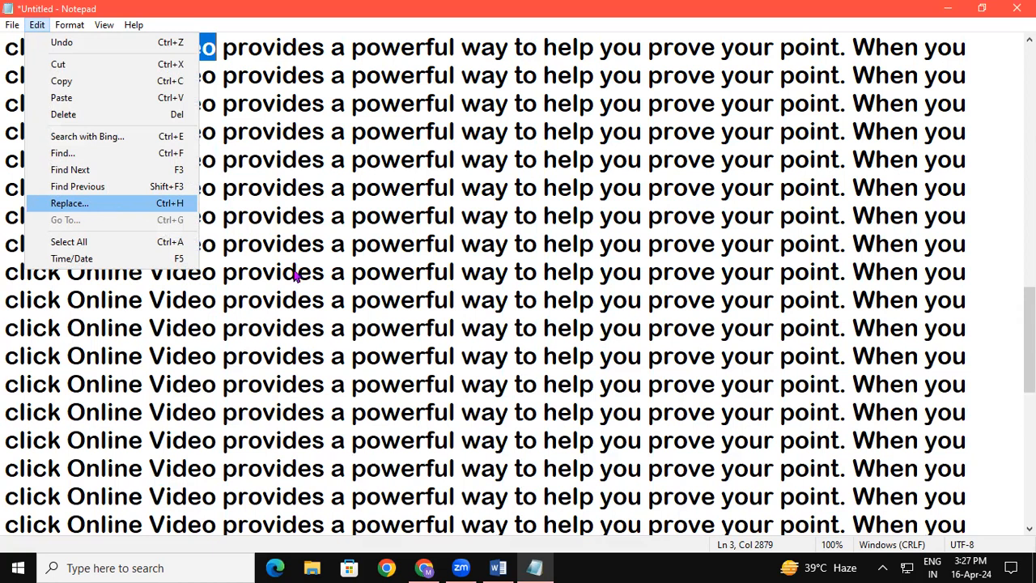
{"action": "left_click", "coordinate": [366, 299]}
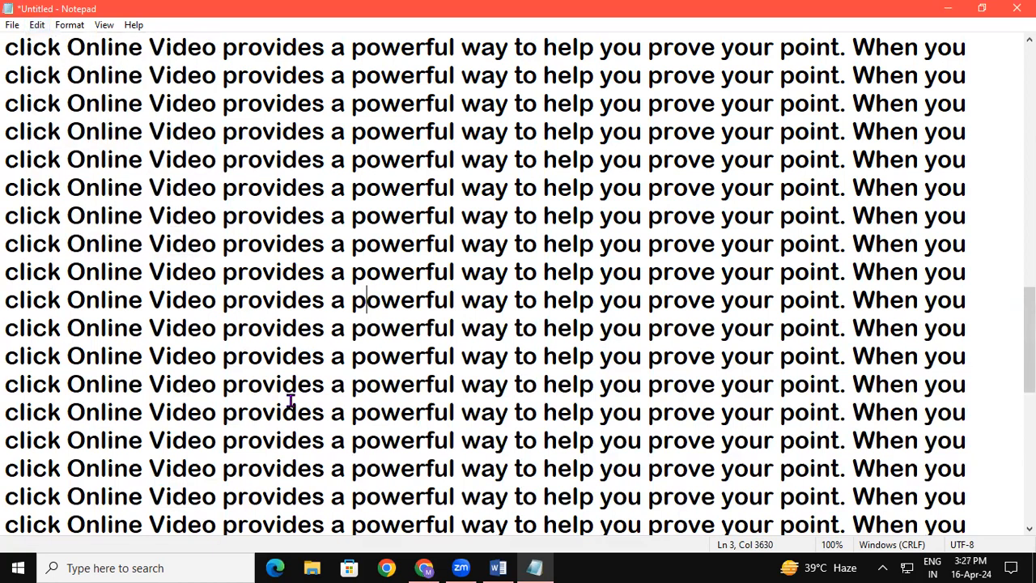
{"action": "left_click_drag", "start_coordinate": [544, 215], "coordinate": [594, 215]}
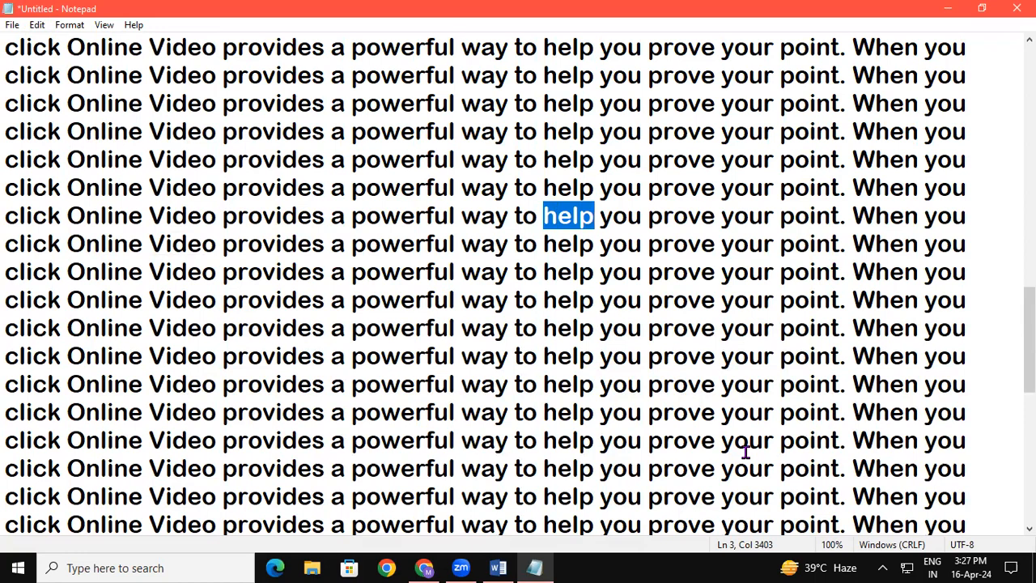
{"action": "left_click", "coordinate": [555, 347]}
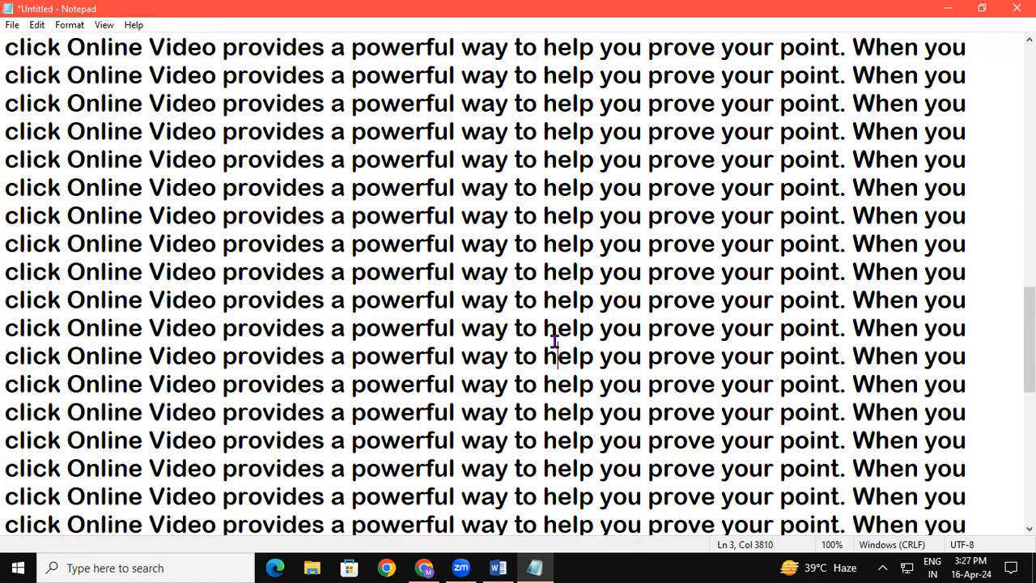
{"action": "key", "text": "ctrl+h"}
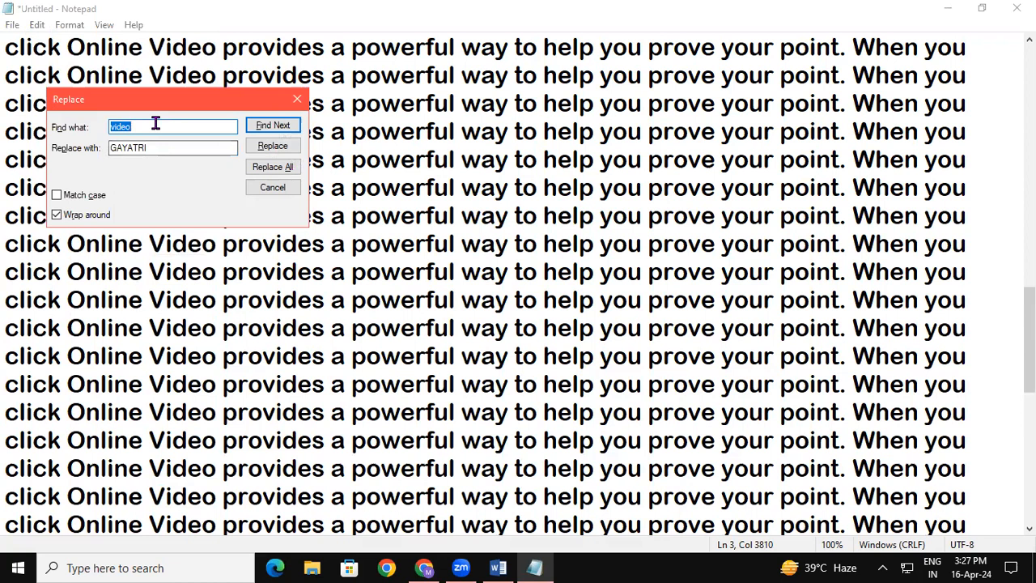
{"action": "type", "text": "help"}
{"action": "double_click", "coordinate": [166, 146]}
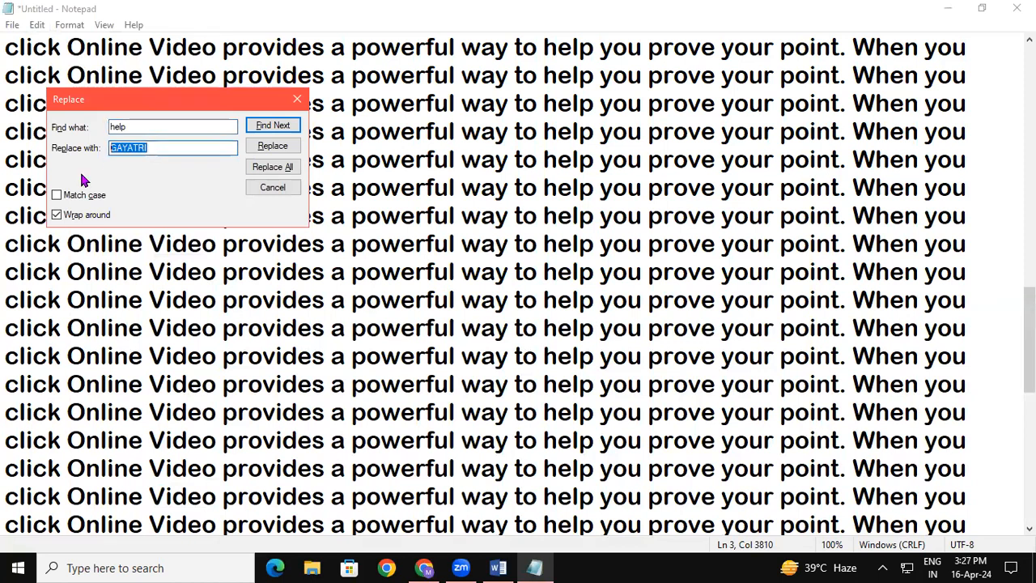
{"action": "type", "text": "p"}
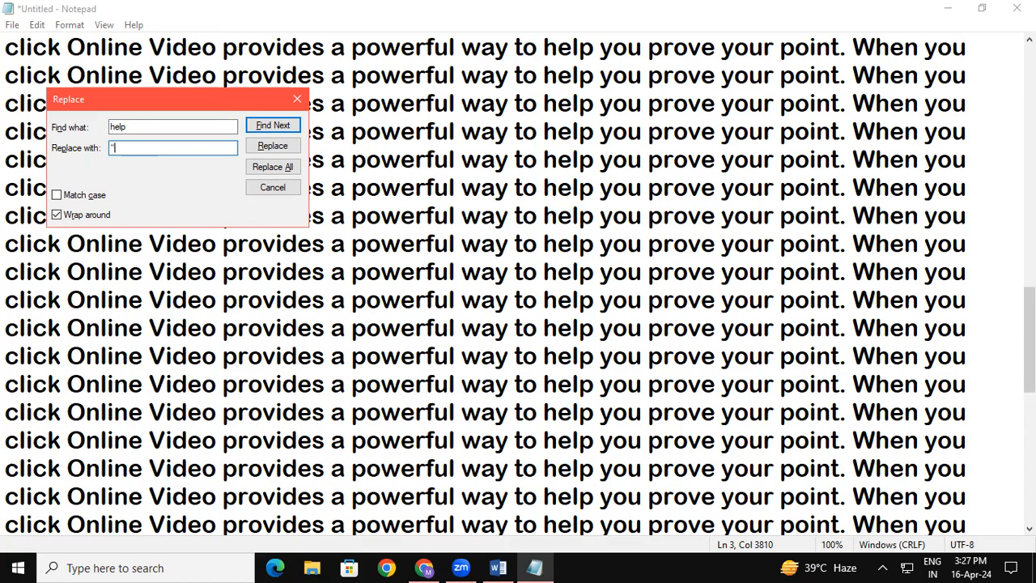
{"action": "type", "text": "\"PADRAUNA\""}
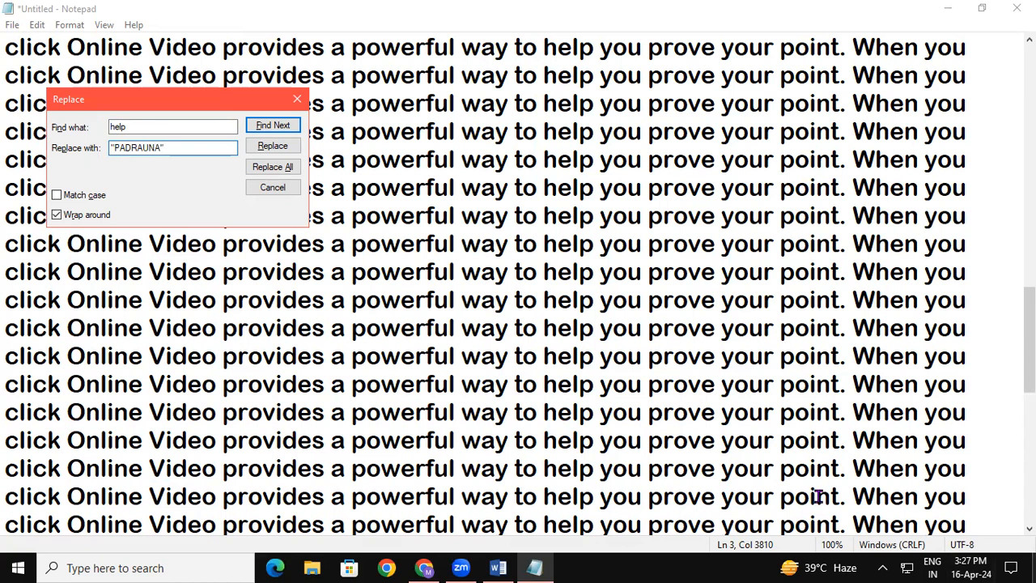
{"action": "left_click", "coordinate": [280, 168]}
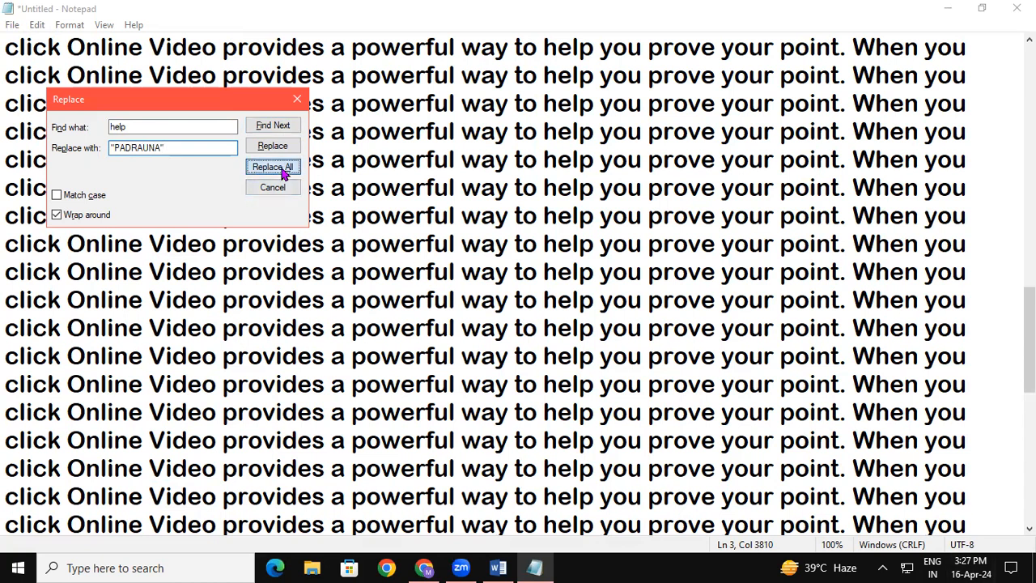
{"action": "left_click", "coordinate": [296, 100]}
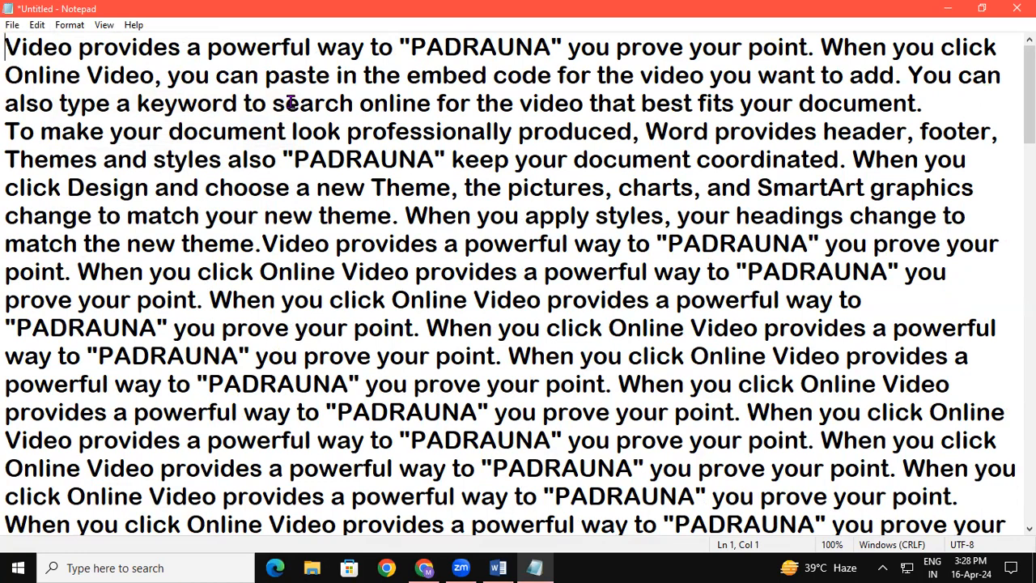
Examine the replaced "PADRAUNA" words in the repeated lines by highlighting several of them.
{"action": "left_click_drag", "start_coordinate": [683, 243], "coordinate": [755, 243]}
{"action": "left_click", "coordinate": [779, 274]}
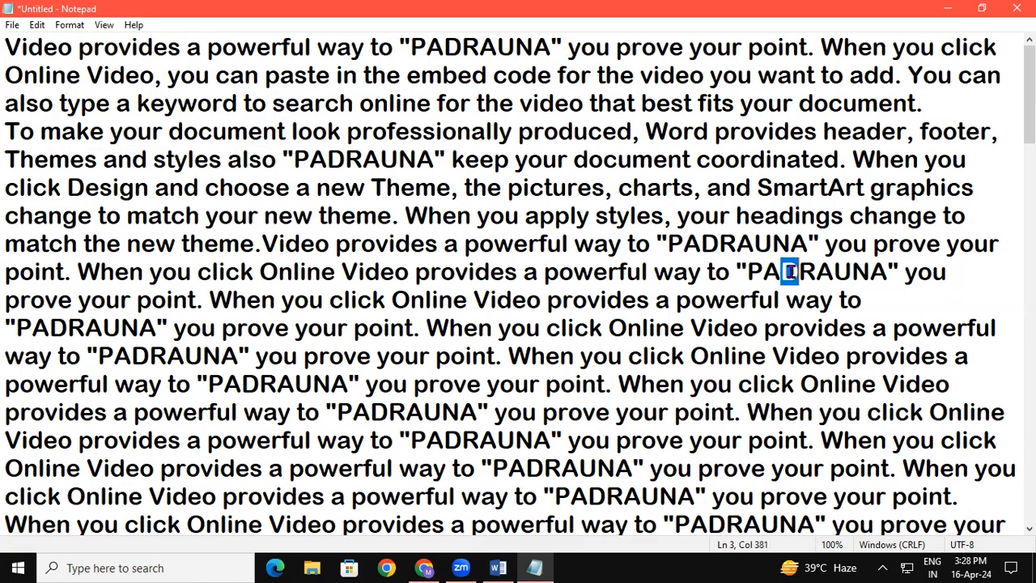
{"action": "left_click", "coordinate": [167, 357]}
{"action": "left_click_drag", "start_coordinate": [168, 356], "coordinate": [206, 356]}
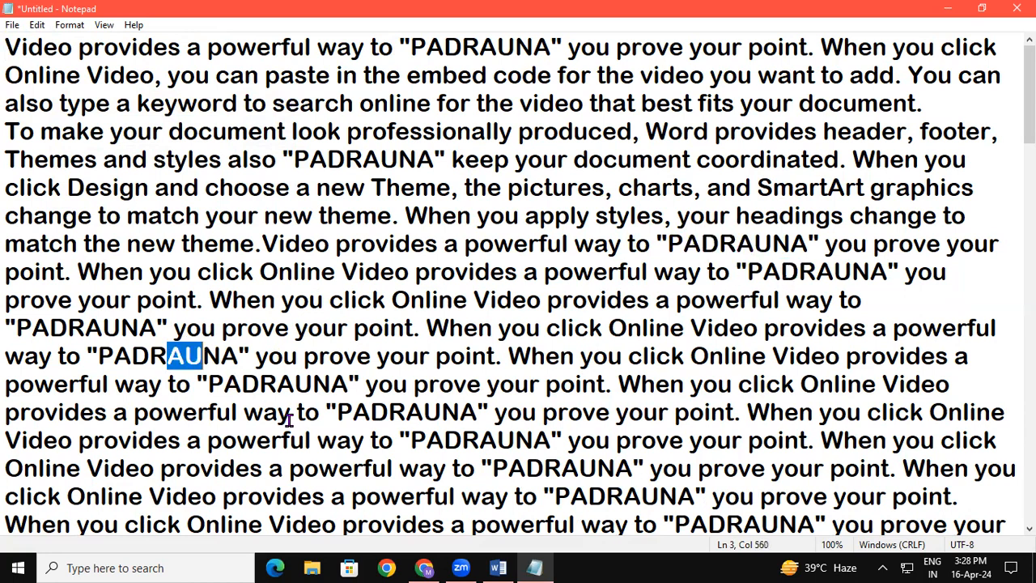
{"action": "left_click_drag", "start_coordinate": [294, 384], "coordinate": [314, 384]}
{"action": "left_click", "coordinate": [414, 409]}
{"action": "left_click_drag", "start_coordinate": [414, 408], "coordinate": [444, 407]}
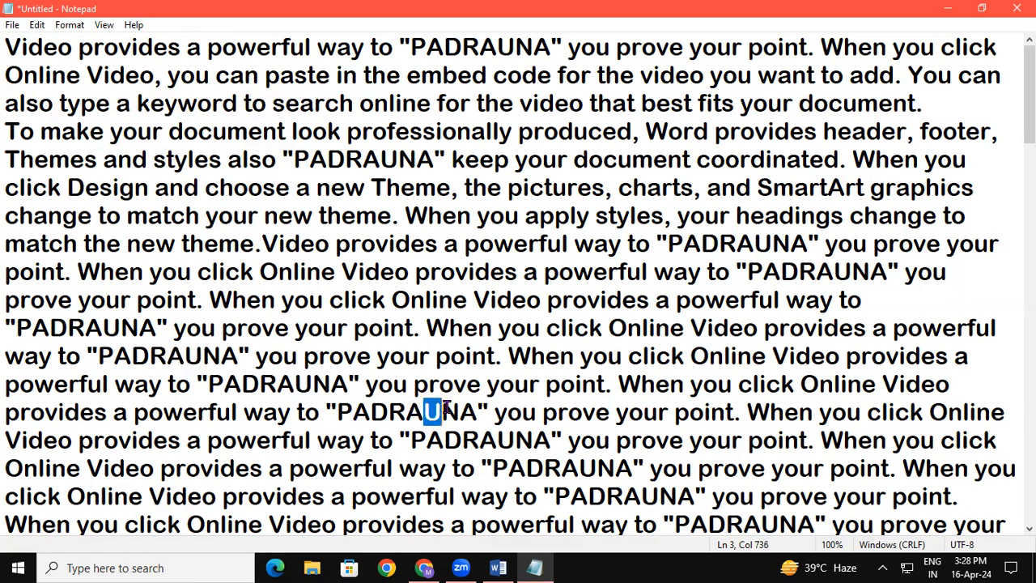
Select all the text in the note, delete it, and insert the word "designs" in the empty note.
{"action": "left_click", "coordinate": [37, 25]}
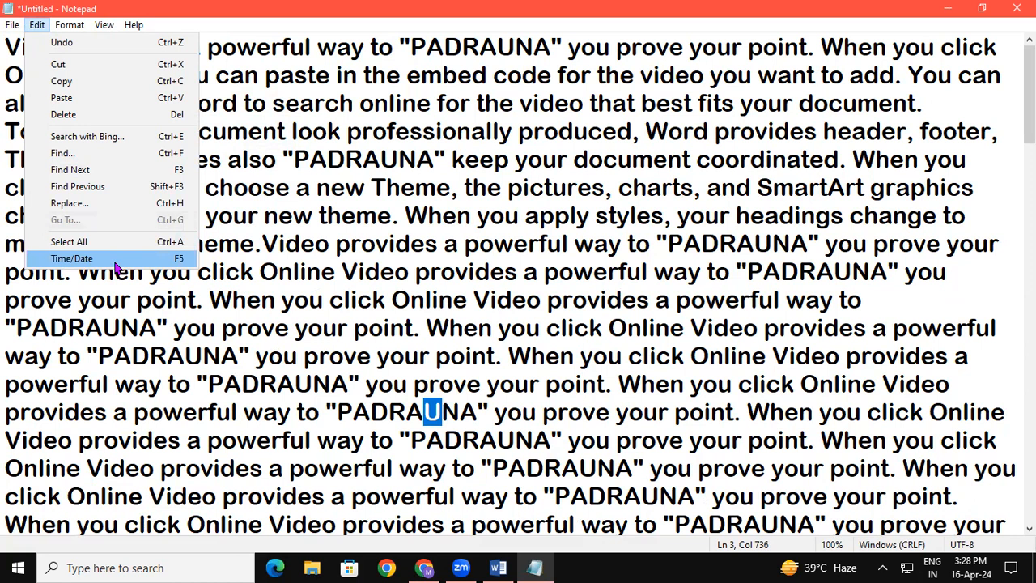
{"action": "left_click", "coordinate": [813, 411]}
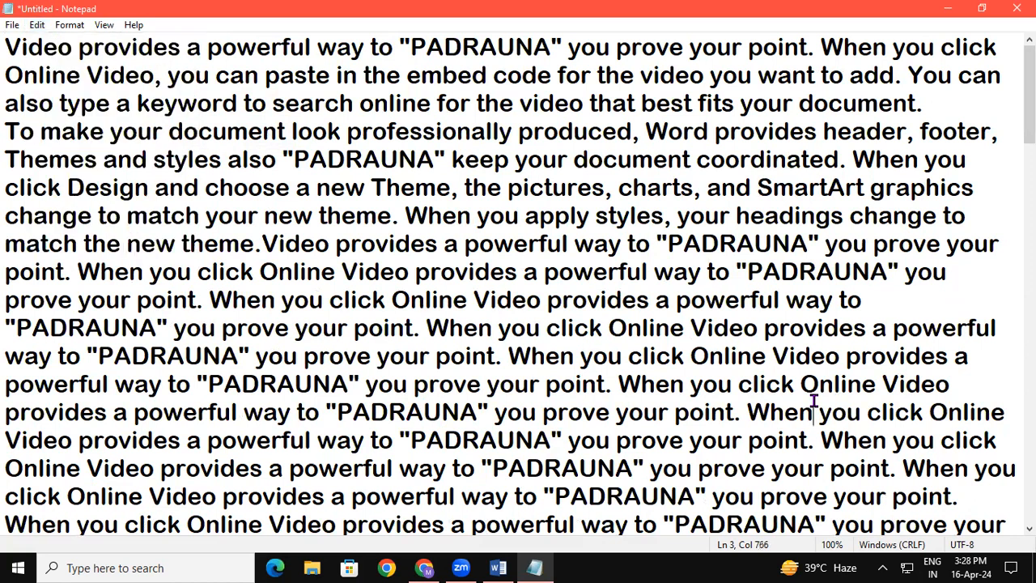
{"action": "key", "text": "ctrl+a"}
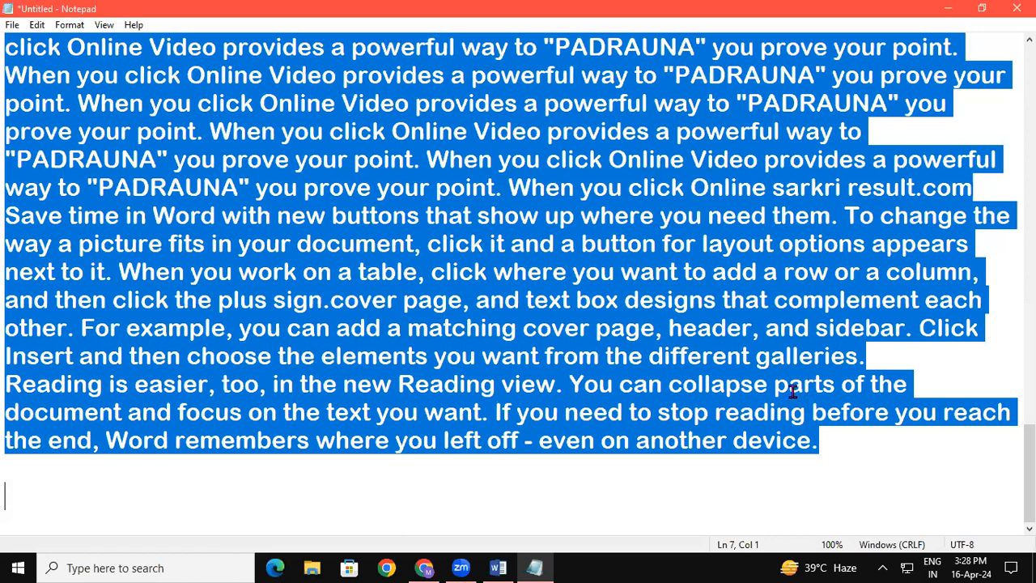
{"action": "key", "text": "Delete"}
{"action": "type", "text": "designs"}
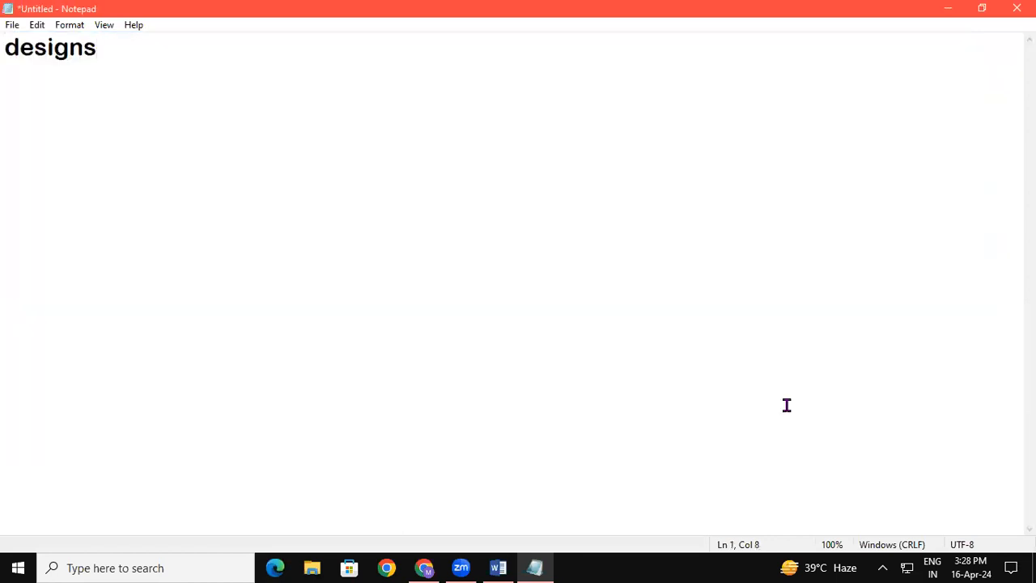
Replace the word "designs" in the note with all the text copied from the open Word document.
{"action": "key", "text": "BackSpace"}
{"action": "key", "text": "BackSpace"}
{"action": "key", "text": "BackSpace"}
{"action": "key", "text": "BackSpace"}
{"action": "key", "text": "BackSpace"}
{"action": "key", "text": "BackSpace"}
{"action": "key", "text": "BackSpace"}
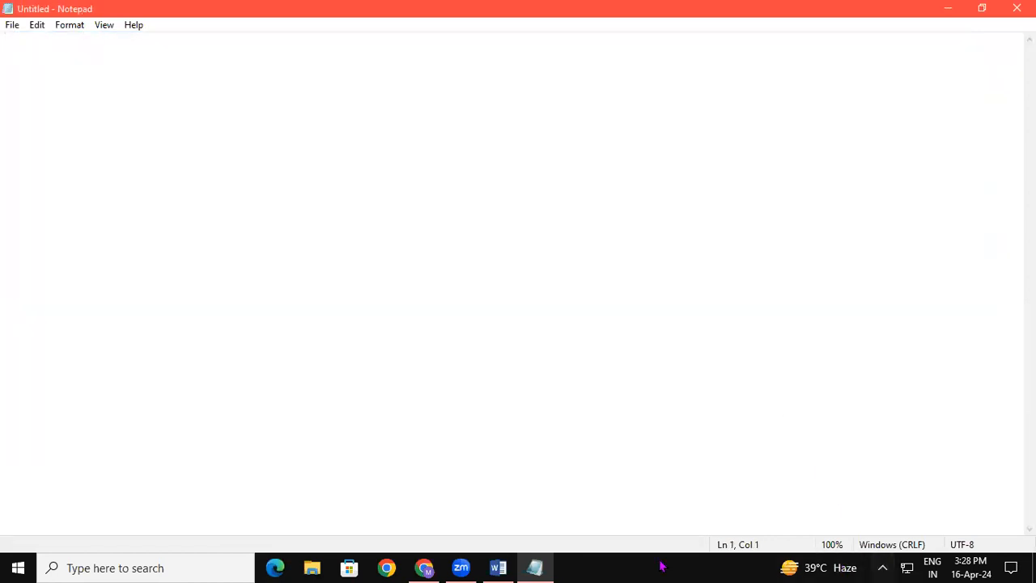
{"action": "left_click", "coordinate": [501, 568]}
{"action": "key", "text": "ctrl+a"}
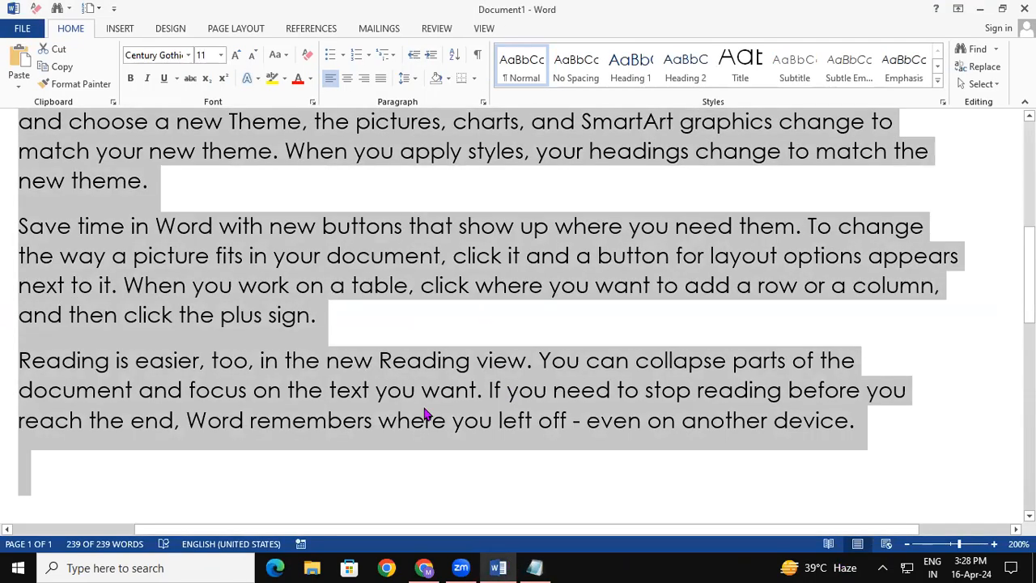
{"action": "left_click", "coordinate": [534, 566]}
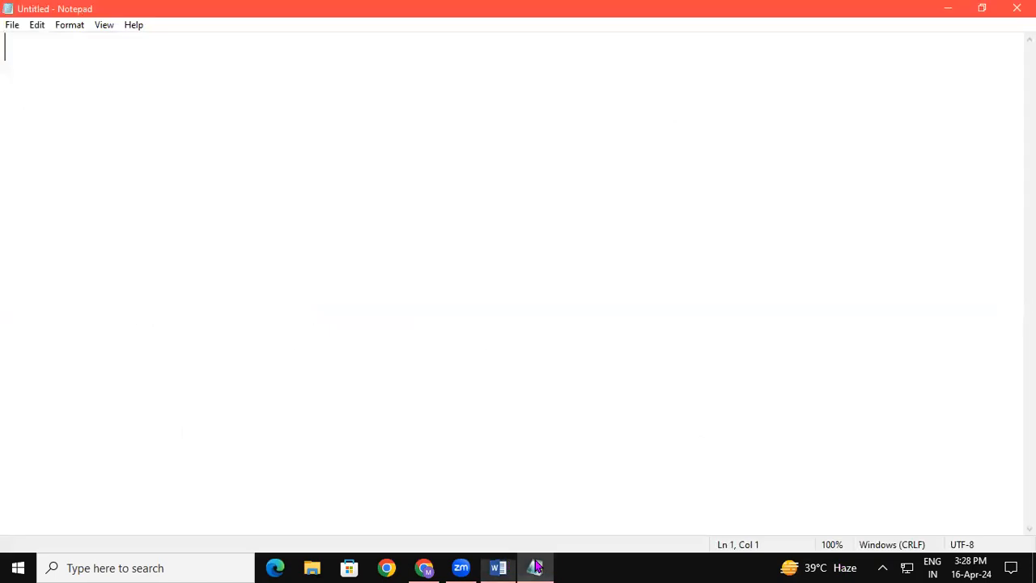
{"action": "type", "text": "To make your document look professionally produced, Word provides header, footer, cover page, and text box designs that complement each other. For example, you can add a matching cover page, header, and sidebar. Click Insert and then choose the elements you want from the different galleries. Themes and styles also help keep your document coordinated. When you click Design and choose a new Theme, the pictures, charts, and SmartArt graphics change to match your new theme. When you apply styles, your headings change to match the new theme. Save time in Word with new buttons that show up where you need them. To change the way a picture fits in your document, click it and a button for layout options appears next to it. When you work on a table, click where you want to add a row or a column, and then click the plus sign. Reading is easier, too, in the new Reading view. You can collapse parts of the document and focus on the text you want. If you need to stop reading before you reach the end, Word remembers where you left off - even on another device."}
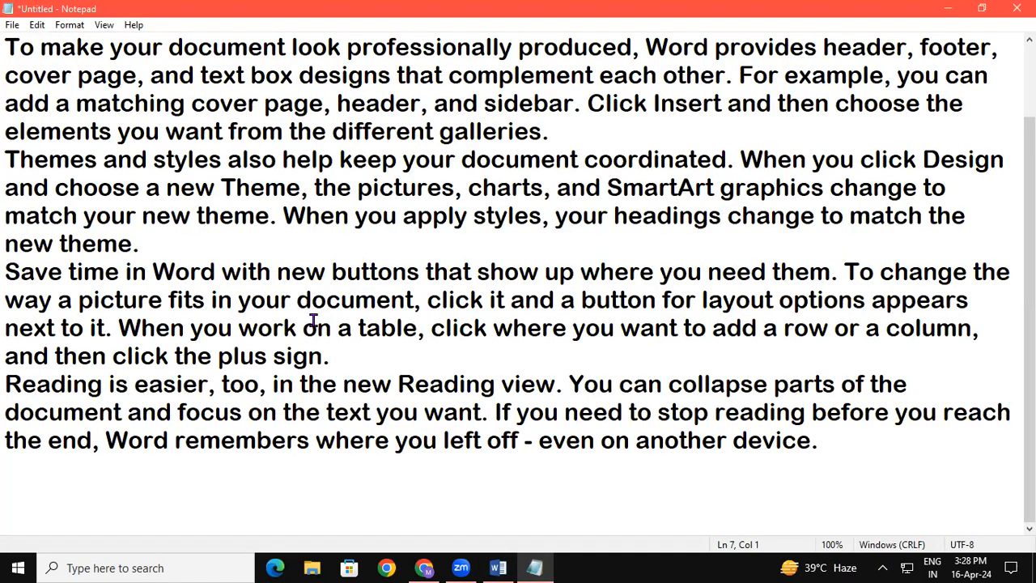
Turn off Word Wrap for the pasted paragraphs in the note.
{"action": "left_click", "coordinate": [41, 26]}
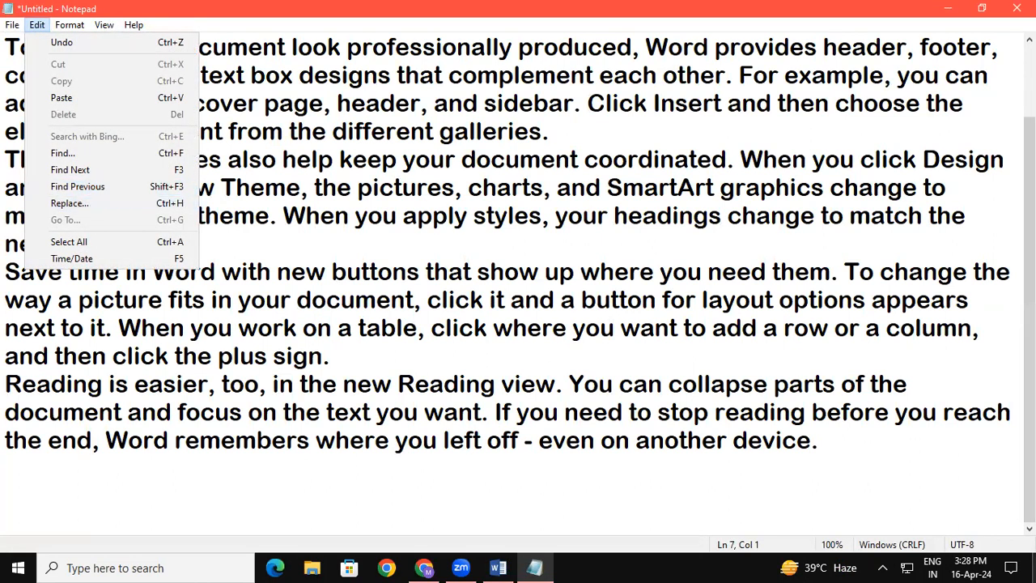
{"action": "left_click", "coordinate": [597, 348]}
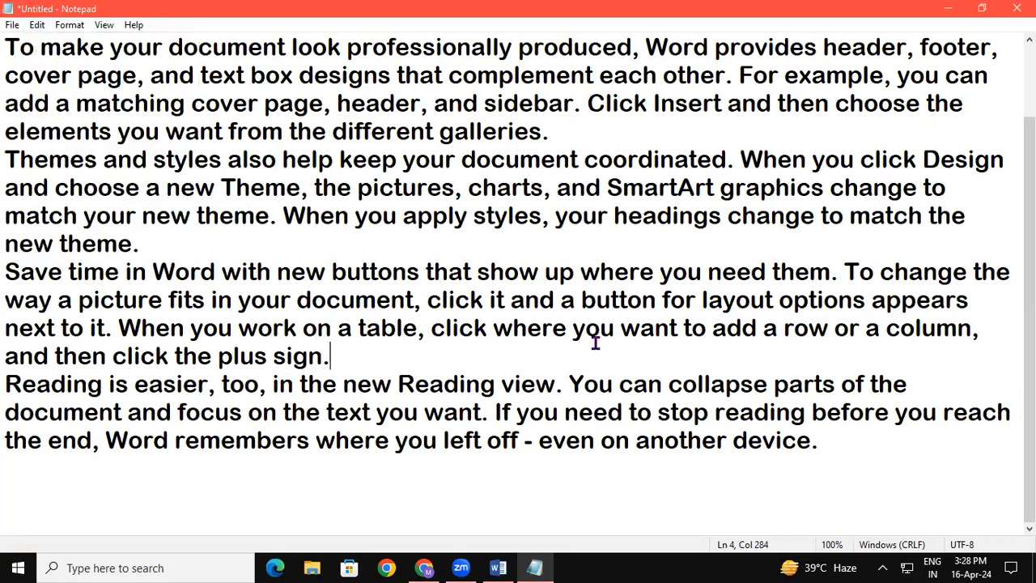
{"action": "left_click", "coordinate": [69, 25]}
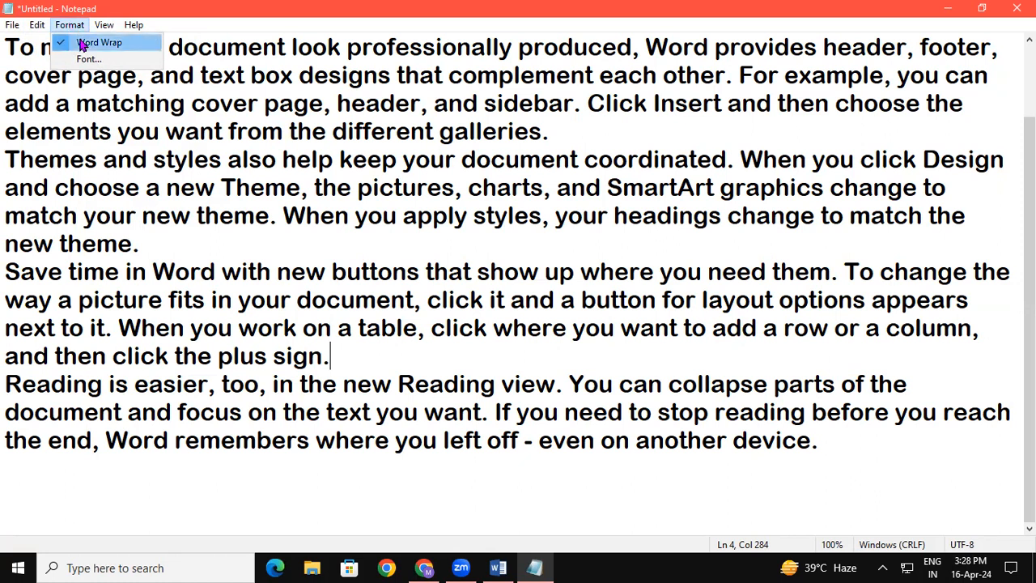
{"action": "left_click", "coordinate": [81, 46]}
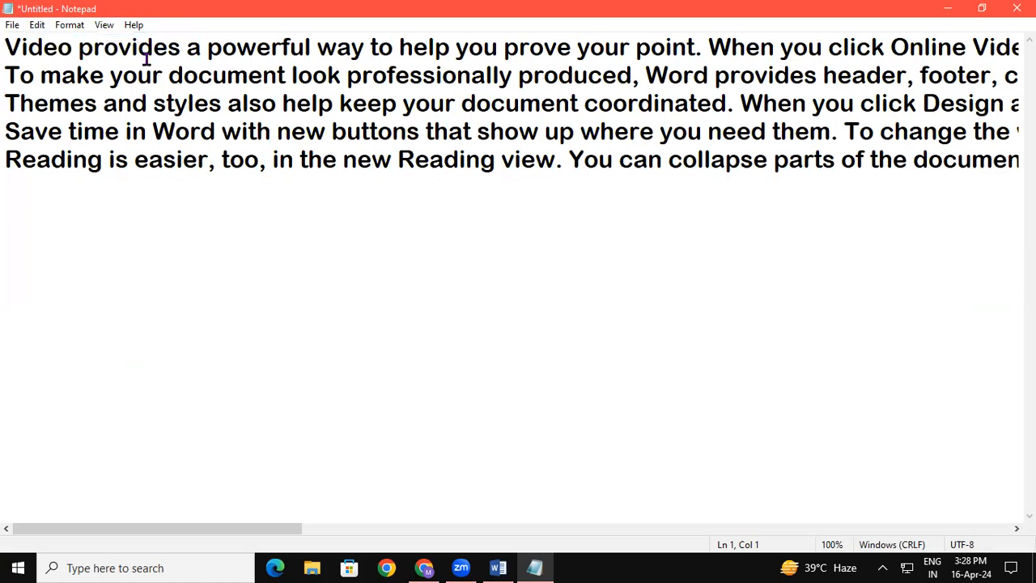
Enlarge the note's text to 140% zoom and place the cursor at the start of the first line.
{"action": "key", "text": "ctrl+a"}
{"action": "key", "text": "ctrl+plus"}
{"action": "key", "text": "ctrl+plus"}
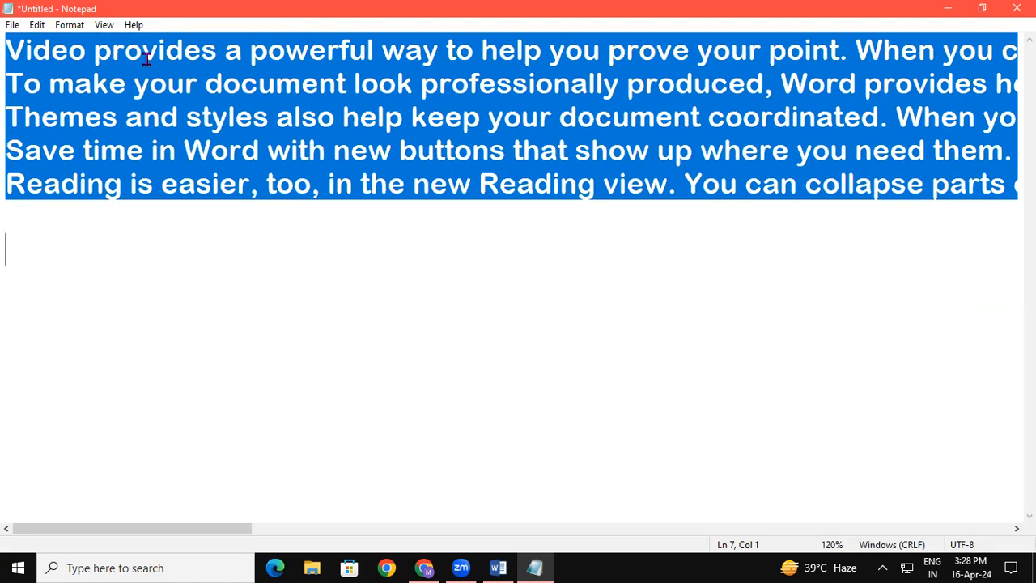
{"action": "key", "text": "ctrl+plus"}
{"action": "left_click", "coordinate": [116, 166]}
{"action": "left_click", "coordinate": [12, 48]}
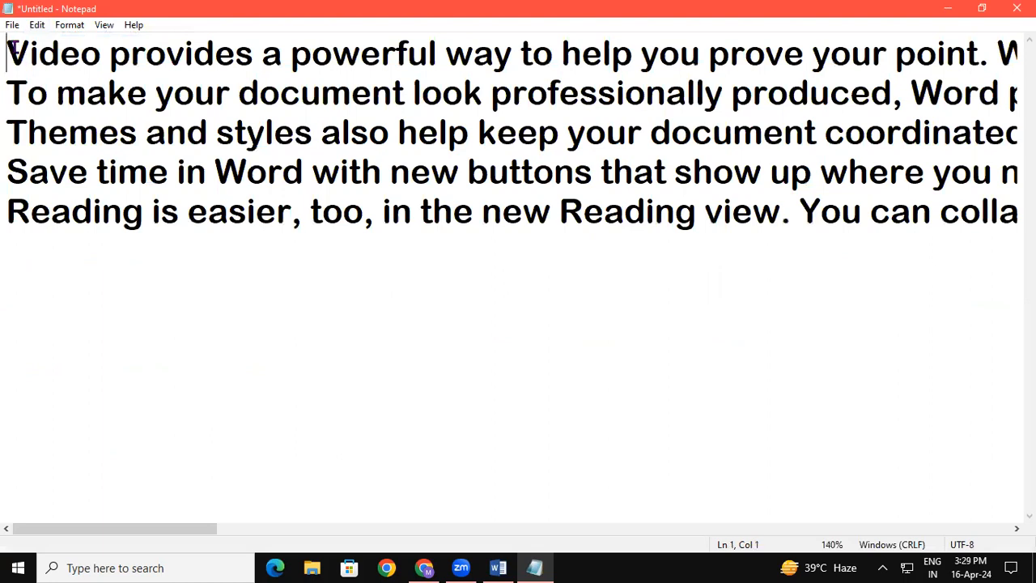
Use Go To to move the cursor from the first line to line number 4.
{"action": "left_click", "coordinate": [47, 26]}
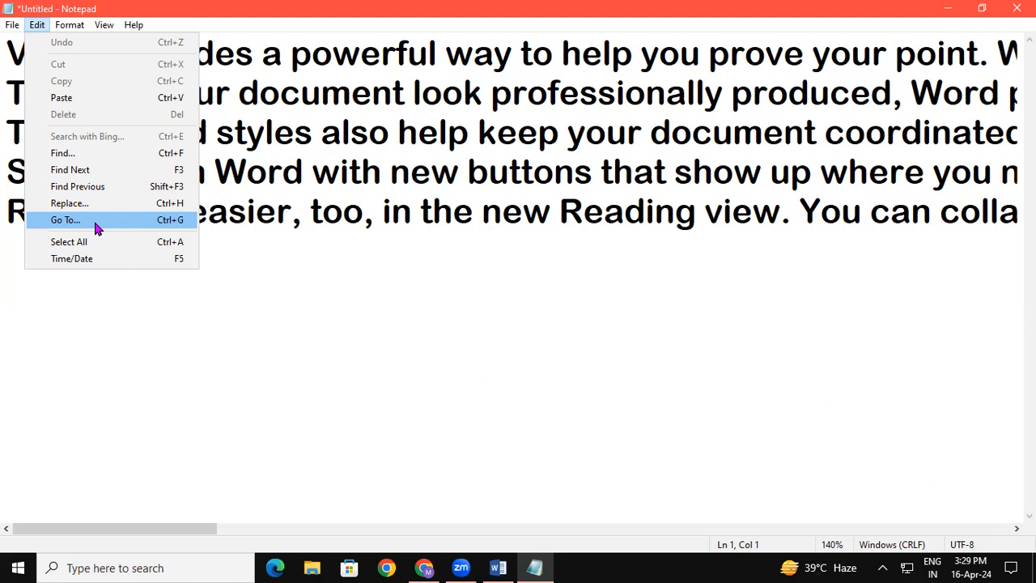
{"action": "left_click", "coordinate": [403, 95]}
{"action": "left_click", "coordinate": [10, 50]}
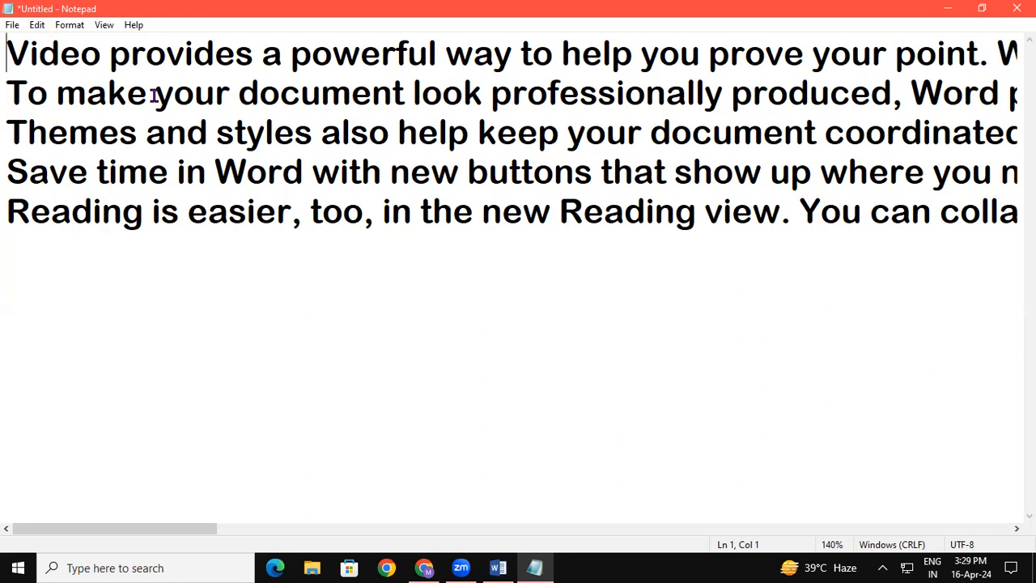
{"action": "key", "text": "ctrl+g"}
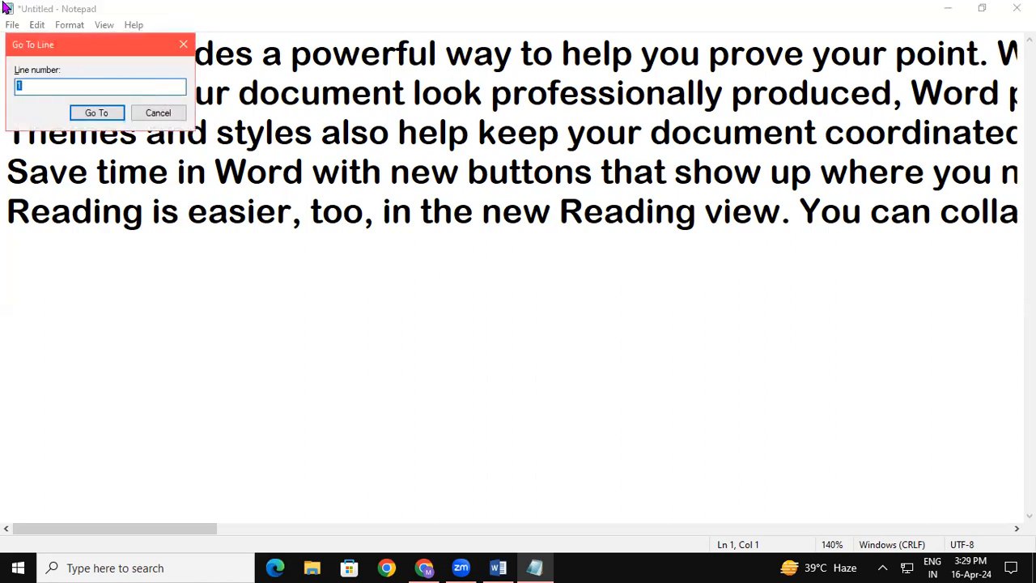
{"action": "left_click_drag", "start_coordinate": [100, 50], "coordinate": [290, 329]}
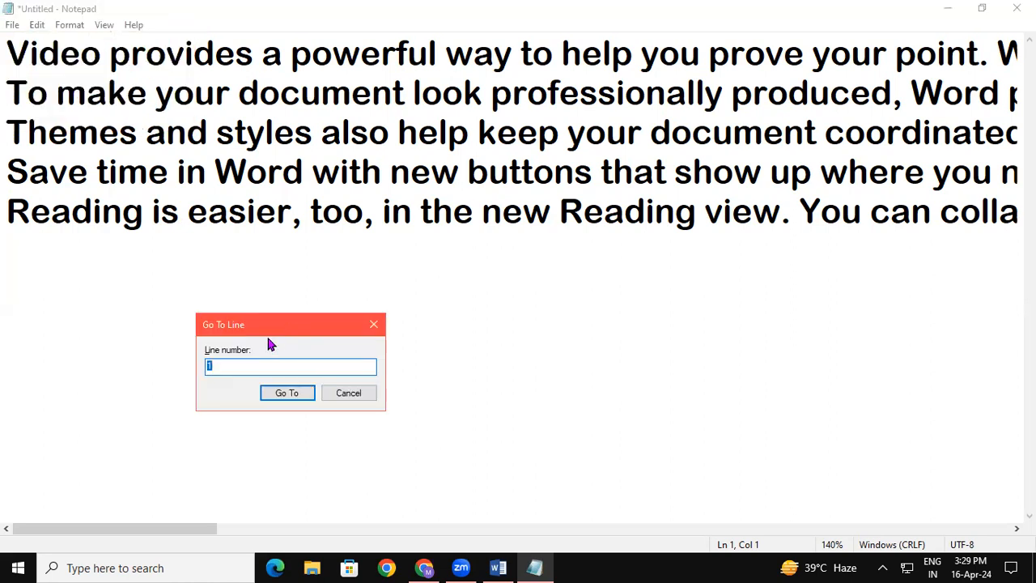
{"action": "type", "text": "4"}
{"action": "left_click", "coordinate": [286, 393]}
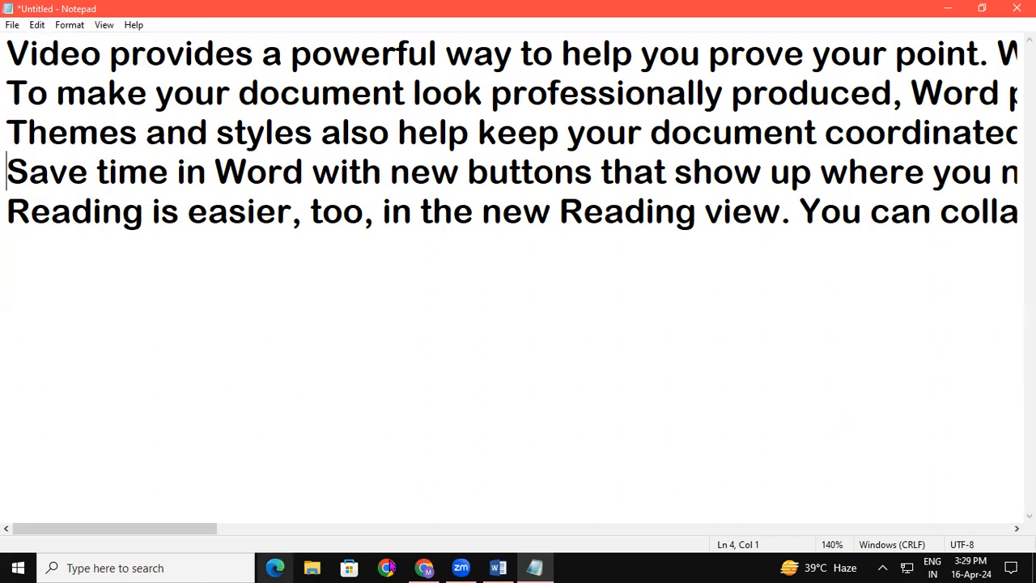
Turn on Word Wrap and look through the wrapped paragraphs from beginning to end.
{"action": "left_click_drag", "start_coordinate": [121, 531], "coordinate": [37, 501]}
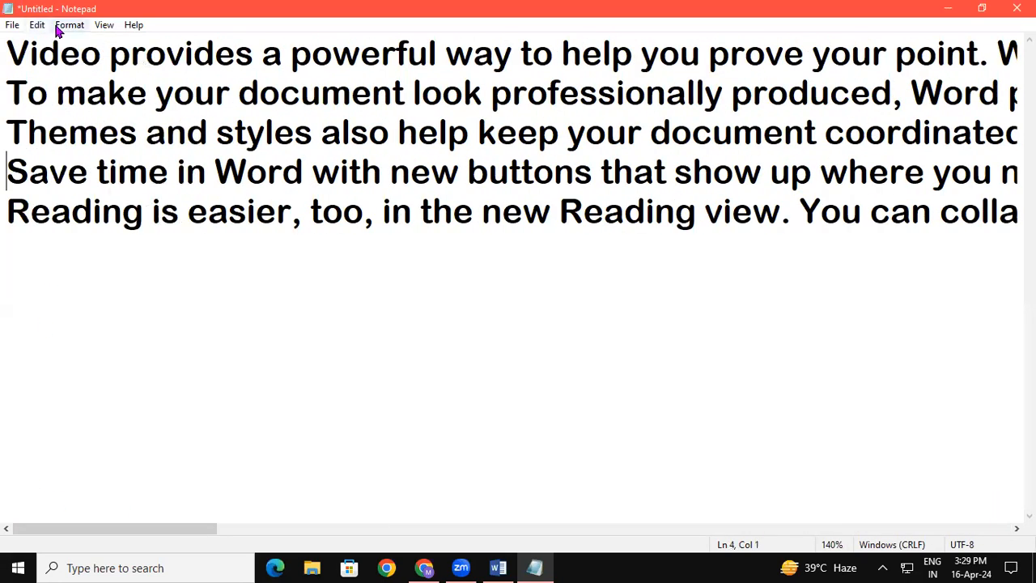
{"action": "left_click", "coordinate": [60, 27]}
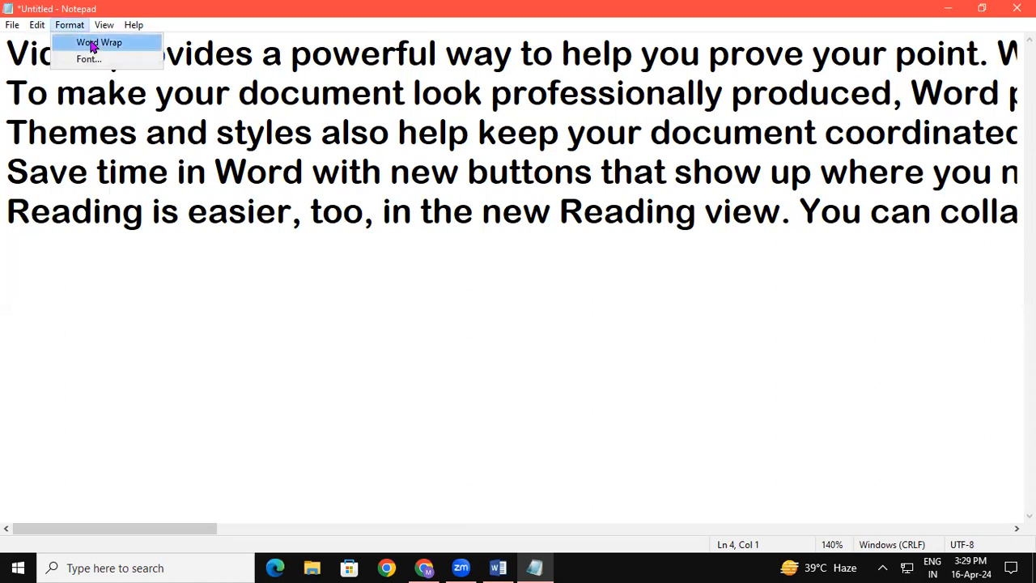
{"action": "left_click", "coordinate": [89, 43]}
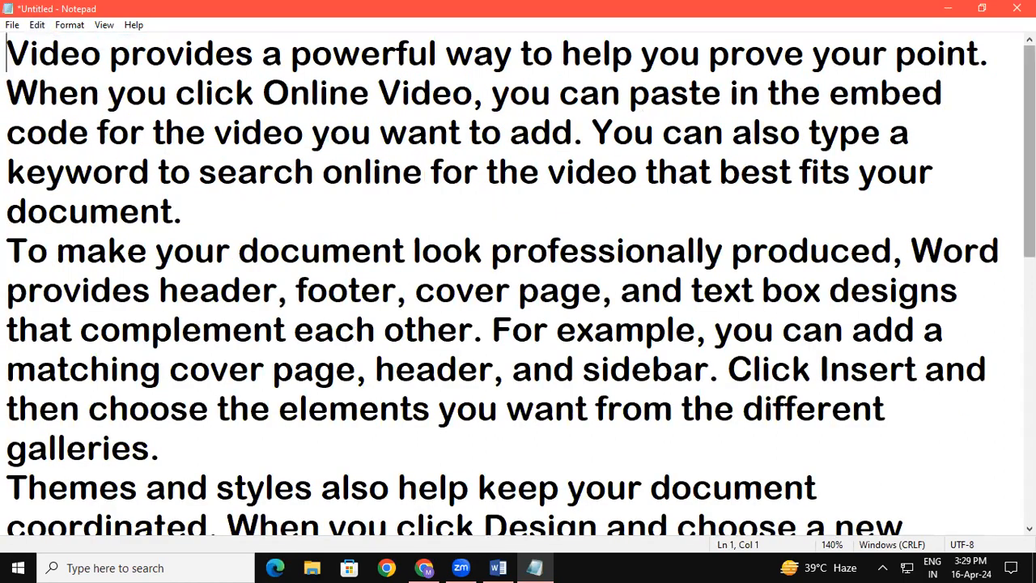
{"action": "scroll", "coordinate": [518, 288], "scroll_direction": "down", "scroll_amount": 5}
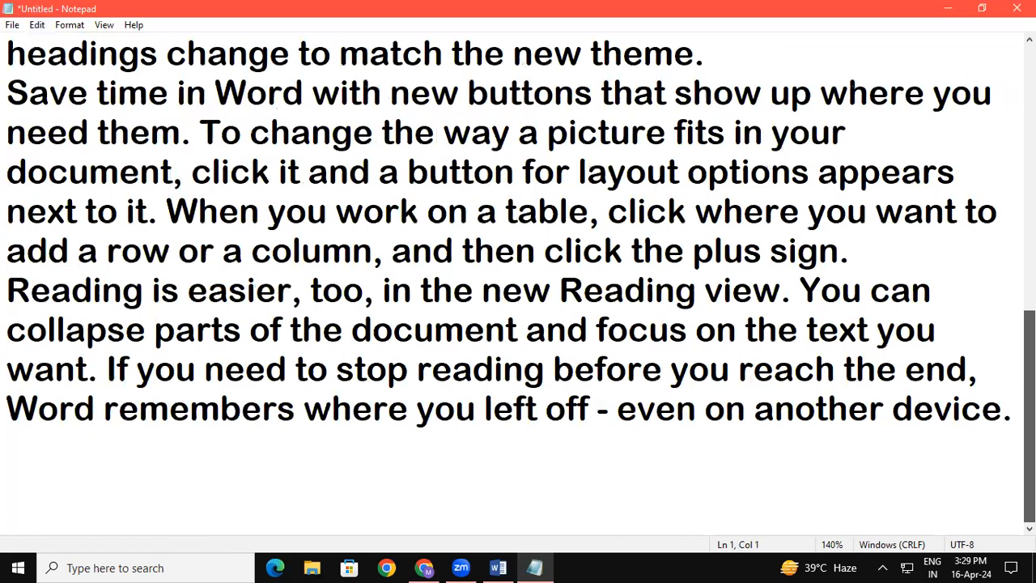
{"action": "scroll", "coordinate": [458, 354], "scroll_direction": "up", "scroll_amount": 5}
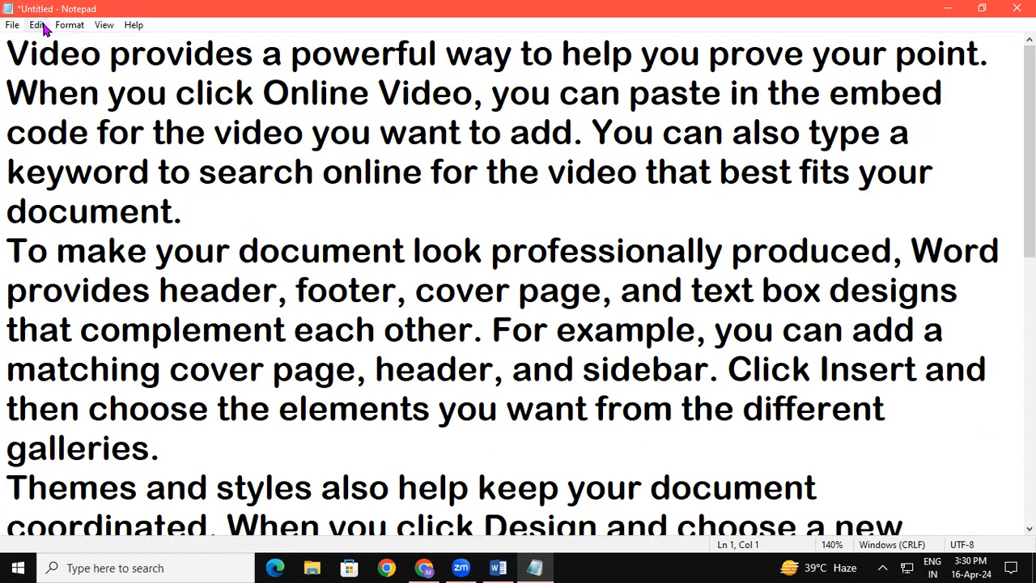
Turn Word Wrap off again and look along the unwrapped lines.
{"action": "left_click", "coordinate": [70, 25]}
{"action": "left_click", "coordinate": [88, 42]}
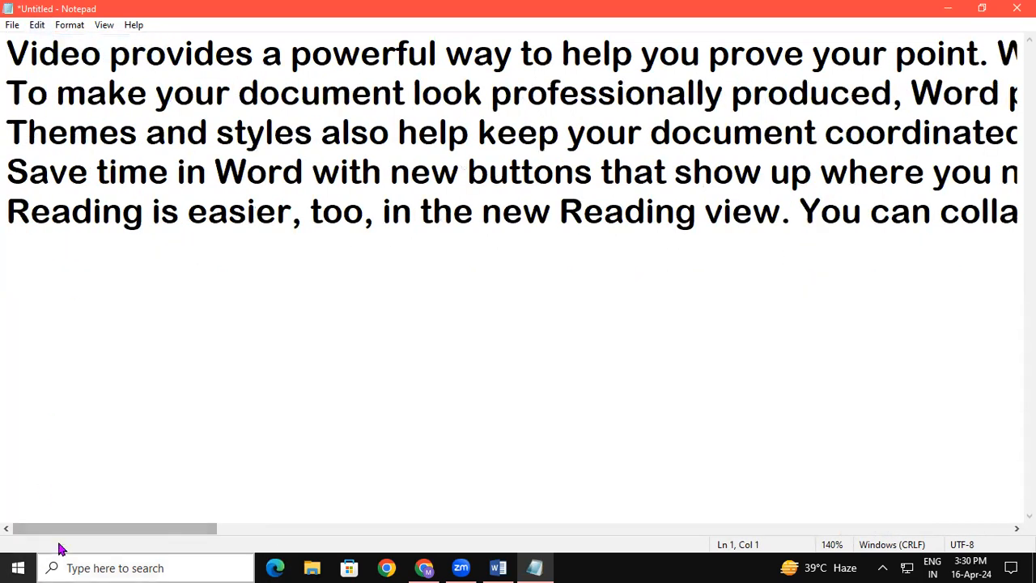
{"action": "left_click_drag", "start_coordinate": [64, 528], "coordinate": [760, 3]}
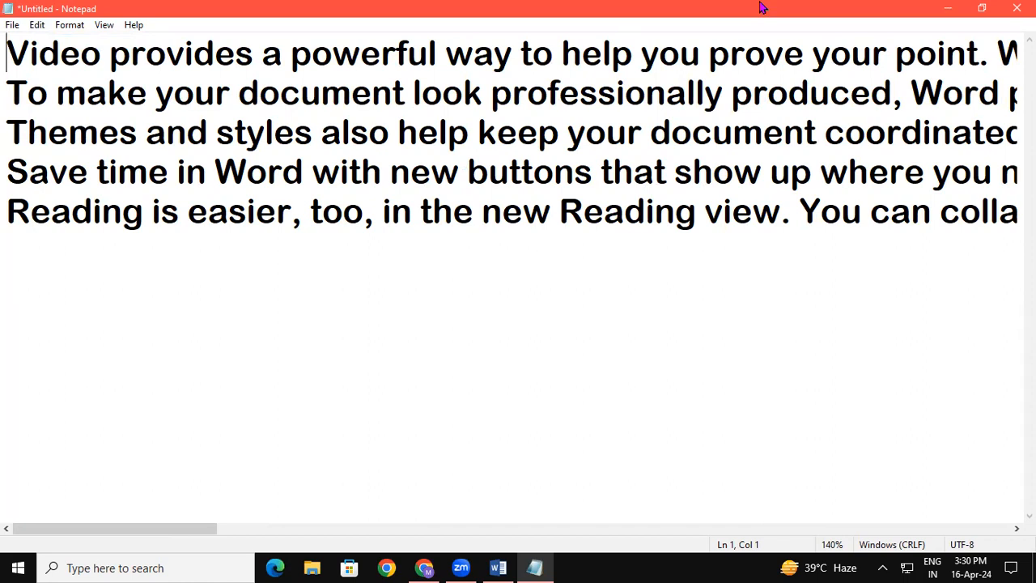
Select all the text in the note and clear the selection again.
{"action": "left_click", "coordinate": [38, 26]}
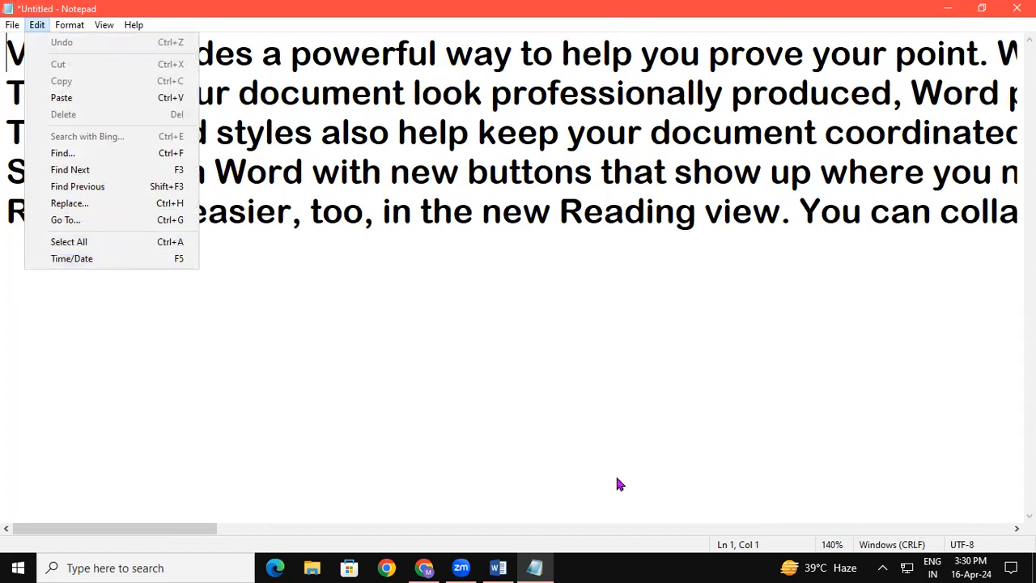
{"action": "left_click", "coordinate": [791, 268]}
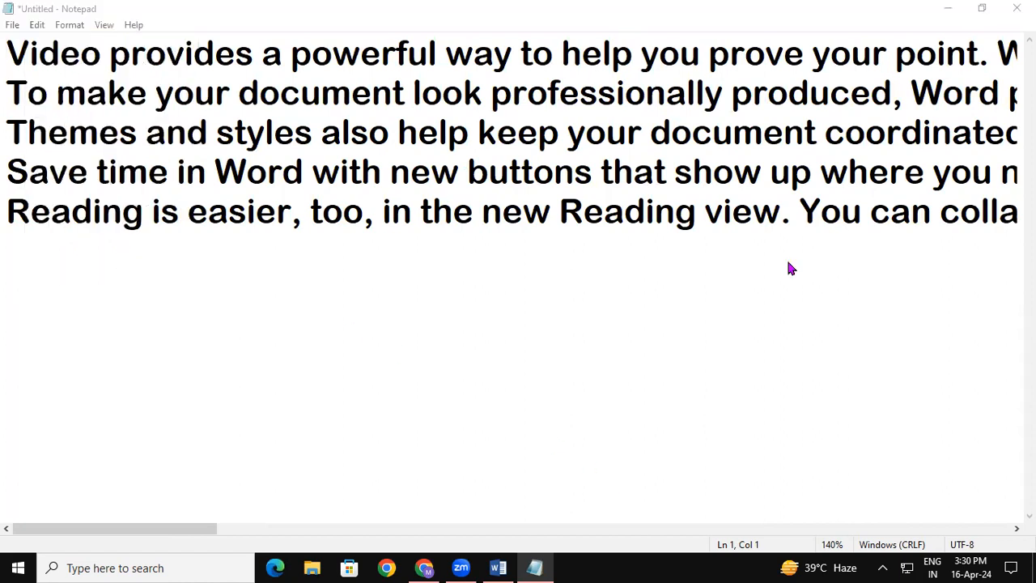
{"action": "left_click", "coordinate": [68, 113]}
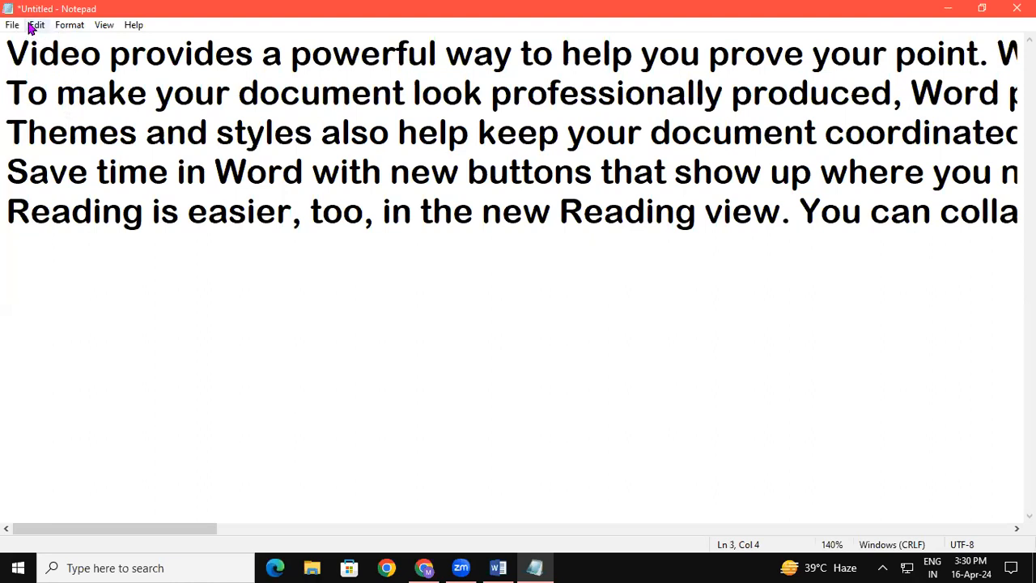
{"action": "left_click", "coordinate": [33, 25]}
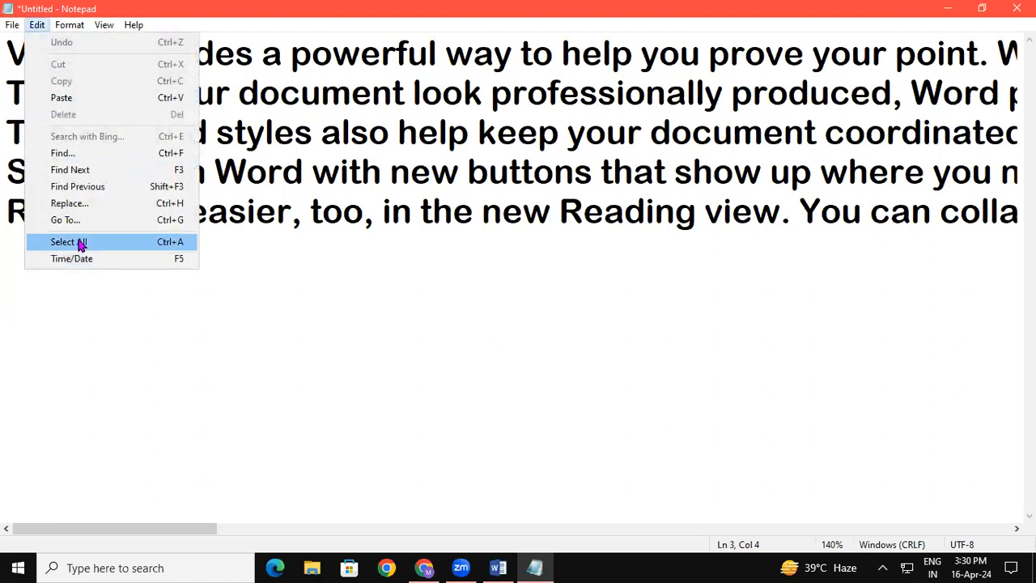
{"action": "left_click", "coordinate": [466, 279]}
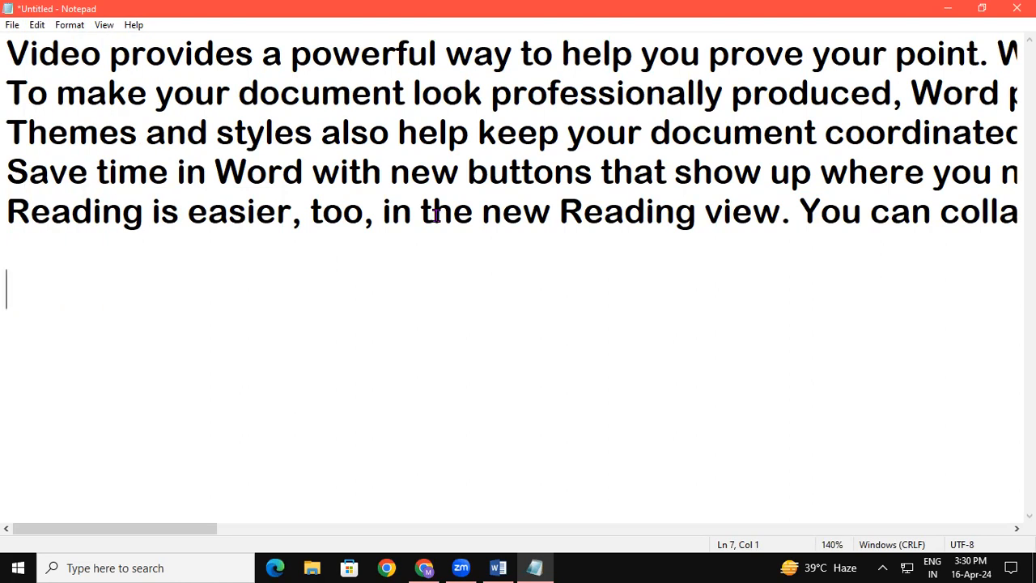
{"action": "key", "text": "ctrl+a"}
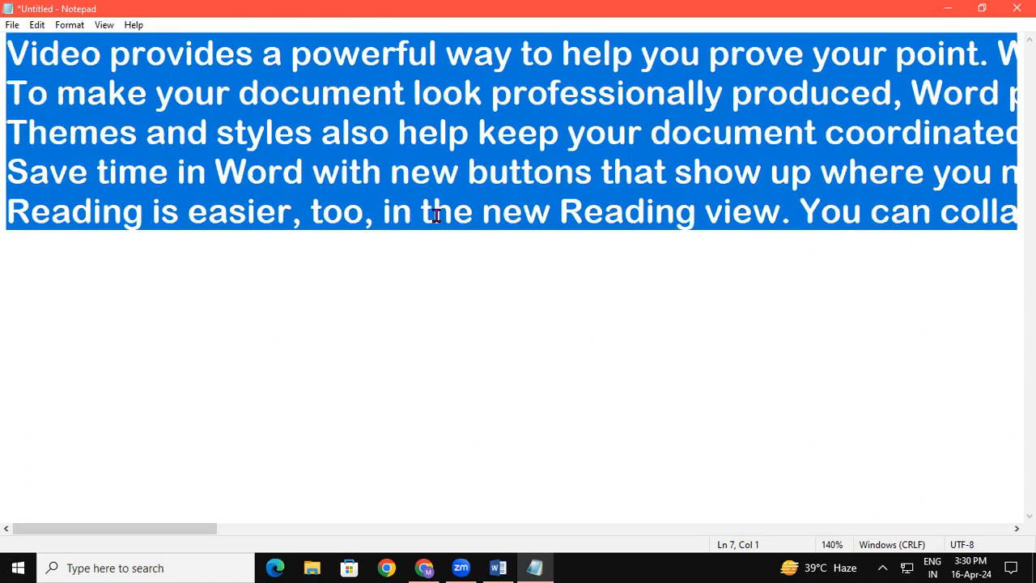
{"action": "left_click", "coordinate": [430, 215]}
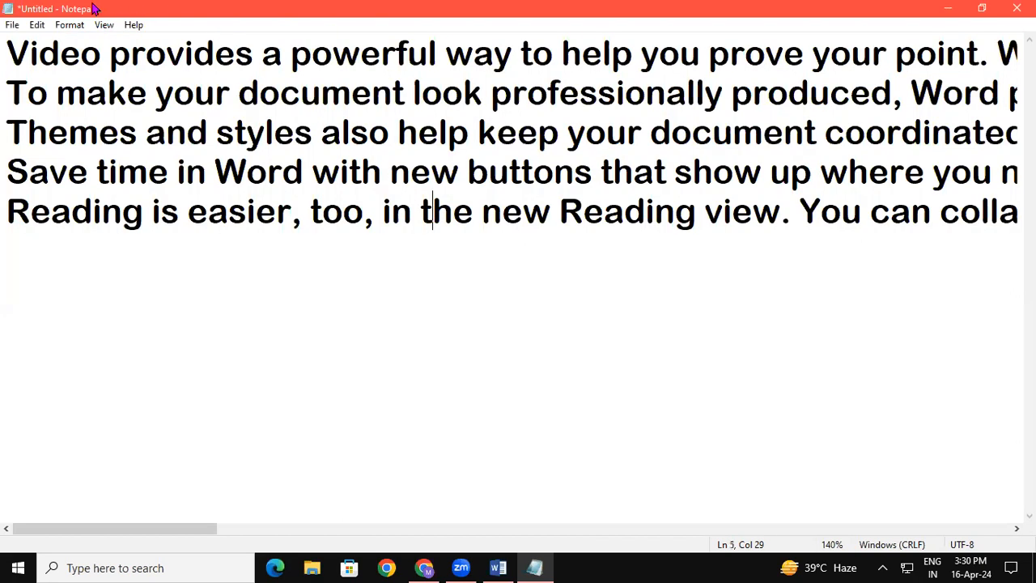
Review the file and editing commands and place the cursor on the empty line below the last paragraph.
{"action": "left_click", "coordinate": [39, 34]}
{"action": "left_click", "coordinate": [39, 25]}
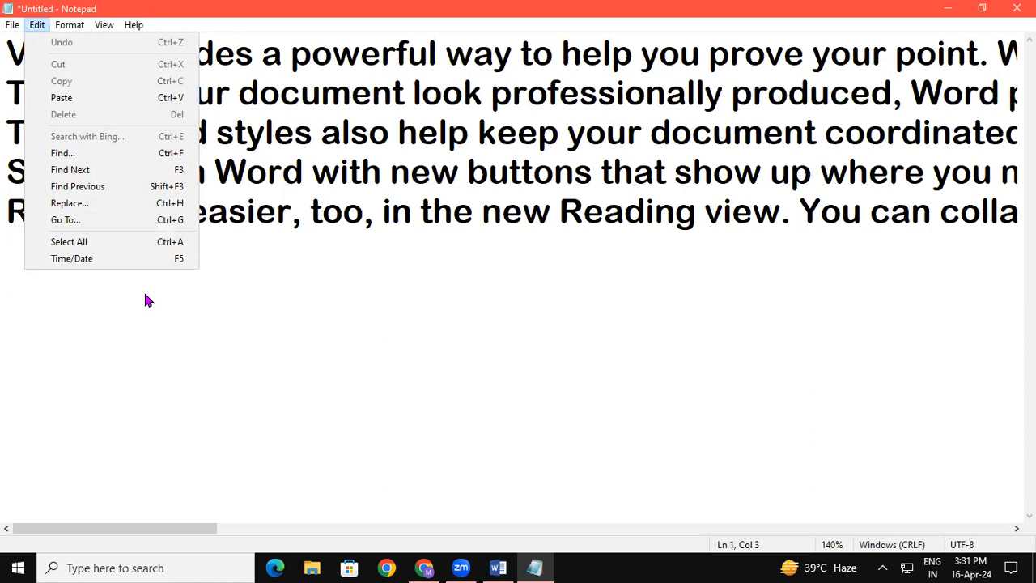
{"action": "key", "text": "Left"}
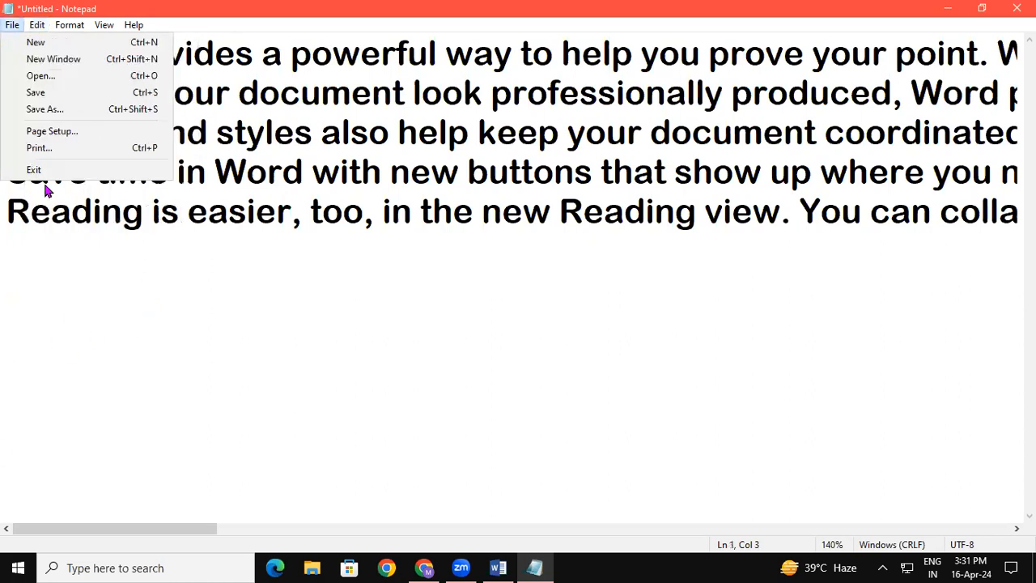
{"action": "mouse_move", "coordinate": [42, 26]}
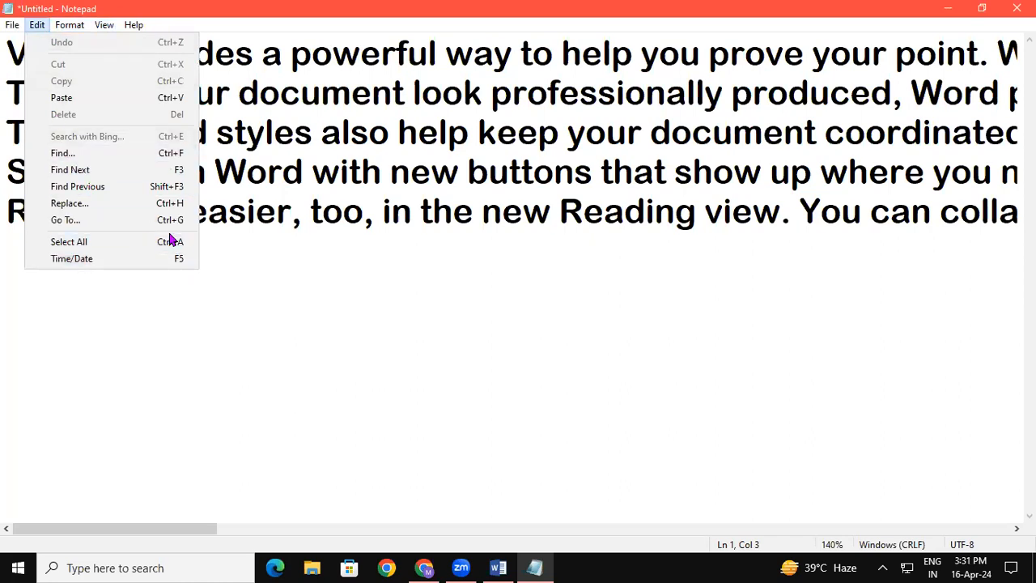
{"action": "left_click", "coordinate": [370, 239]}
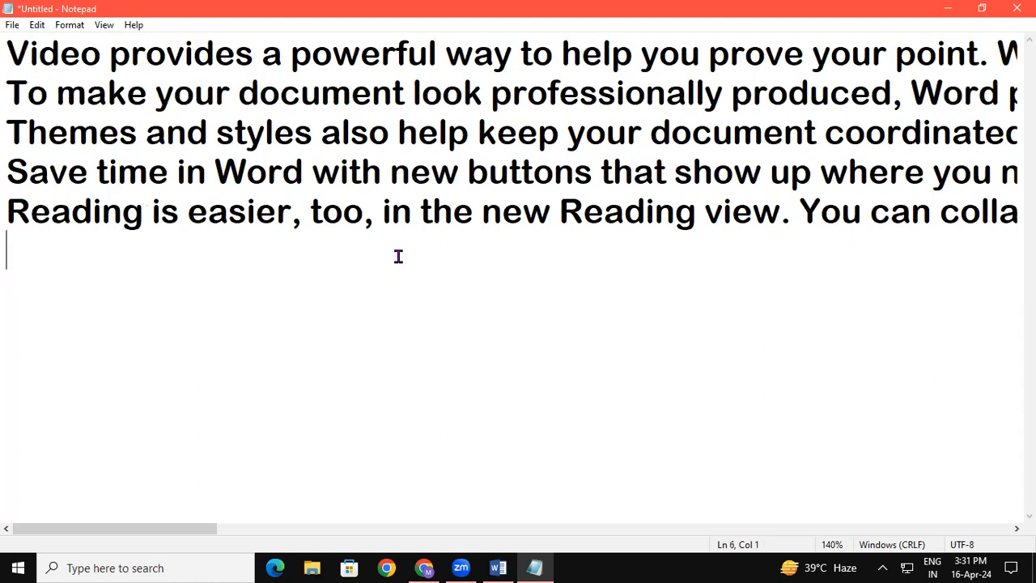
Search Windows for Control Panel and open it.
{"action": "left_click", "coordinate": [96, 569]}
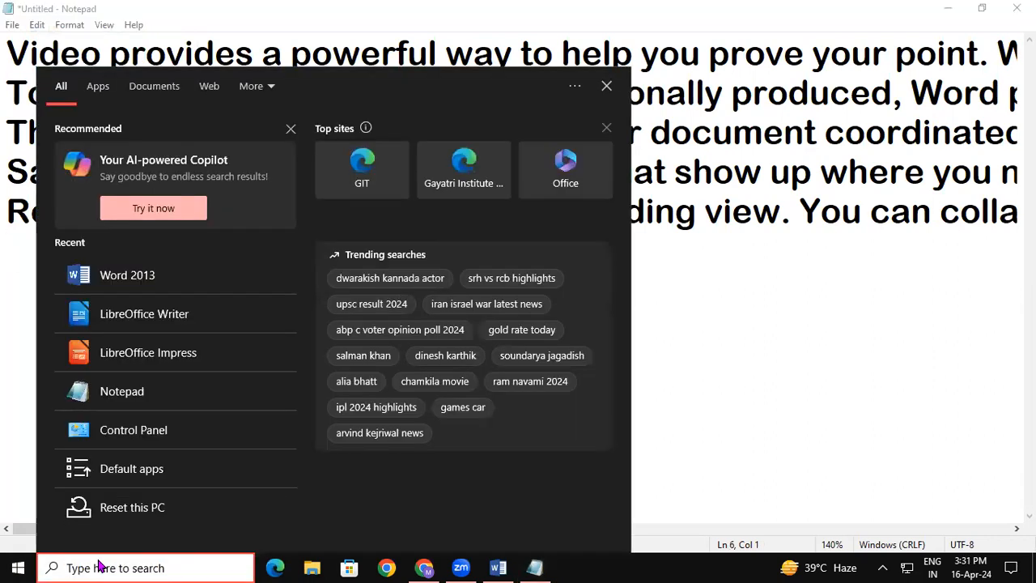
{"action": "type", "text": "CONTROL"}
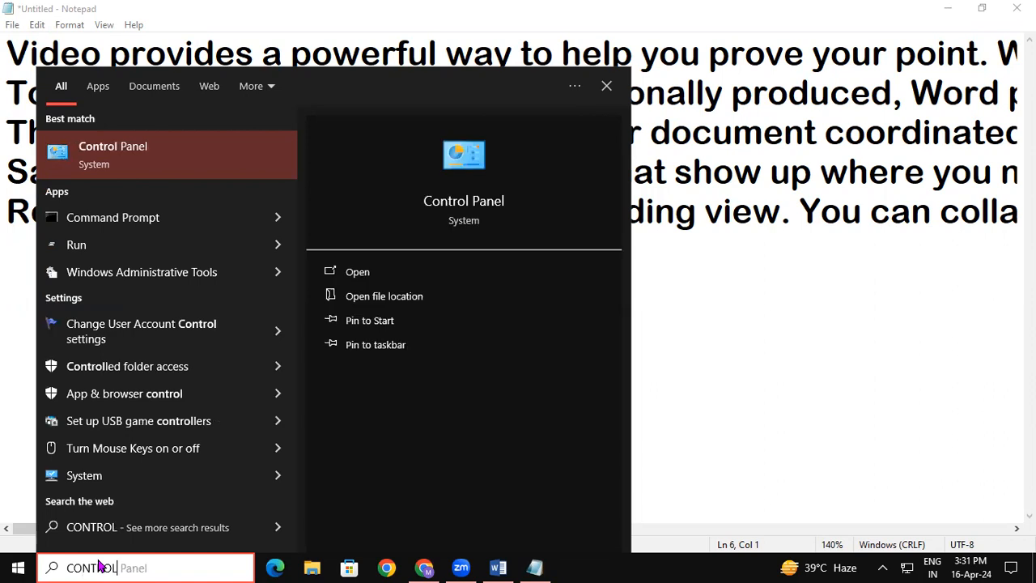
{"action": "key", "text": "Escape"}
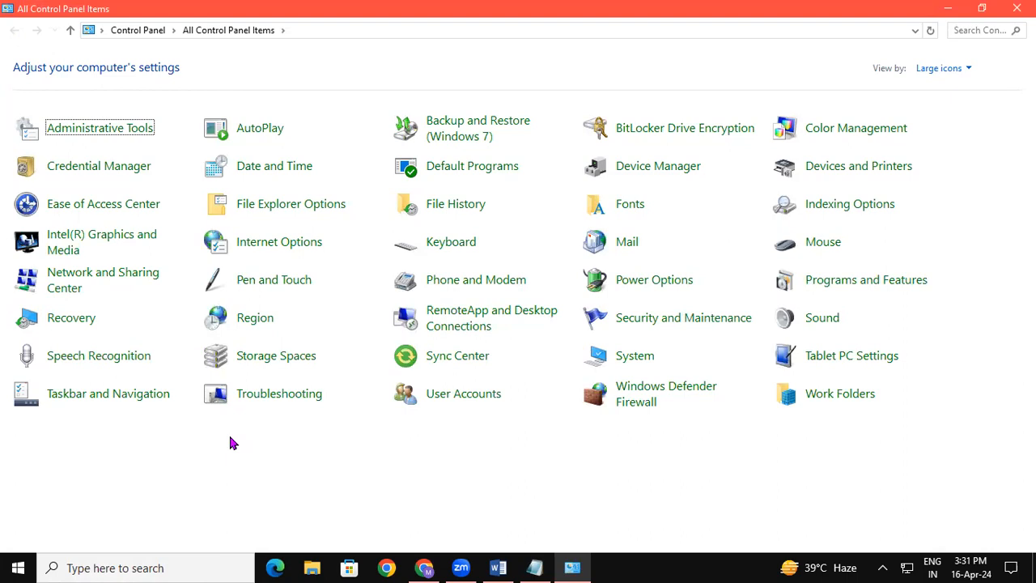
Look at the system's date and time settings and close them without changing anything.
{"action": "left_click", "coordinate": [295, 174]}
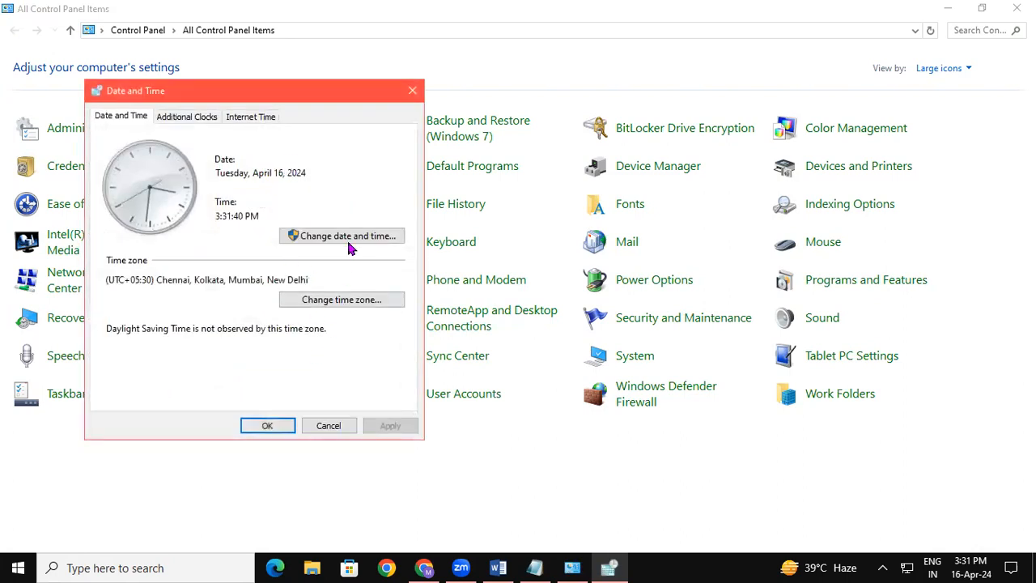
{"action": "left_click", "coordinate": [352, 238]}
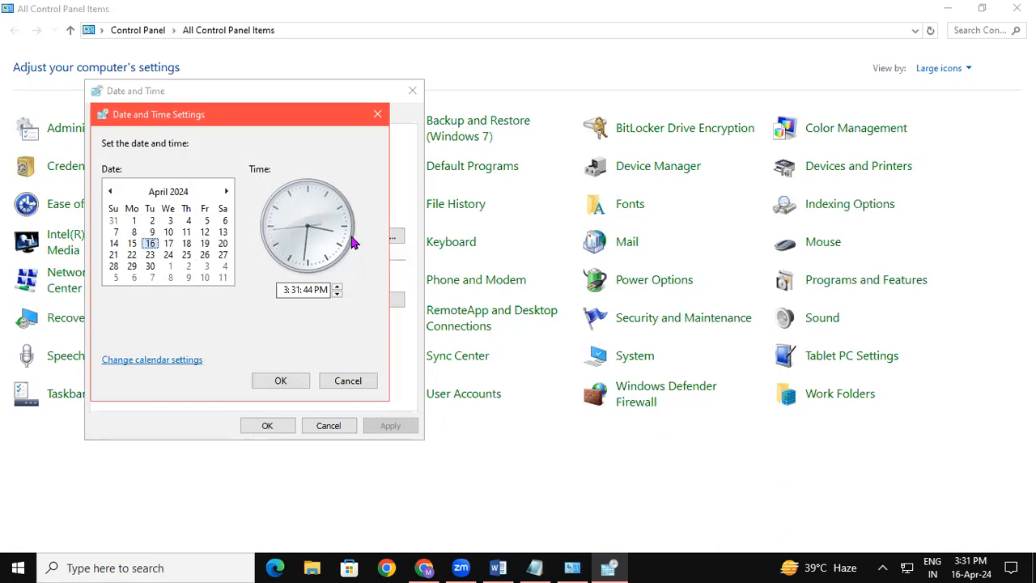
{"action": "left_click", "coordinate": [377, 114]}
{"action": "left_click", "coordinate": [412, 93]}
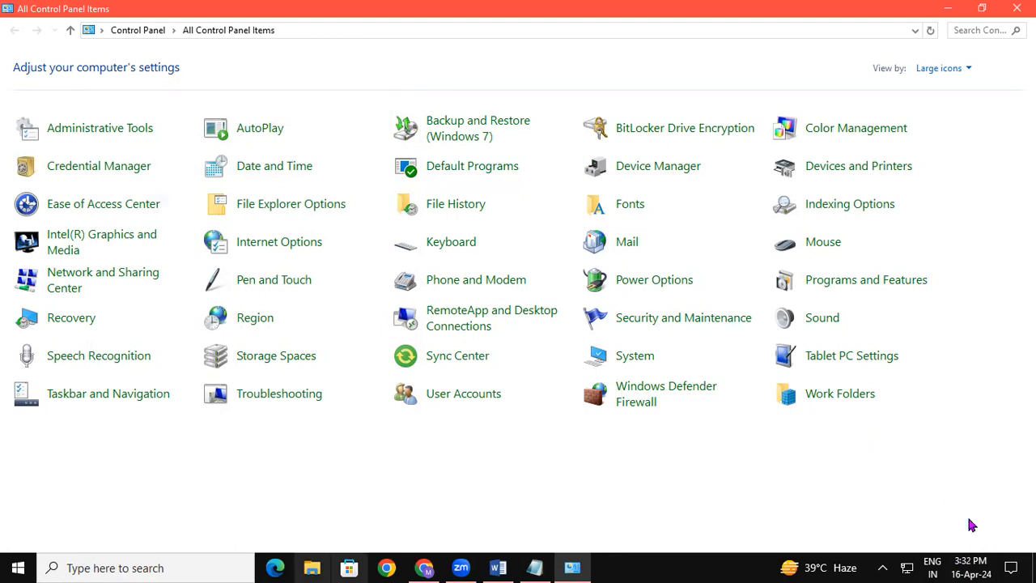
Set the system's short date format to yyyy-MM-dd in the calendar settings of Date and Time.
{"action": "left_click", "coordinate": [296, 166]}
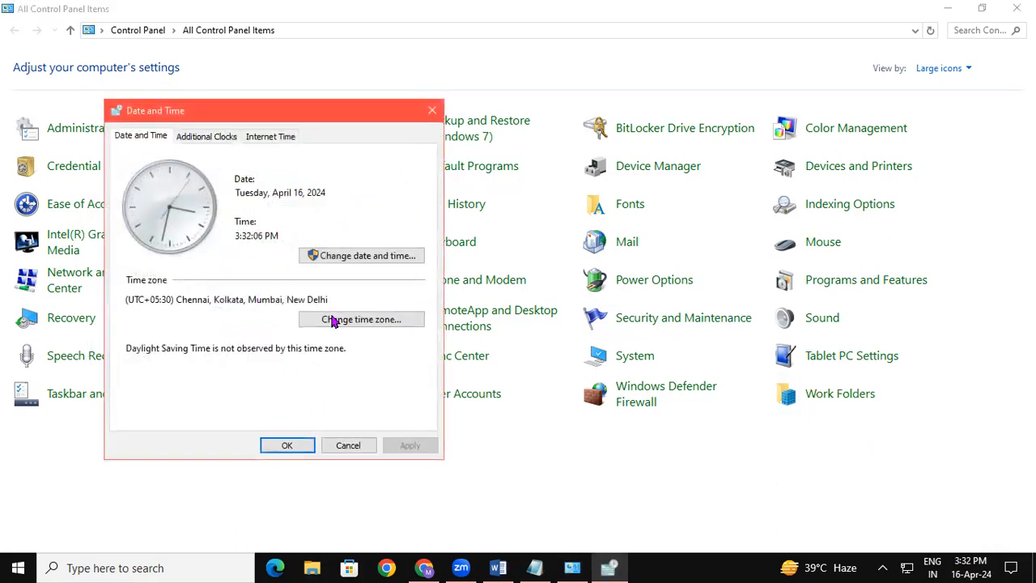
{"action": "left_click", "coordinate": [382, 257]}
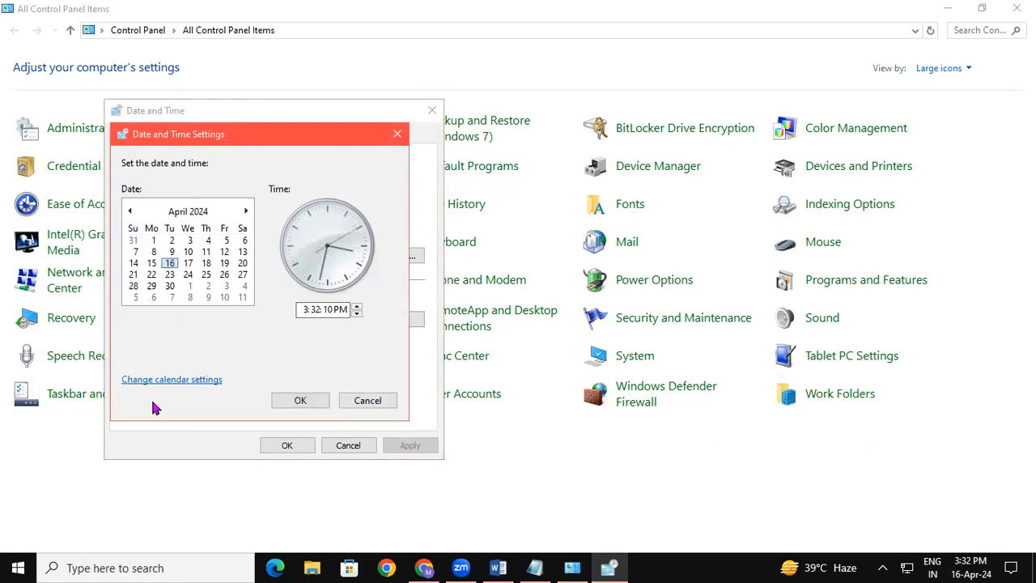
{"action": "left_click", "coordinate": [173, 380]}
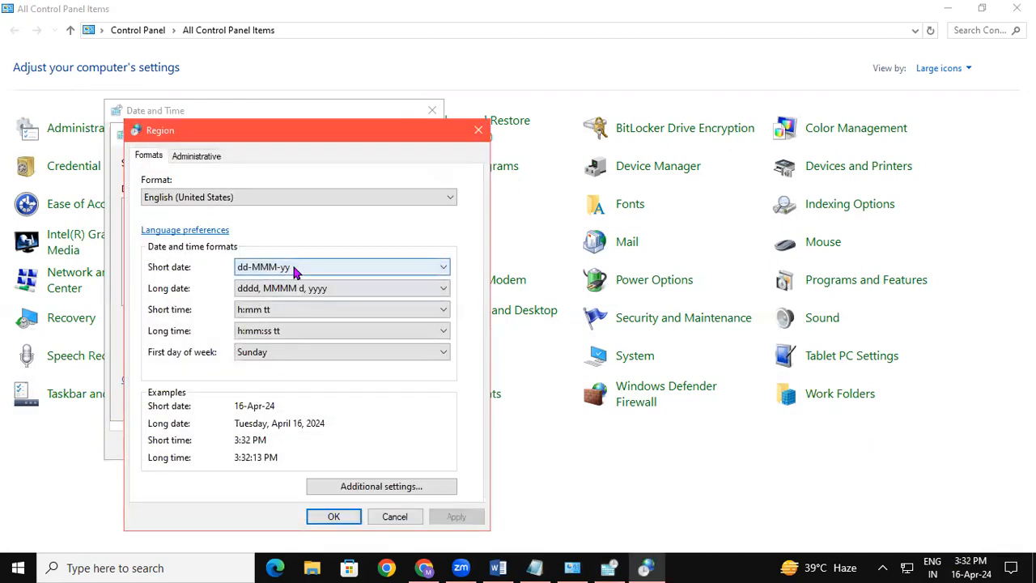
{"action": "left_click", "coordinate": [295, 270]}
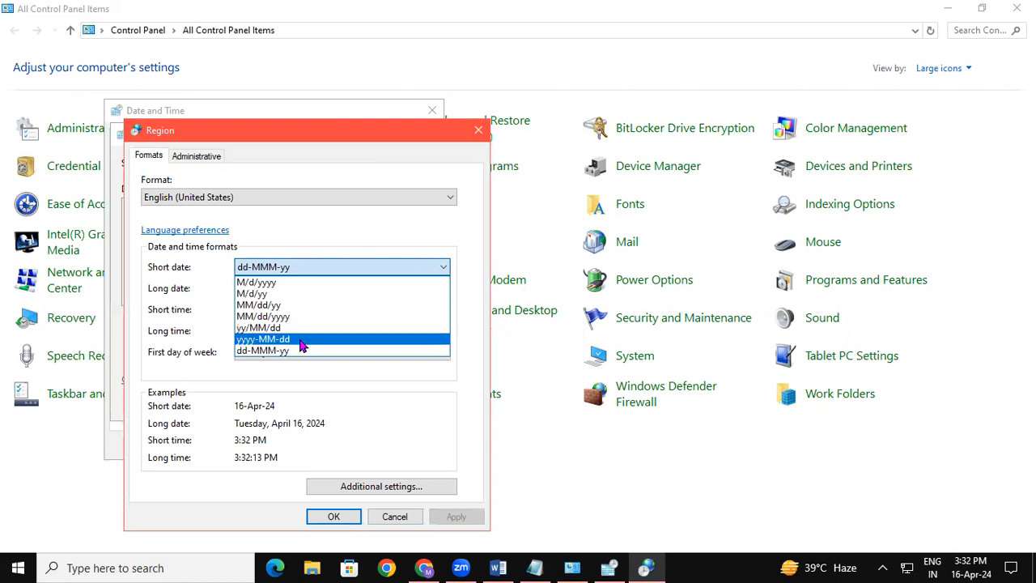
{"action": "left_click", "coordinate": [301, 340]}
{"action": "left_click_drag", "start_coordinate": [323, 123], "coordinate": [336, 24]}
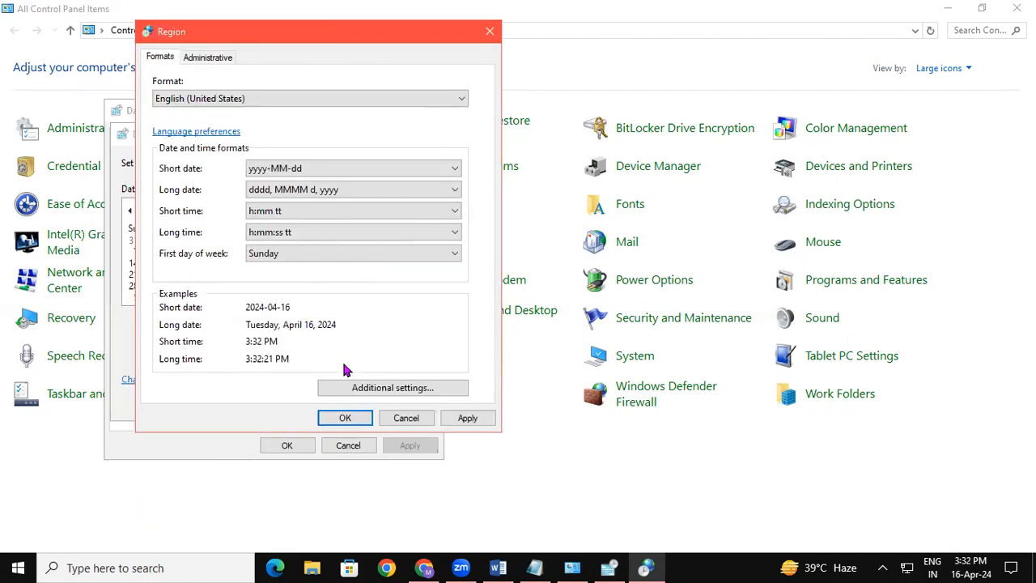
{"action": "left_click", "coordinate": [345, 422]}
{"action": "left_click", "coordinate": [277, 450]}
{"action": "left_click", "coordinate": [317, 400]}
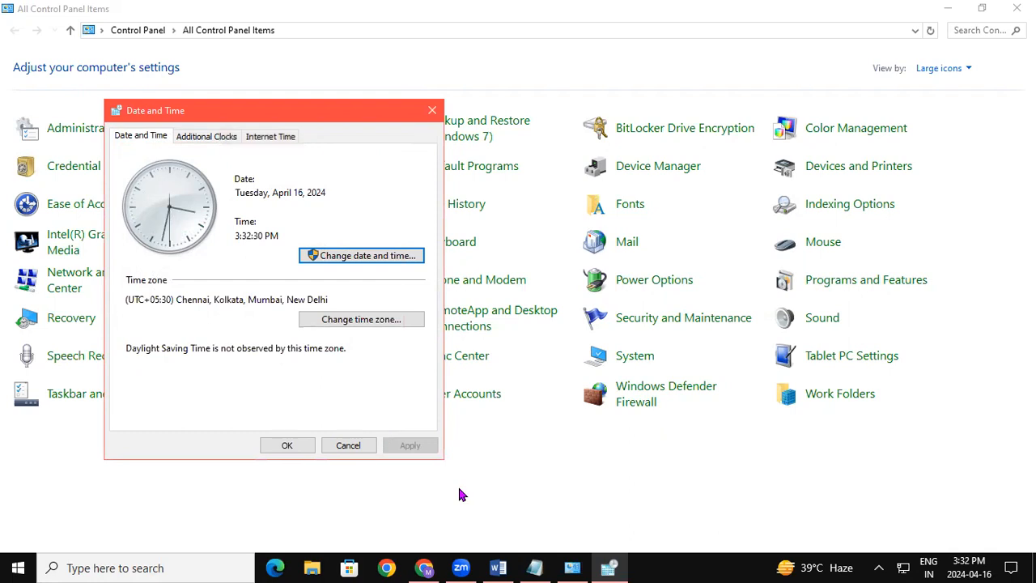
Set the system's short date format to dd-MMM-yy in the calendar settings and close Date and Time.
{"action": "mouse_move", "coordinate": [964, 568]}
{"action": "left_click", "coordinate": [408, 257]}
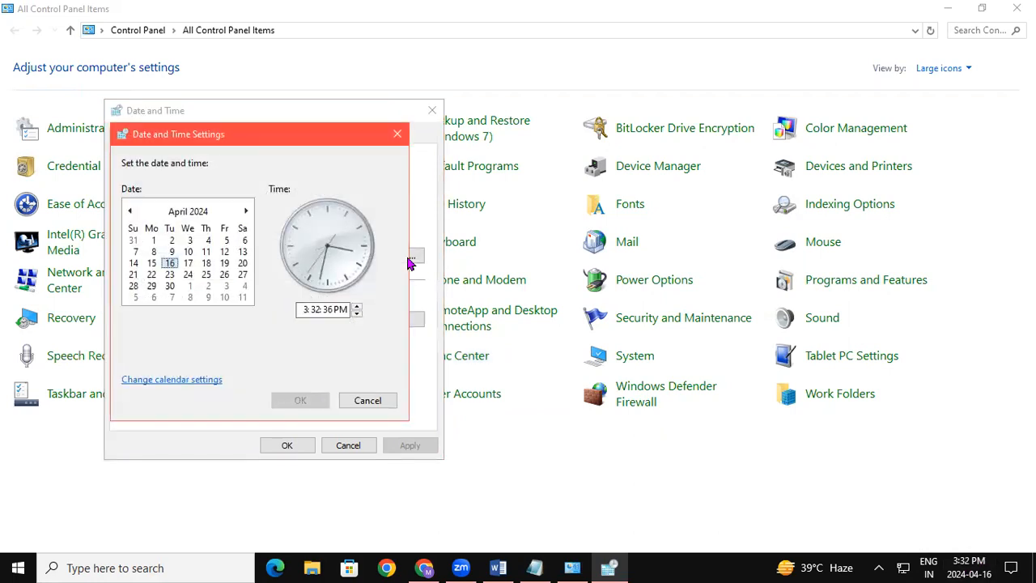
{"action": "left_click", "coordinate": [194, 382]}
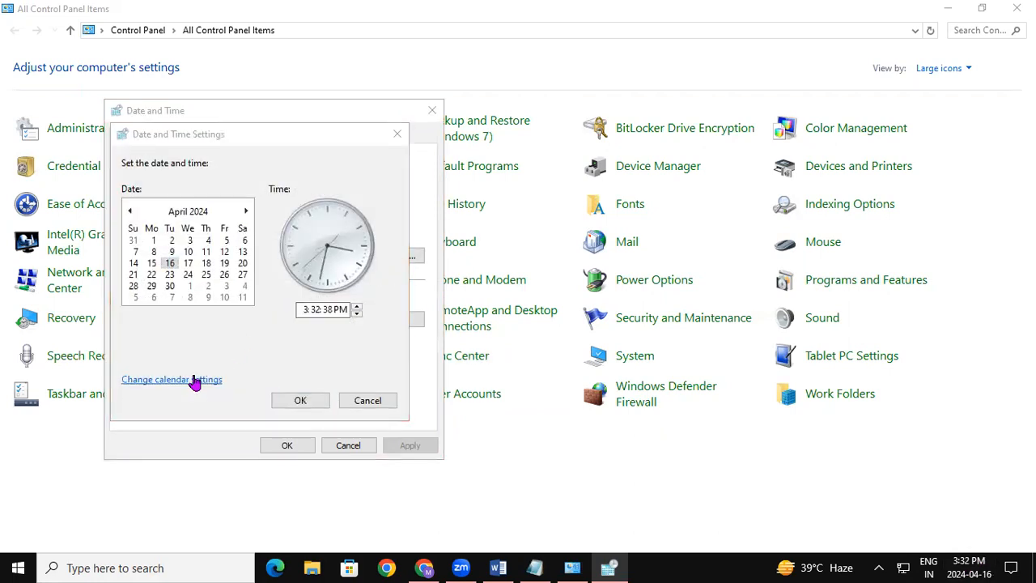
{"action": "left_click", "coordinate": [248, 170]}
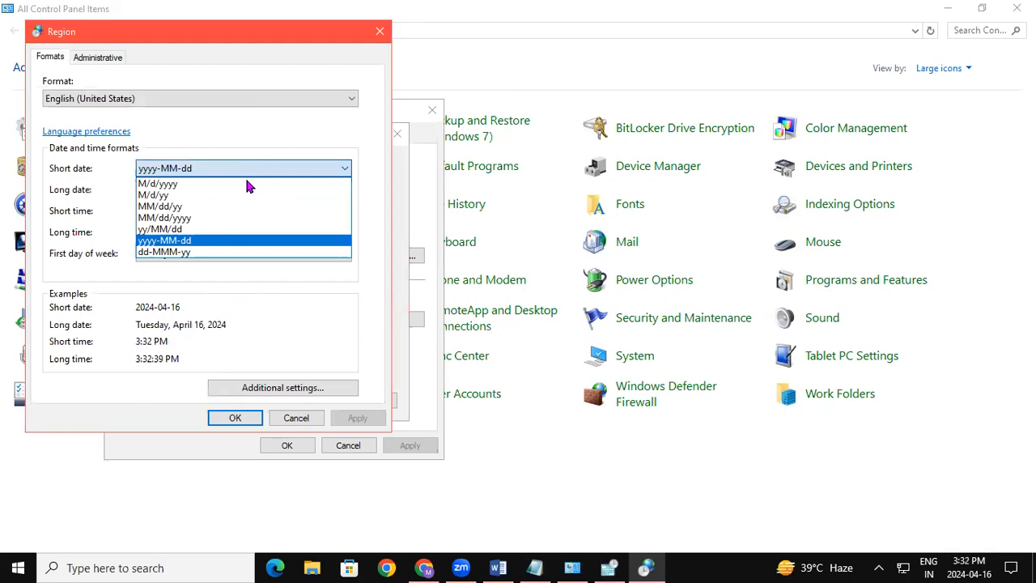
{"action": "left_click", "coordinate": [228, 252]}
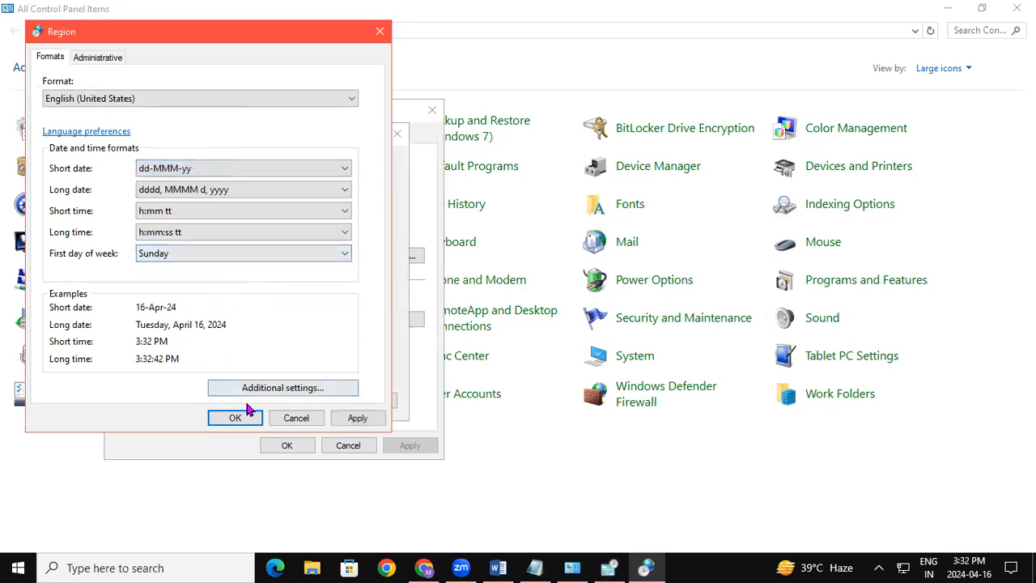
{"action": "left_click", "coordinate": [249, 422]}
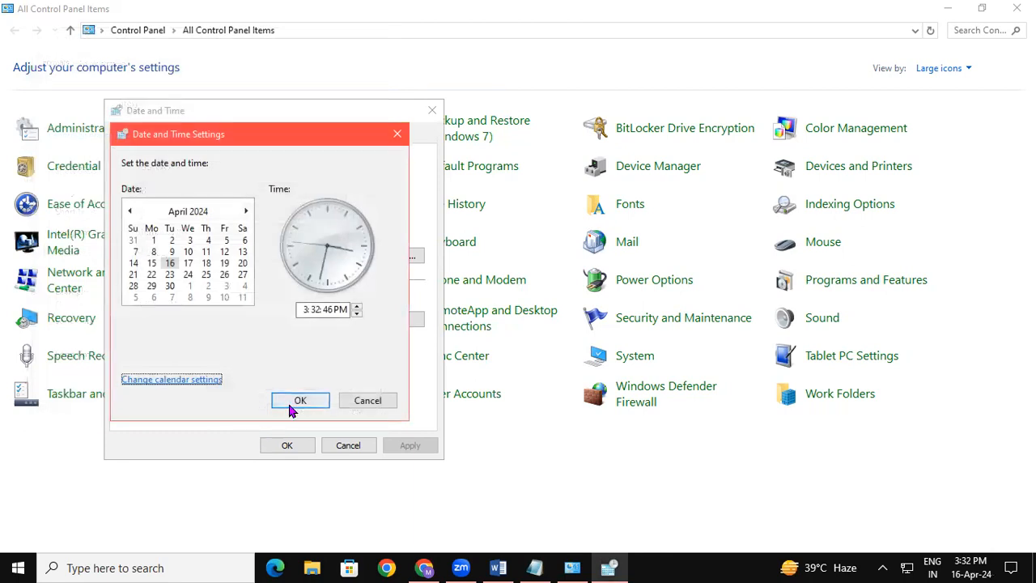
{"action": "left_click", "coordinate": [288, 401]}
{"action": "left_click", "coordinate": [290, 446]}
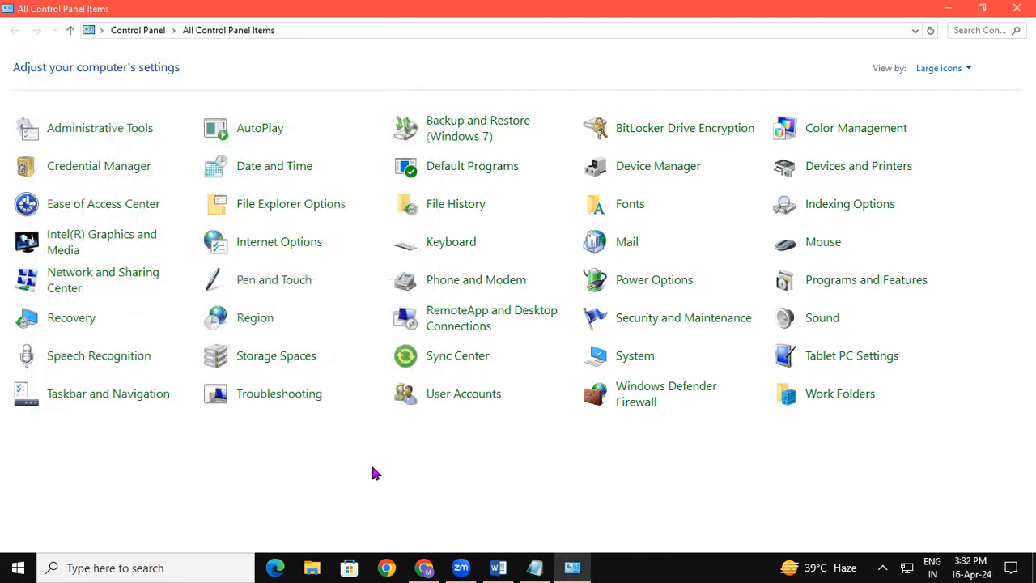
Switch to Notepad, insert the current time and date below the last paragraph, and start a new line after it.
{"action": "left_click", "coordinate": [538, 567]}
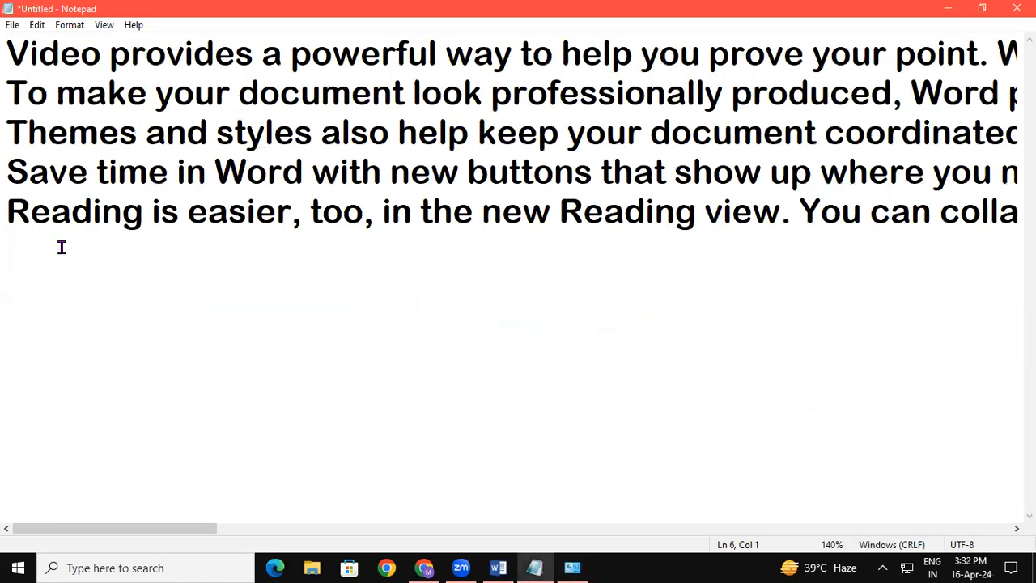
{"action": "key", "text": "F5"}
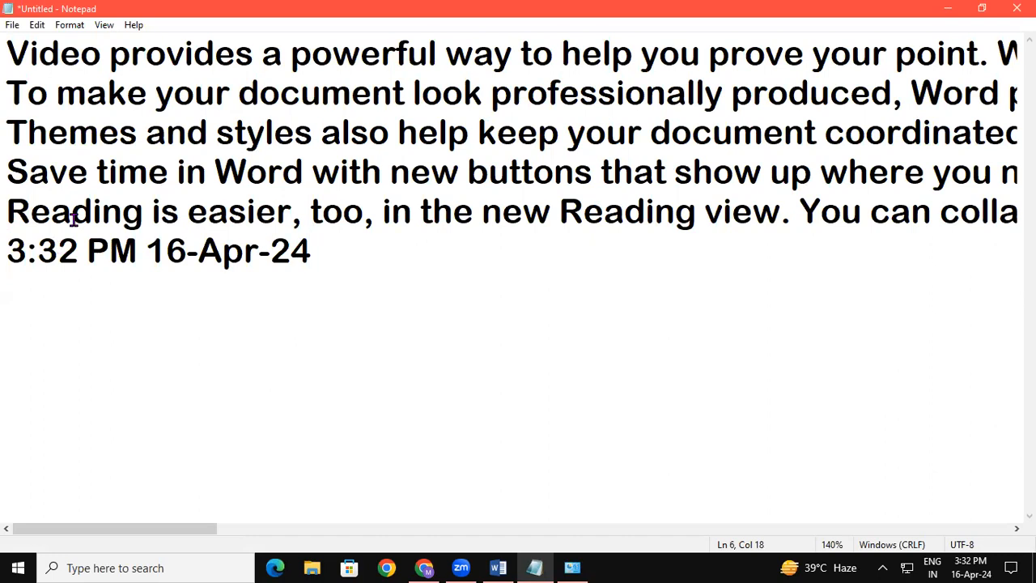
{"action": "left_click", "coordinate": [36, 26]}
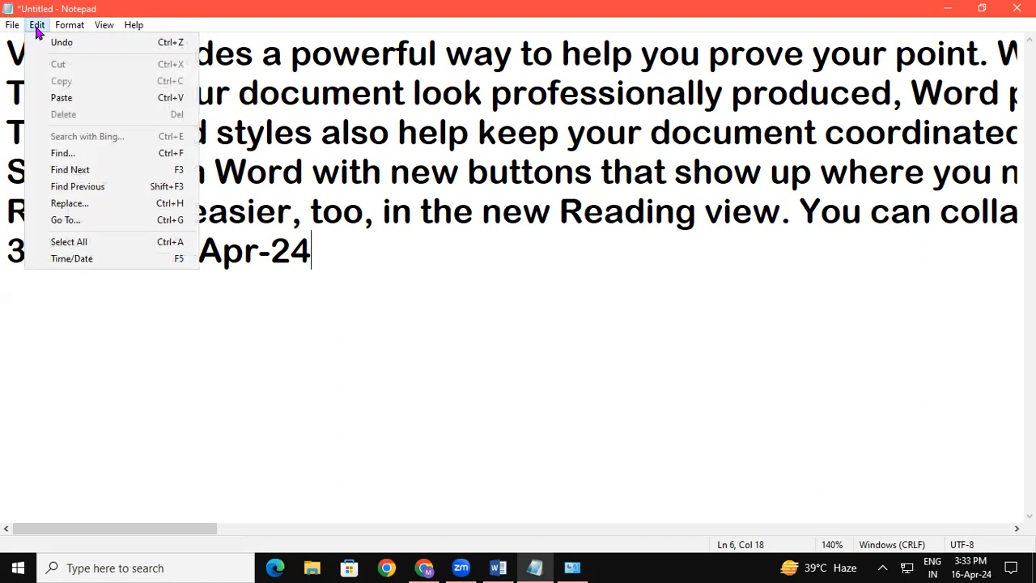
{"action": "left_click", "coordinate": [386, 271]}
{"action": "key", "text": "Return"}
Turn Word Wrap on, off and on again to compare both layouts, leaving the paragraphs wrapped.
{"action": "left_click", "coordinate": [80, 37]}
{"action": "left_click", "coordinate": [75, 25]}
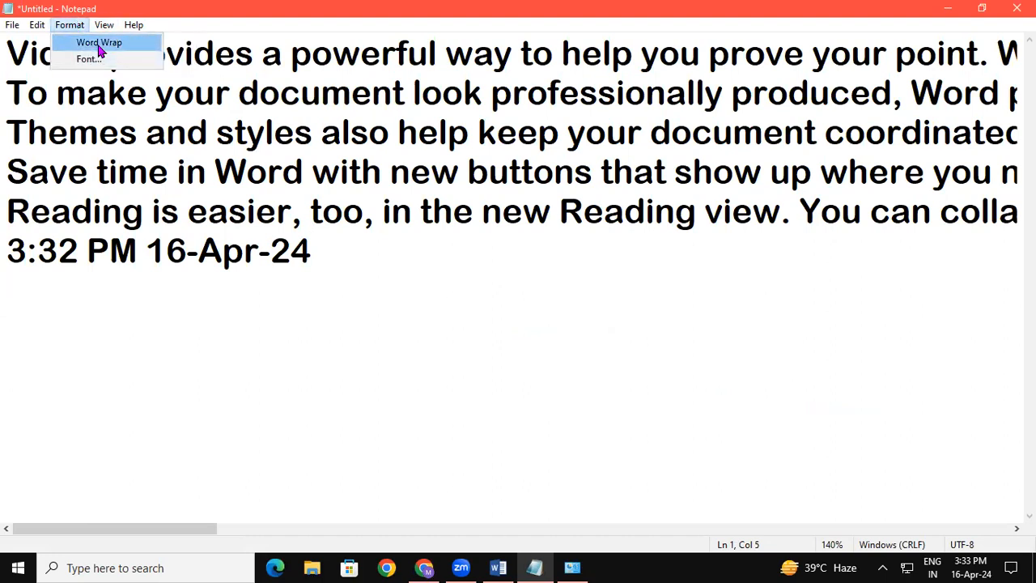
{"action": "left_click", "coordinate": [99, 43]}
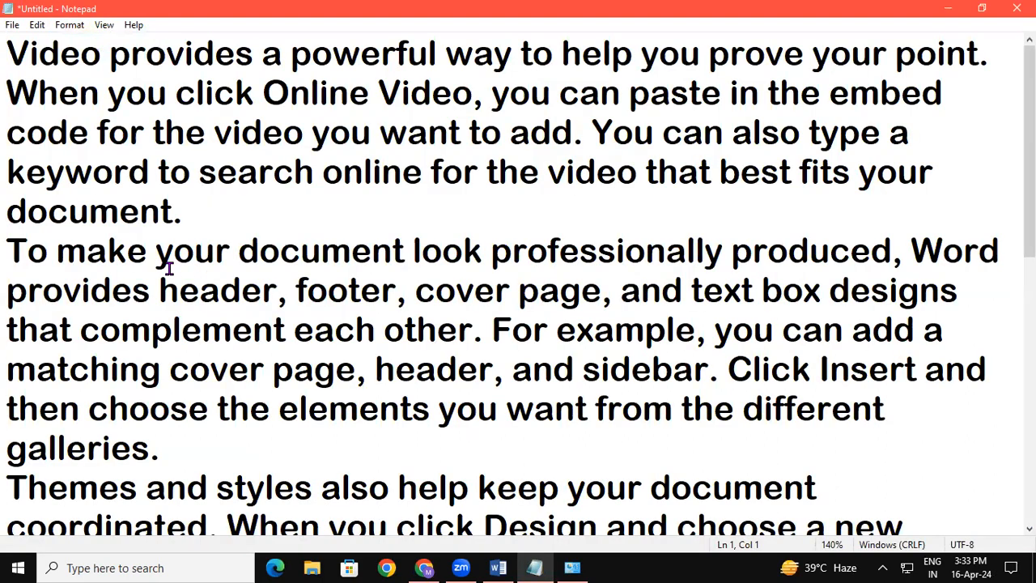
{"action": "left_click", "coordinate": [69, 24]}
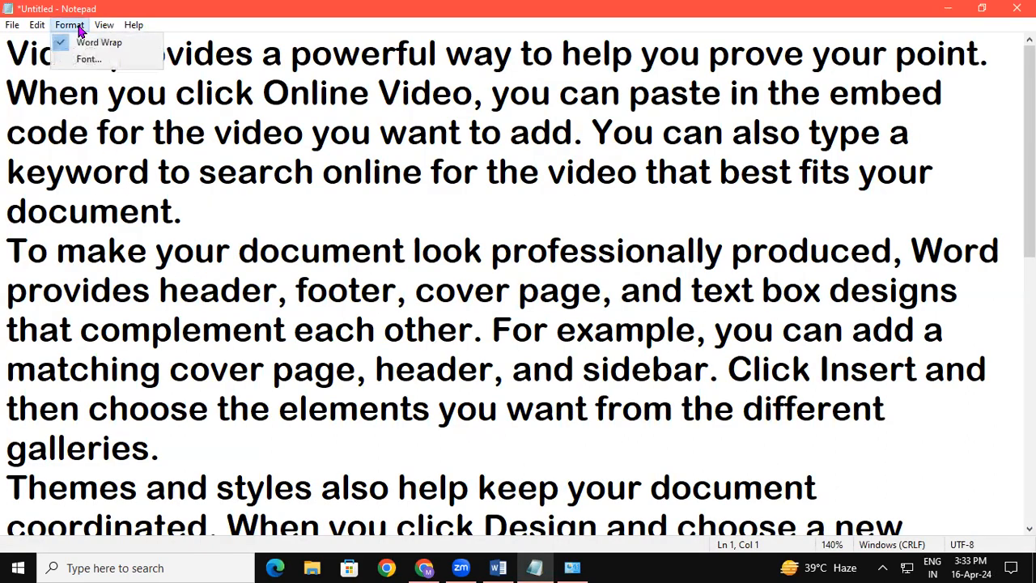
{"action": "left_click", "coordinate": [85, 42]}
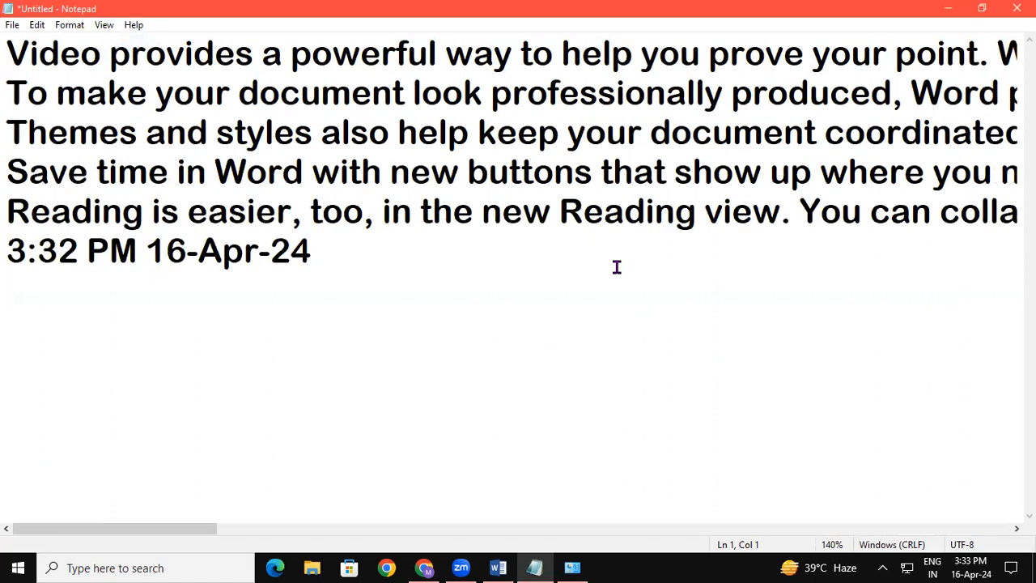
{"action": "left_click", "coordinate": [69, 25]}
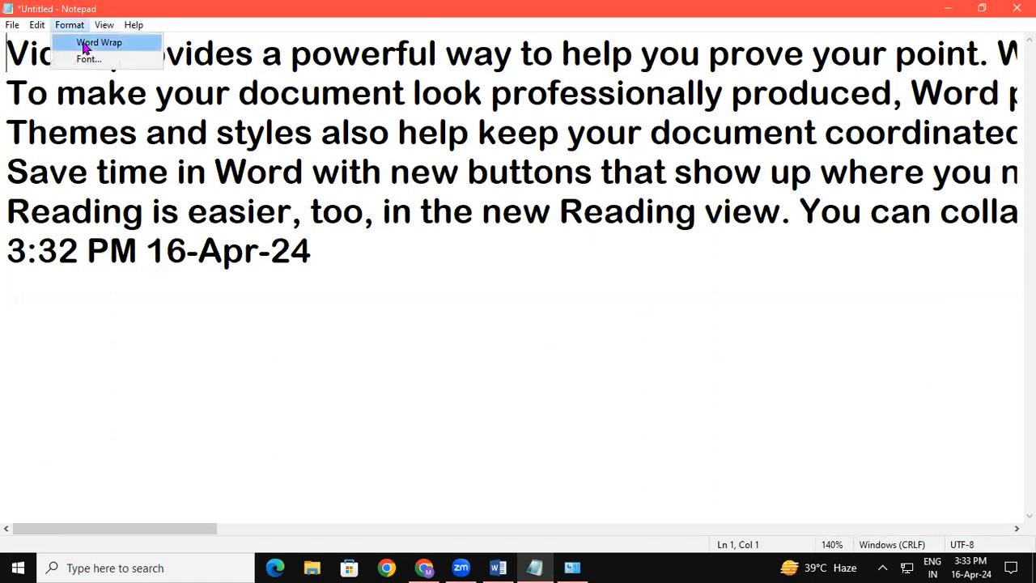
{"action": "left_click", "coordinate": [81, 42]}
Set the note's font to Agency FB, Bold, size 28.
{"action": "left_click", "coordinate": [68, 25]}
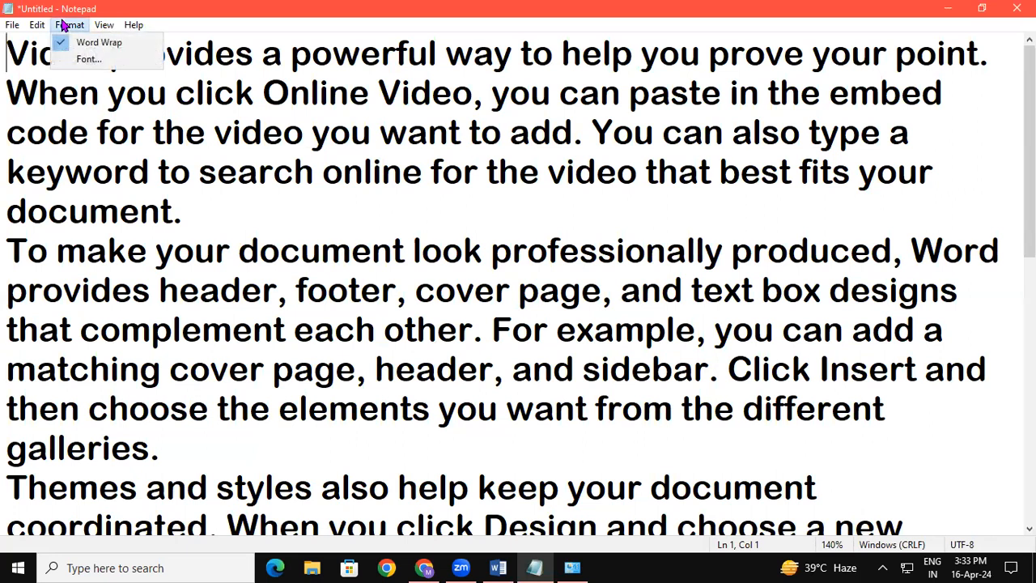
{"action": "left_click", "coordinate": [87, 60]}
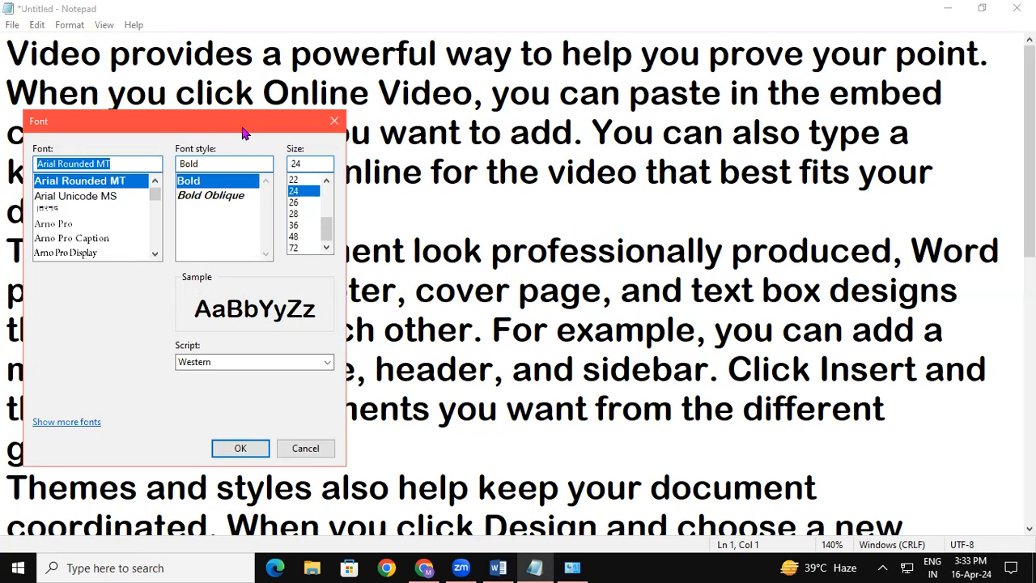
{"action": "left_click_drag", "start_coordinate": [244, 134], "coordinate": [835, 246]}
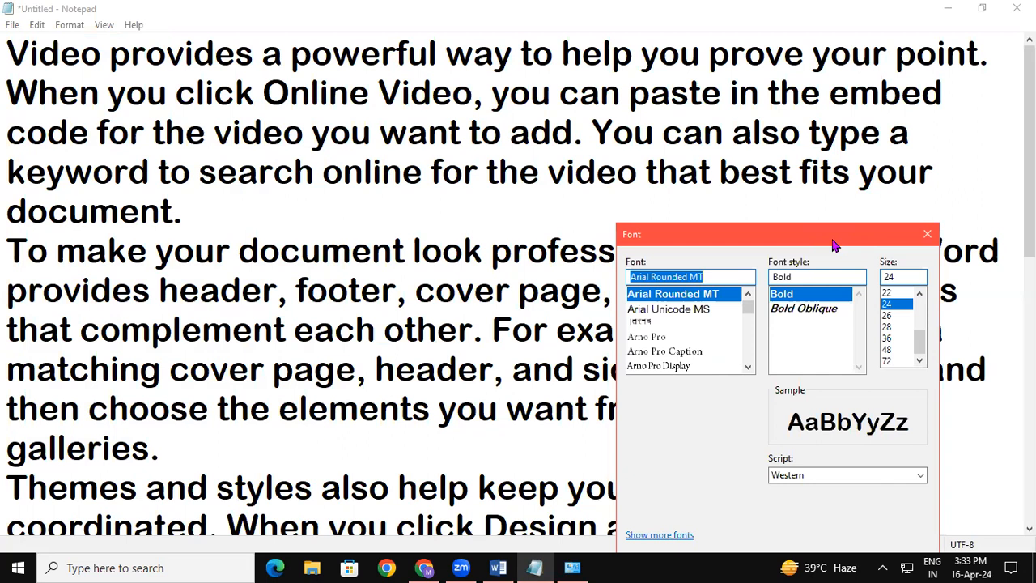
{"action": "mouse_move", "coordinate": [748, 309]}
{"action": "left_mouse_down"}
{"action": "mouse_move", "coordinate": [747, 340]}
{"action": "mouse_move", "coordinate": [756, 313]}
{"action": "left_mouse_up"}
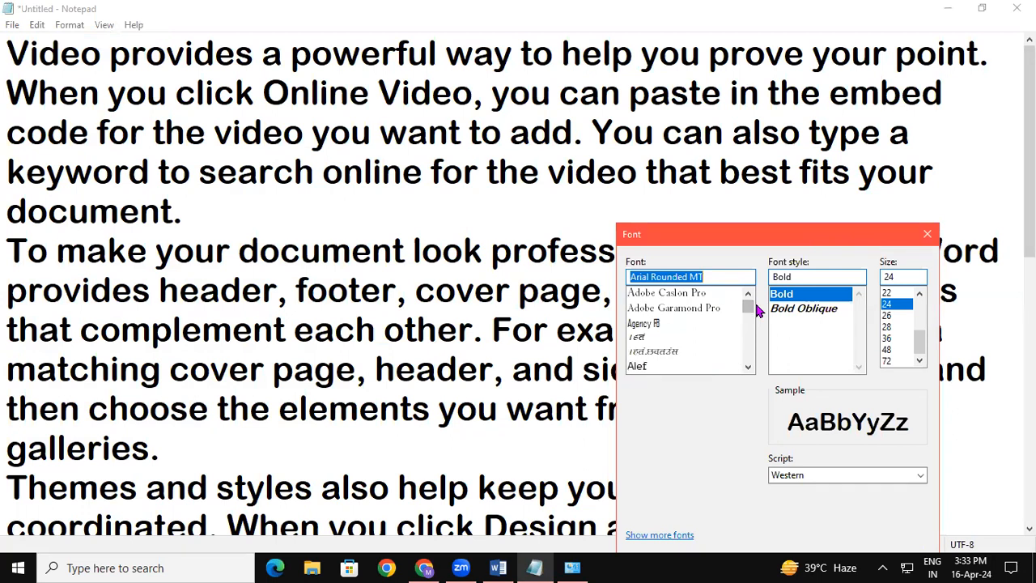
{"action": "left_click", "coordinate": [657, 324]}
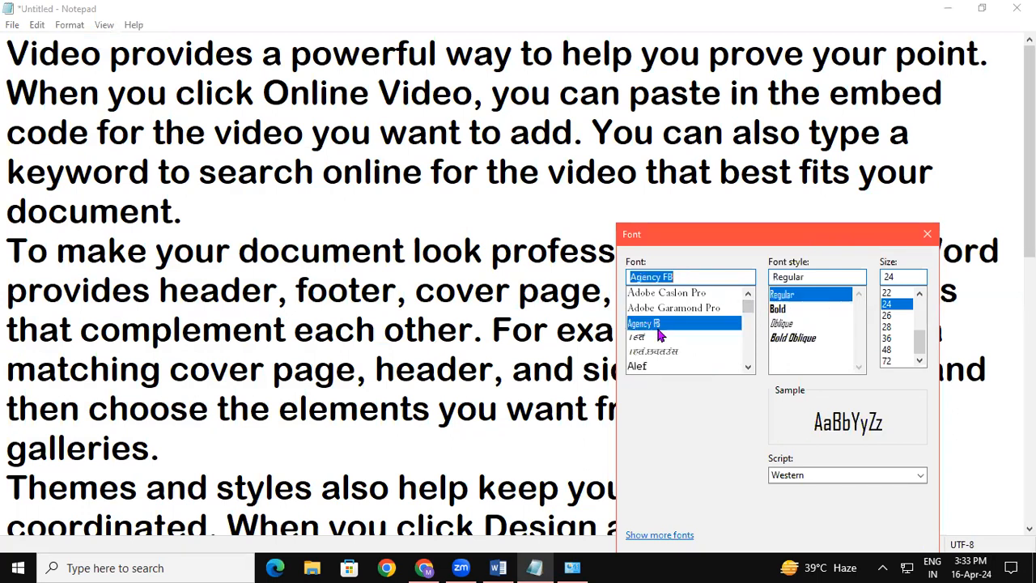
{"action": "left_click", "coordinate": [795, 310]}
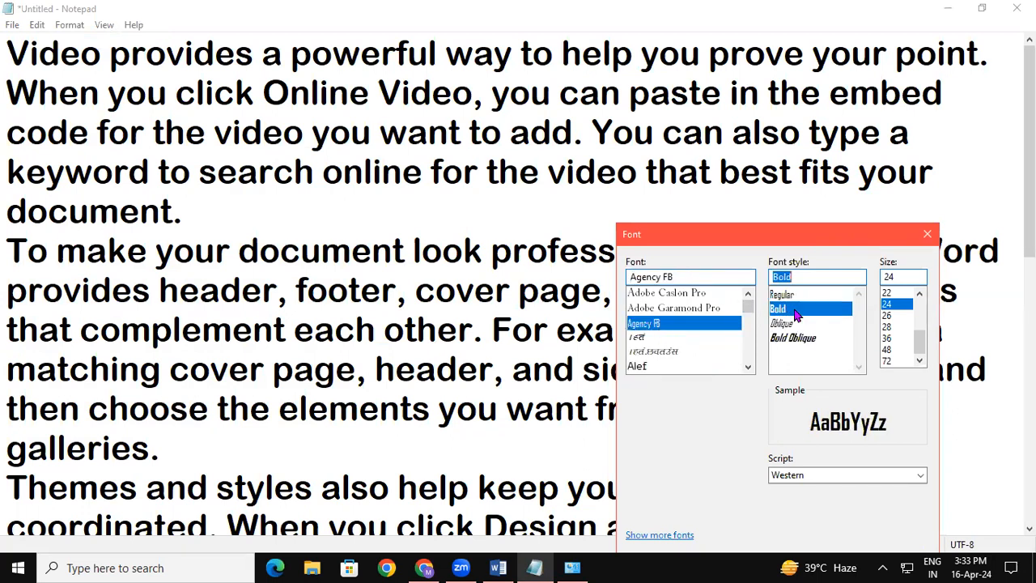
{"action": "left_click", "coordinate": [888, 327]}
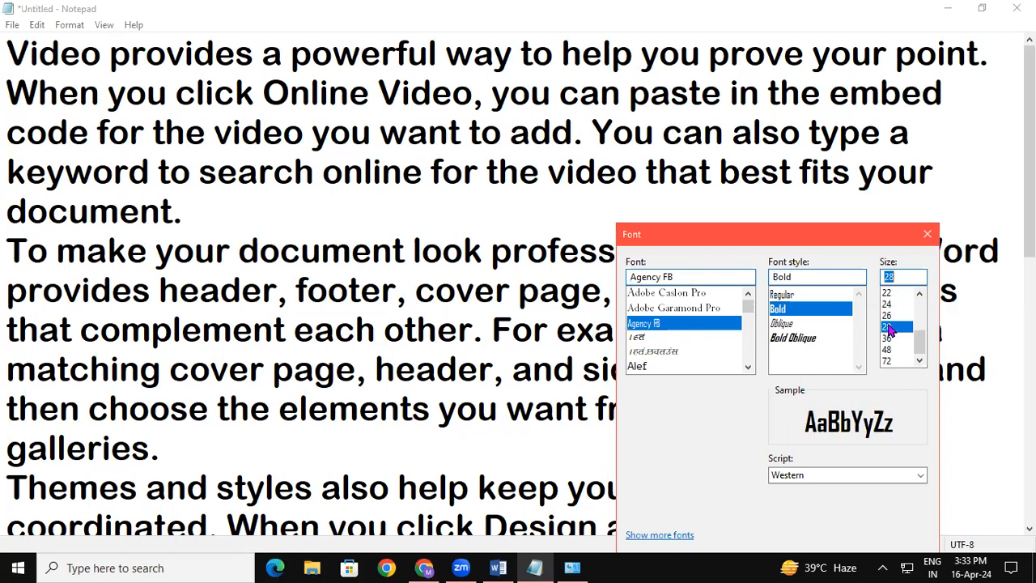
{"action": "left_click_drag", "start_coordinate": [874, 243], "coordinate": [845, 139]}
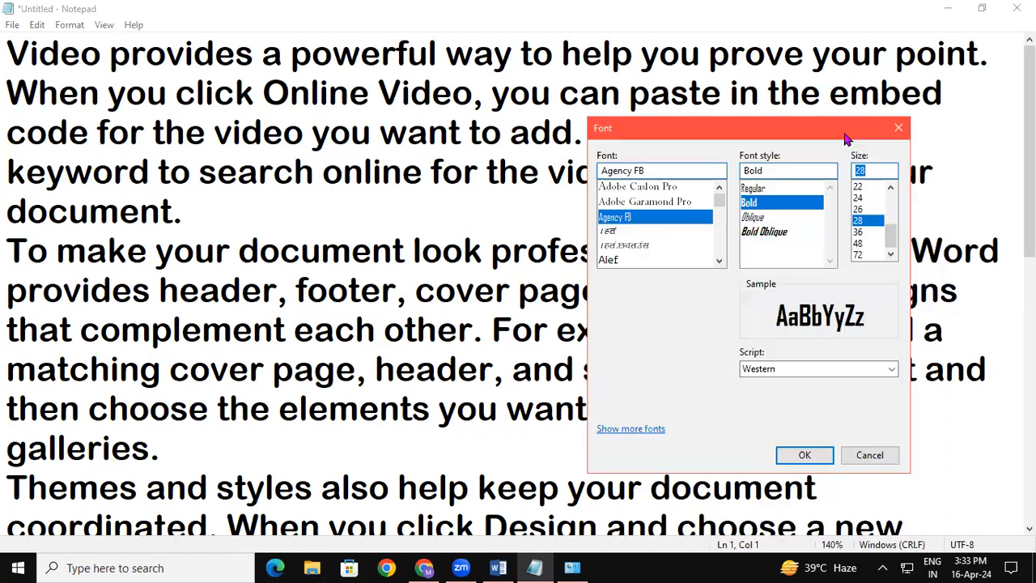
{"action": "left_click", "coordinate": [812, 454]}
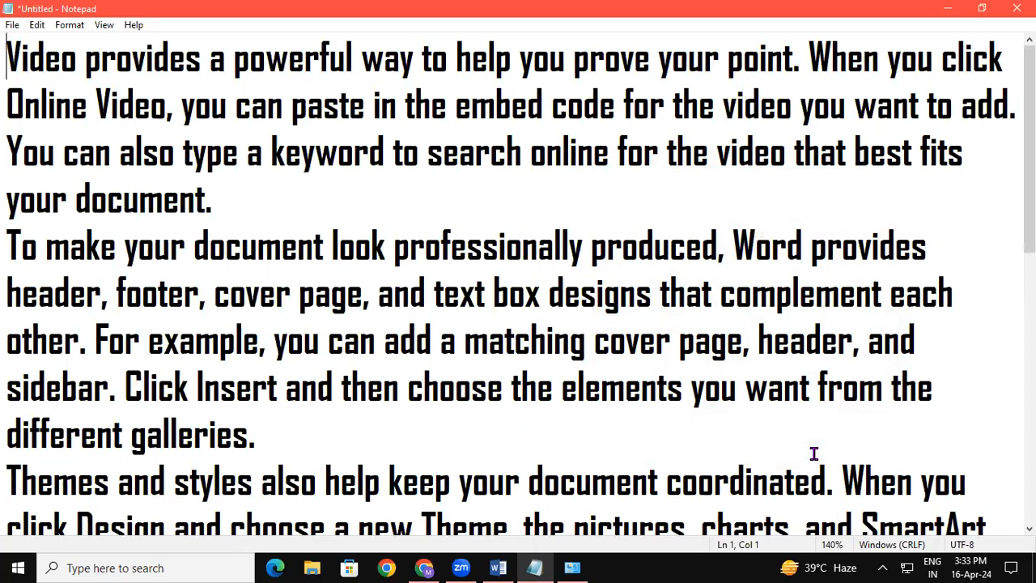
Set the note's font to Bell MT, Regular, size 48.
{"action": "left_click", "coordinate": [70, 25]}
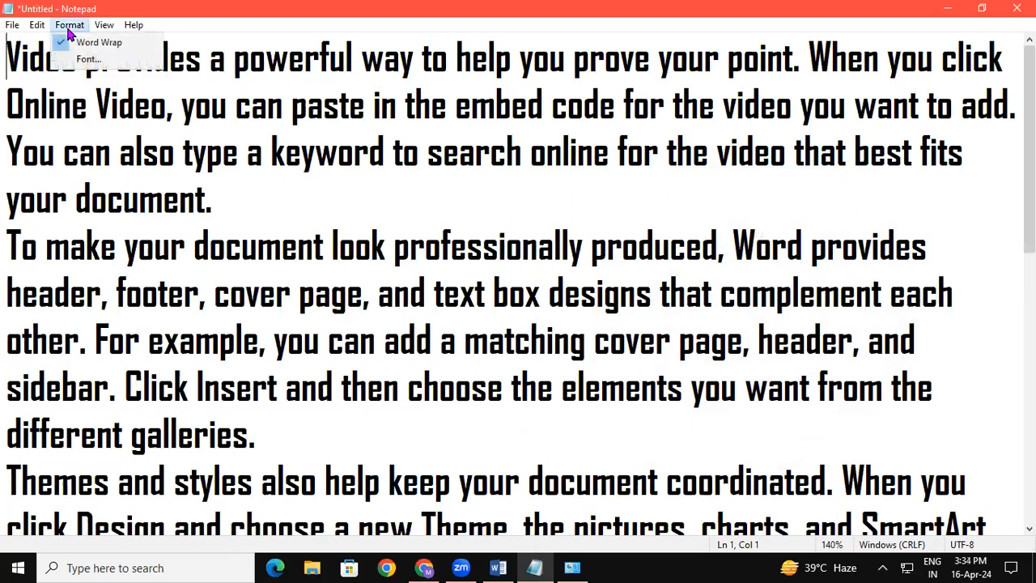
{"action": "left_click", "coordinate": [95, 60]}
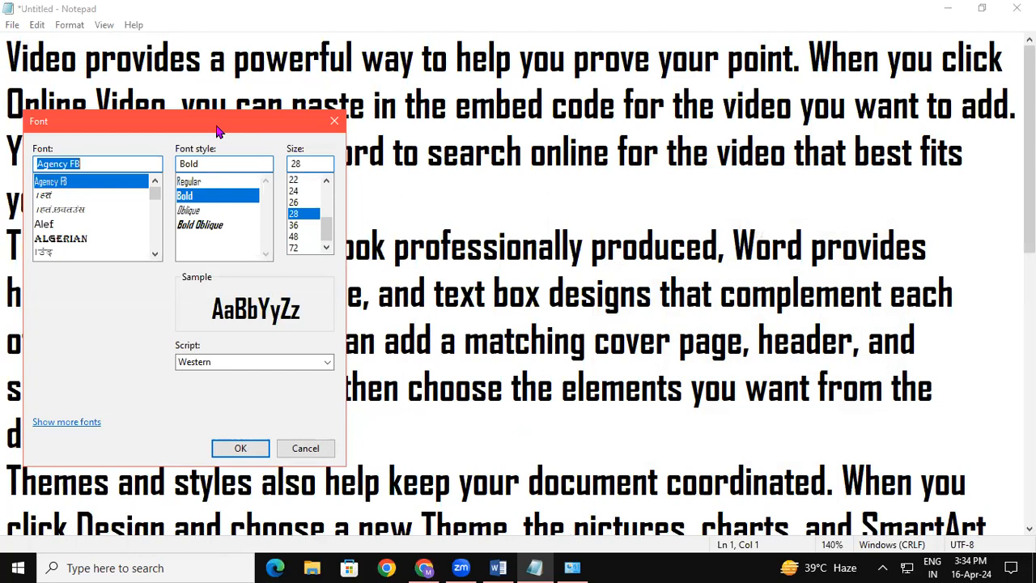
{"action": "left_click_drag", "start_coordinate": [217, 131], "coordinate": [873, 200]}
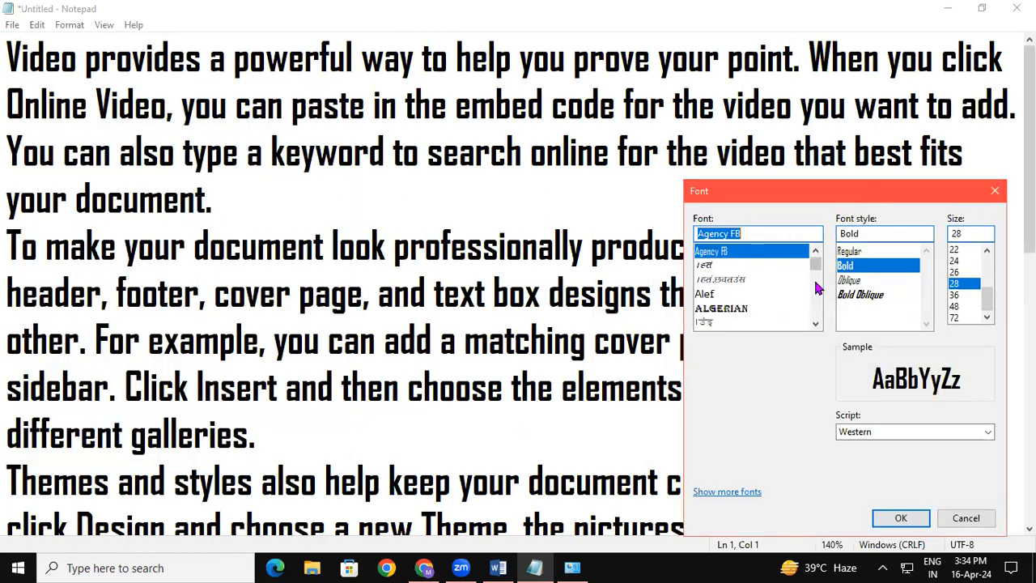
{"action": "scroll", "coordinate": [816, 295], "scroll_direction": "down", "scroll_amount": 5}
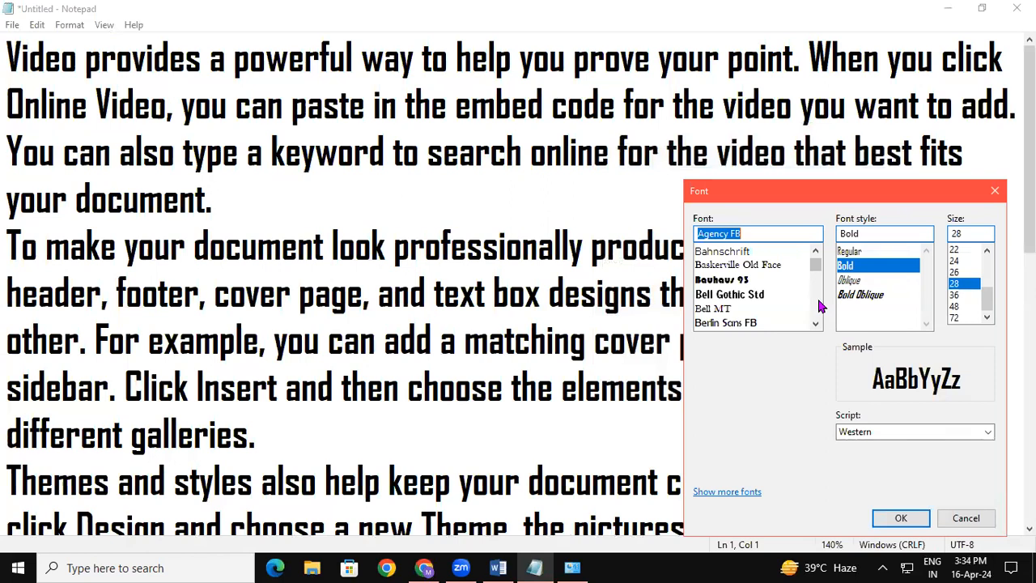
{"action": "left_click", "coordinate": [724, 309]}
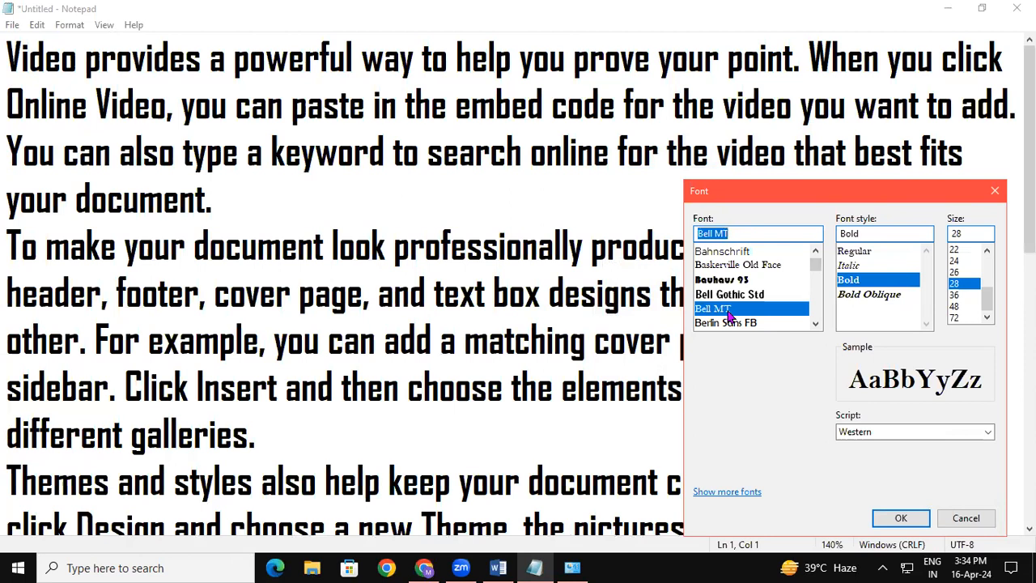
{"action": "left_click", "coordinate": [872, 252]}
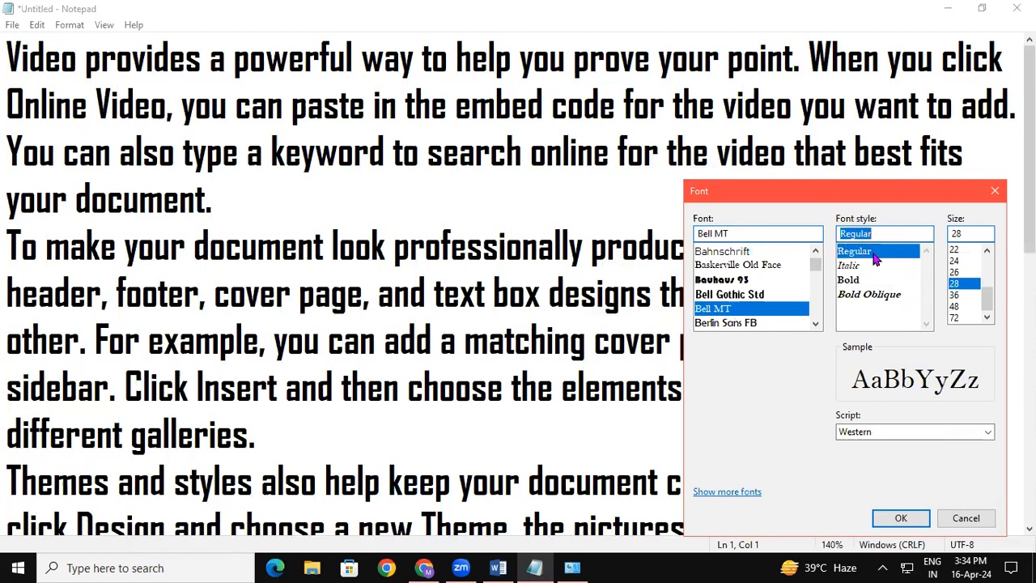
{"action": "left_click", "coordinate": [958, 308]}
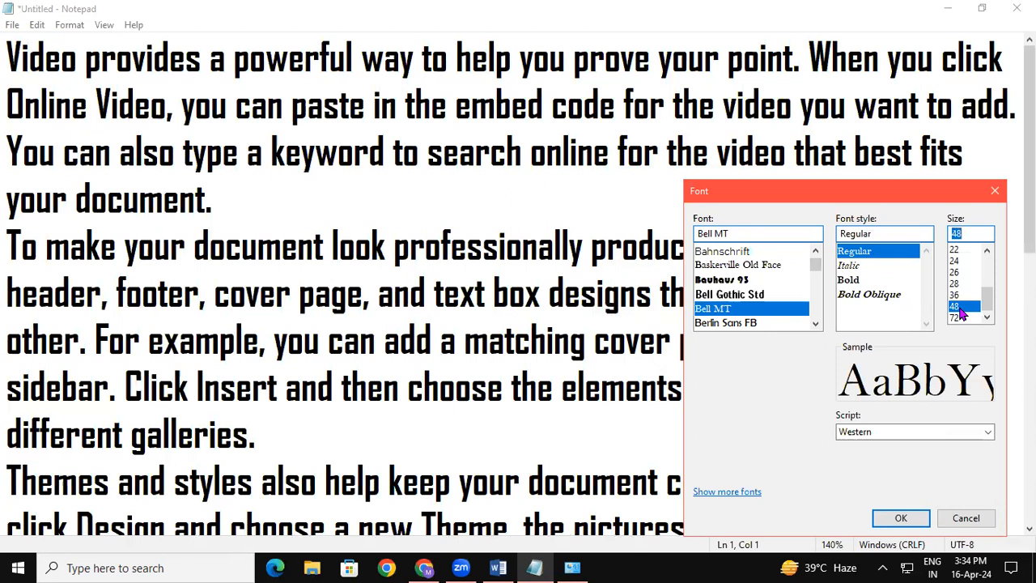
{"action": "left_click", "coordinate": [901, 518]}
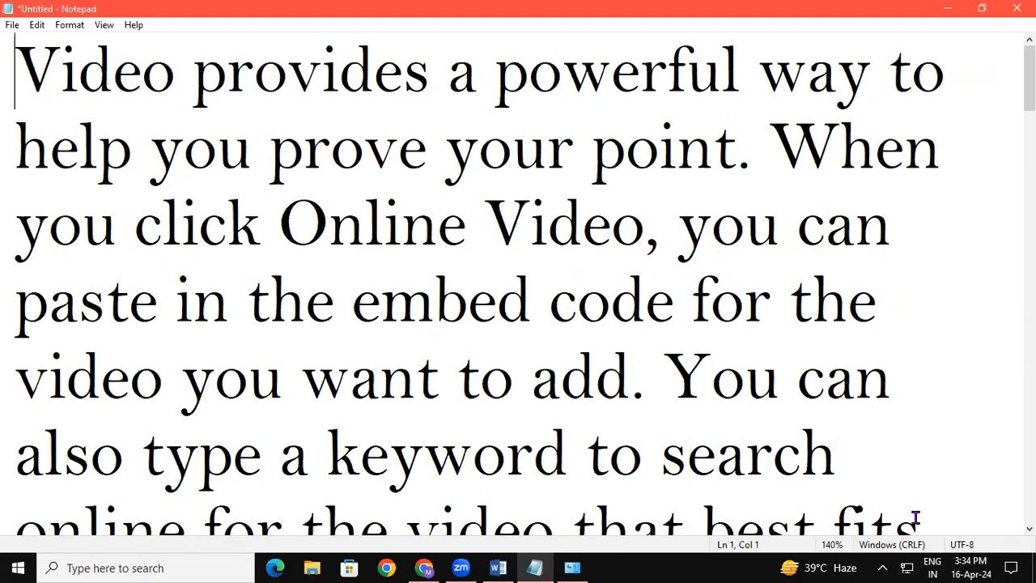
Review the zoom commands and zoom the note in to 430%.
{"action": "left_click", "coordinate": [105, 25]}
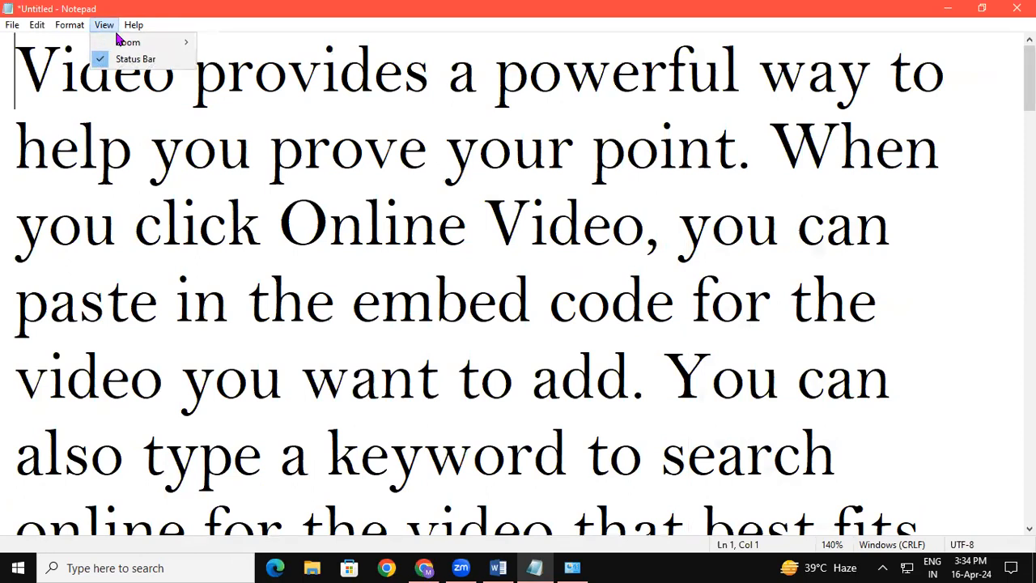
{"action": "mouse_move", "coordinate": [127, 43]}
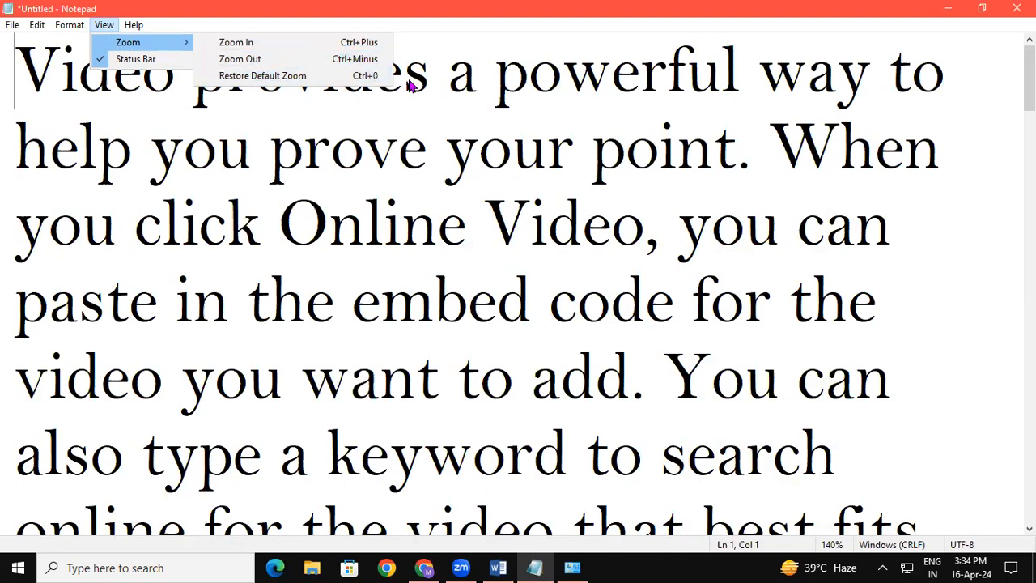
{"action": "left_click", "coordinate": [437, 212]}
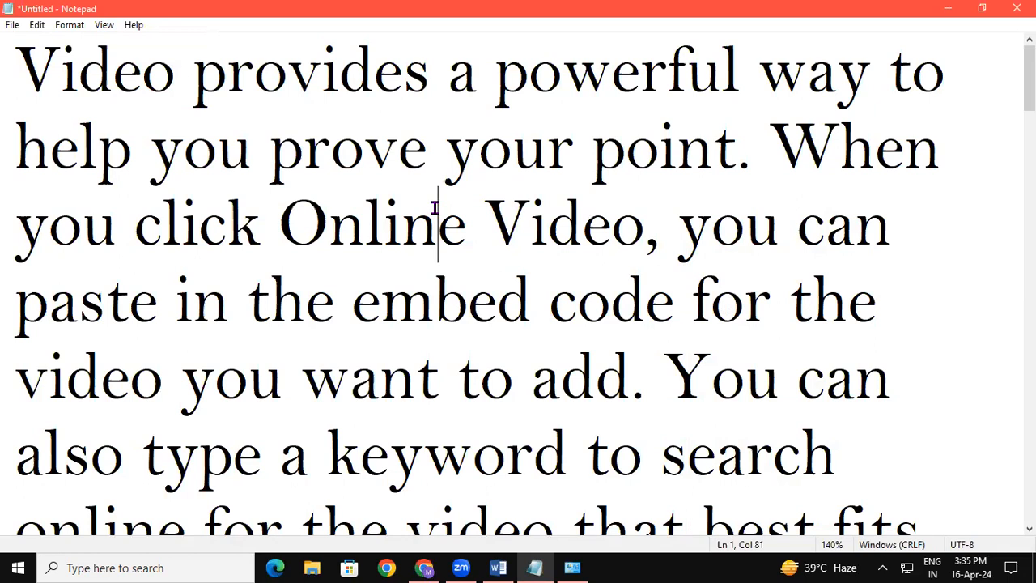
{"action": "key", "text": "ctrl+plus"}
{"action": "key", "text": "ctrl+plus"}
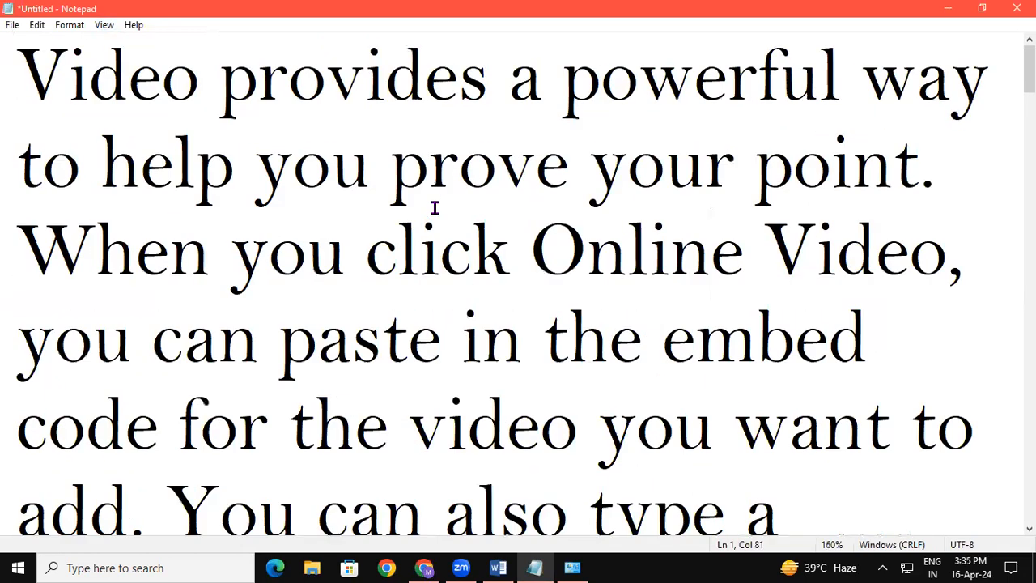
{"action": "key", "text": "ctrl+plus"}
{"action": "key", "text": "ctrl+plus"}
{"action": "key", "text": "ctrl+plus"}
{"action": "key", "text": "ctrl+plus"}
{"action": "key", "text": "ctrl+plus"}
{"action": "key", "text": "ctrl+plus"}
{"action": "key", "text": "ctrl+plus"}
{"action": "key", "text": "ctrl+plus"}
{"action": "key", "text": "ctrl+plus"}
{"action": "key", "text": "ctrl+plus"}
{"action": "key", "text": "ctrl+plus"}
{"action": "key", "text": "ctrl+plus"}
{"action": "key", "text": "ctrl+plus"}
{"action": "key", "text": "ctrl+plus"}
{"action": "key", "text": "ctrl+plus"}
{"action": "key", "text": "ctrl+plus"}
{"action": "key", "text": "ctrl+plus"}
{"action": "key", "text": "ctrl+plus"}
{"action": "key", "text": "ctrl+plus"}
{"action": "key", "text": "ctrl+plus"}
{"action": "key", "text": "ctrl+plus"}
{"action": "key", "text": "ctrl+plus"}
{"action": "key", "text": "ctrl+plus"}
{"action": "key", "text": "ctrl+plus"}
{"action": "key", "text": "ctrl+plus"}
{"action": "key", "text": "ctrl+plus"}
{"action": "key", "text": "ctrl+plus"}
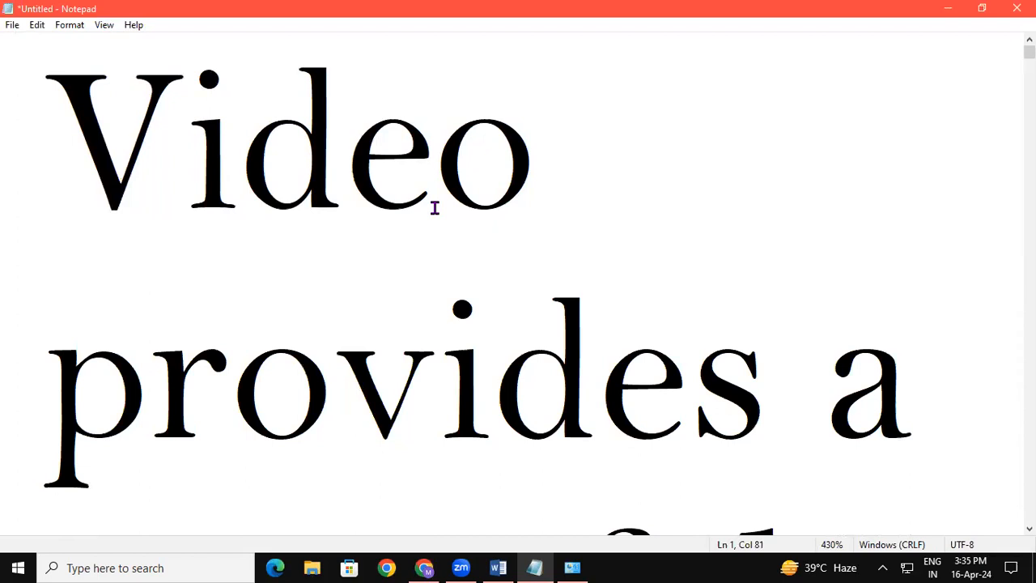
Zoom the note out to 10% and restore the default zoom of 100%.
{"action": "key", "text": "ctrl+minus"}
{"action": "key", "text": "ctrl+minus"}
{"action": "key", "text": "ctrl+minus"}
{"action": "key", "text": "ctrl+minus"}
{"action": "key", "text": "ctrl+minus"}
{"action": "key", "text": "ctrl+minus"}
{"action": "key", "text": "ctrl+minus"}
{"action": "key", "text": "ctrl+minus"}
{"action": "key", "text": "ctrl+minus"}
{"action": "key", "text": "ctrl+minus"}
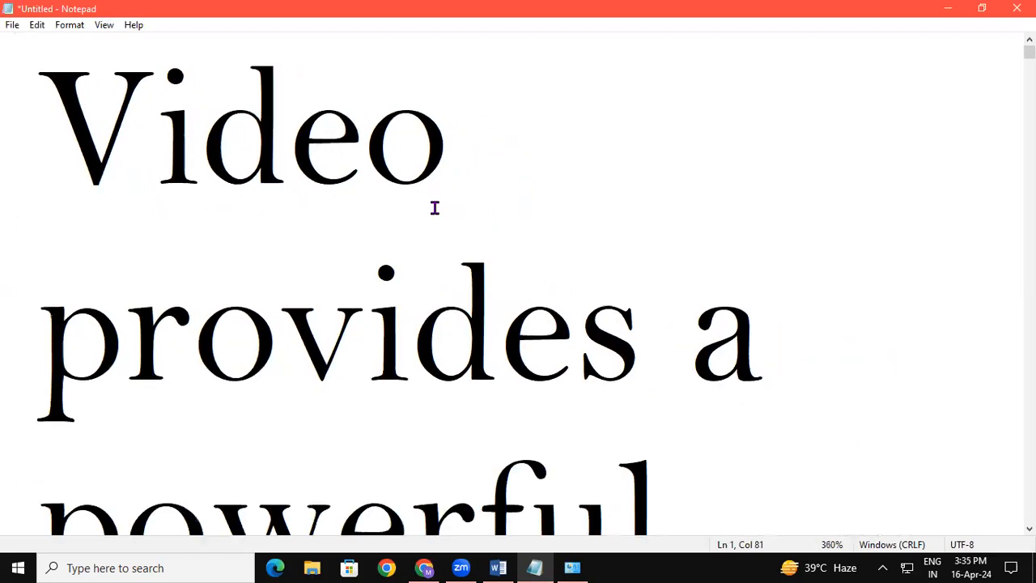
{"action": "key", "text": "ctrl+minus"}
{"action": "key", "text": "ctrl+minus"}
{"action": "key", "text": "ctrl+minus"}
{"action": "key", "text": "ctrl+minus"}
{"action": "key", "text": "ctrl+minus"}
{"action": "key", "text": "ctrl+minus"}
{"action": "key", "text": "ctrl+minus"}
{"action": "key", "text": "ctrl+minus"}
{"action": "key", "text": "ctrl+minus"}
{"action": "key", "text": "ctrl+minus"}
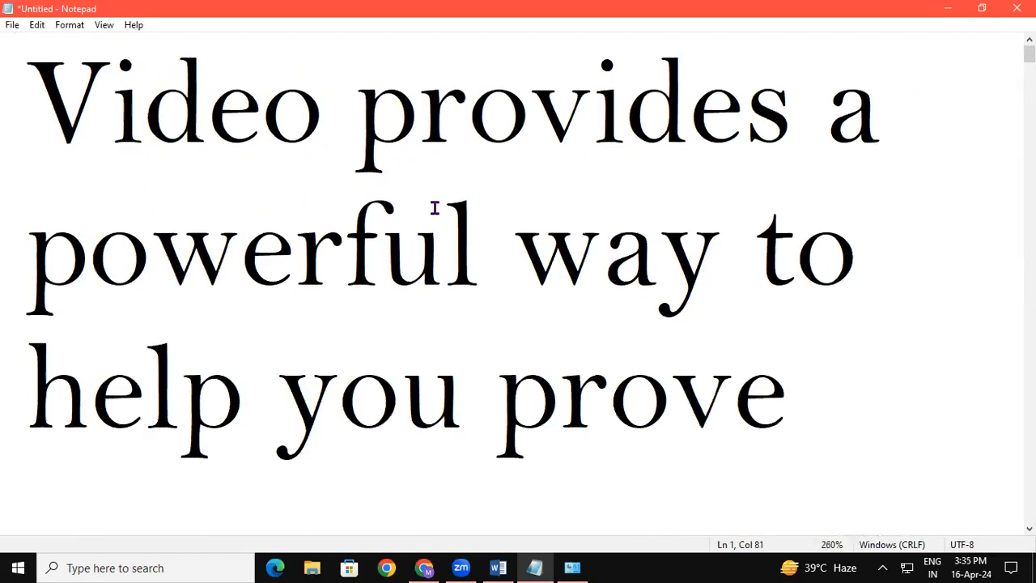
{"action": "key", "text": "ctrl+minus"}
{"action": "key", "text": "ctrl+minus"}
{"action": "key", "text": "ctrl+minus"}
{"action": "key", "text": "ctrl+minus"}
{"action": "key", "text": "ctrl+minus"}
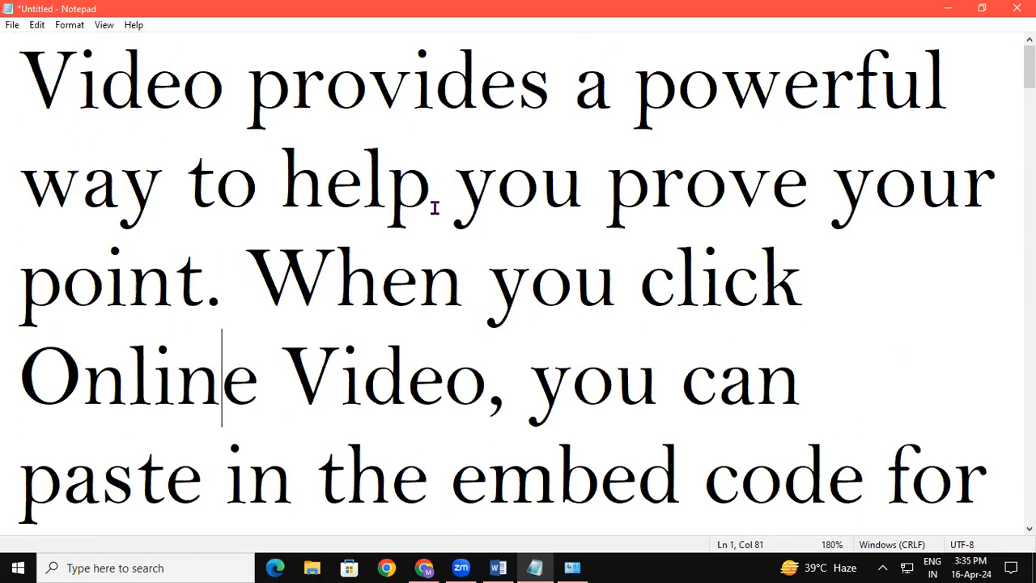
{"action": "key", "text": "ctrl+minus"}
{"action": "key", "text": "ctrl+minus"}
{"action": "key", "text": "ctrl+minus"}
{"action": "key", "text": "ctrl+minus"}
{"action": "key", "text": "ctrl+minus"}
{"action": "key", "text": "ctrl+minus"}
{"action": "key", "text": "ctrl+minus"}
{"action": "key", "text": "ctrl+minus"}
{"action": "key", "text": "ctrl+minus"}
{"action": "key", "text": "ctrl+minus"}
{"action": "key", "text": "ctrl+minus"}
{"action": "key", "text": "ctrl+minus"}
{"action": "key", "text": "ctrl+minus"}
{"action": "key", "text": "ctrl+minus"}
{"action": "key", "text": "ctrl+minus"}
{"action": "key", "text": "ctrl+minus"}
{"action": "key", "text": "ctrl+minus"}
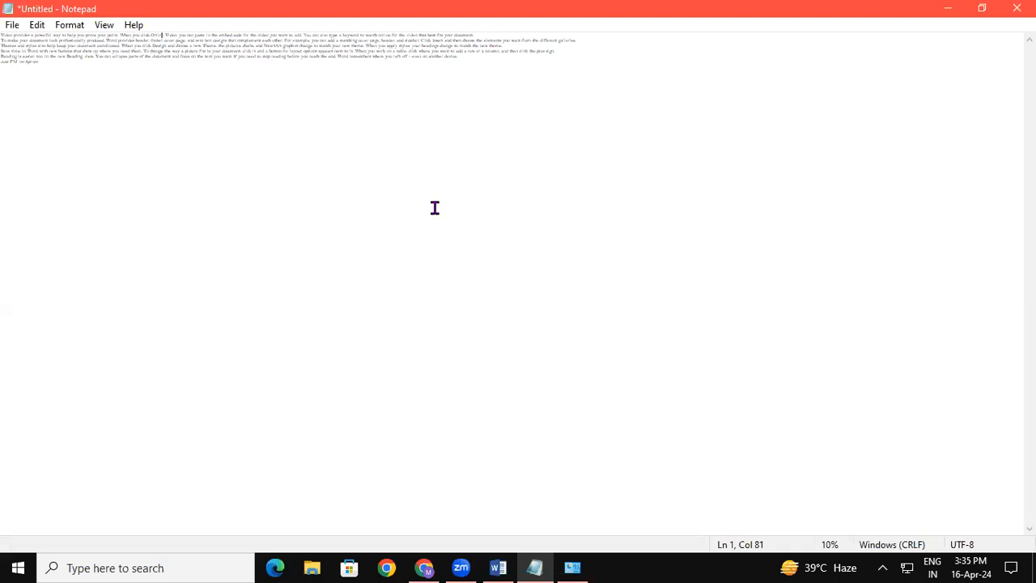
{"action": "key", "text": "ctrl+0"}
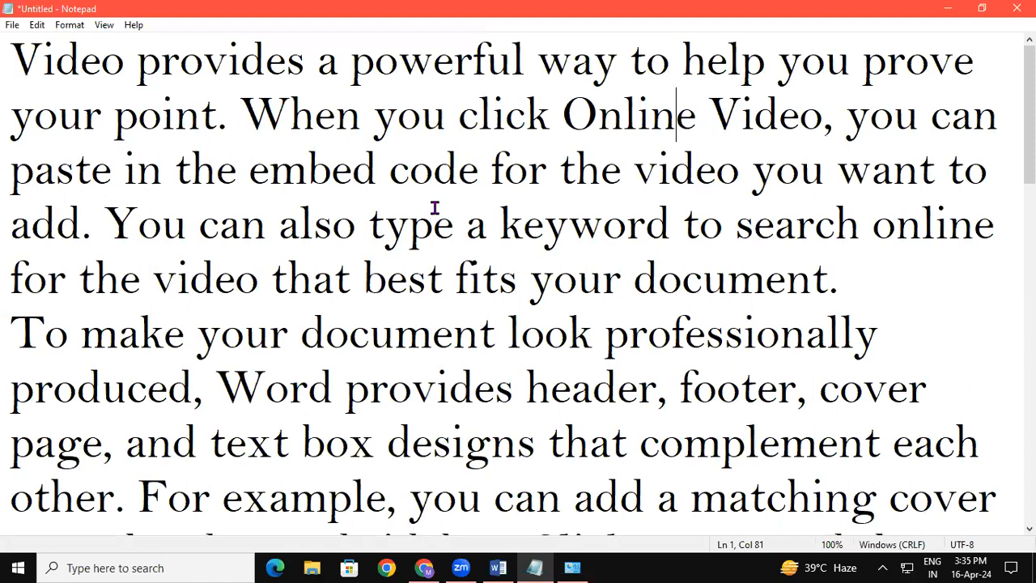
Zoom the note in to 190%.
{"action": "key", "text": "ctrl+plus"}
{"action": "key", "text": "ctrl+plus"}
{"action": "key", "text": "ctrl+plus"}
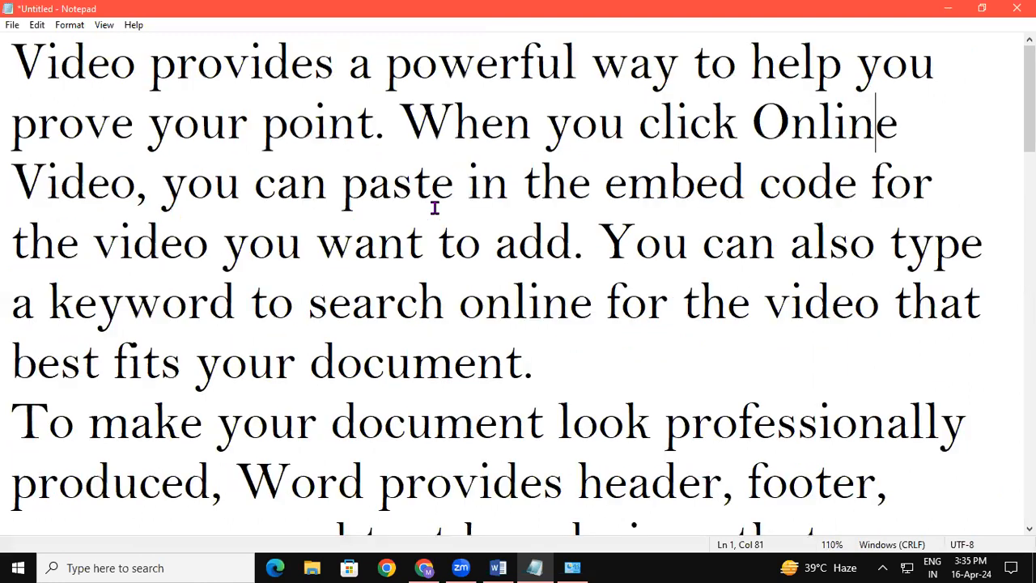
{"action": "key", "text": "ctrl+plus"}
{"action": "key", "text": "ctrl+plus"}
{"action": "key", "text": "ctrl+plus"}
{"action": "key", "text": "ctrl+plus"}
{"action": "key", "text": "ctrl+plus"}
{"action": "key", "text": "ctrl+plus"}
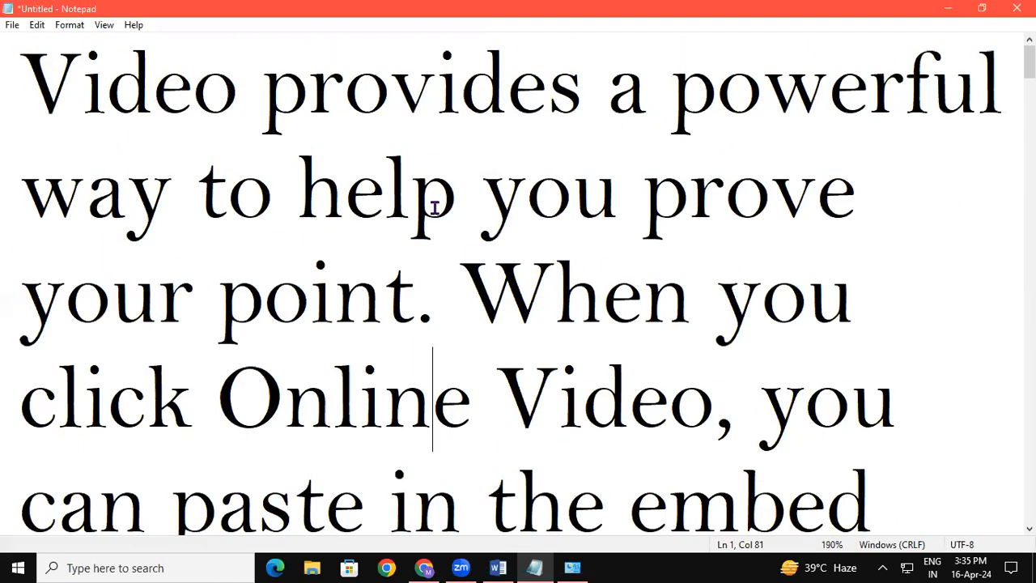
Zoom the note out to 80% and bring it back to 100%.
{"action": "key", "text": "ctrl+minus"}
{"action": "key", "text": "ctrl+minus"}
{"action": "key", "text": "ctrl+minus"}
{"action": "key", "text": "ctrl+minus"}
{"action": "key", "text": "ctrl+minus"}
{"action": "key", "text": "ctrl+minus"}
{"action": "key", "text": "ctrl+minus"}
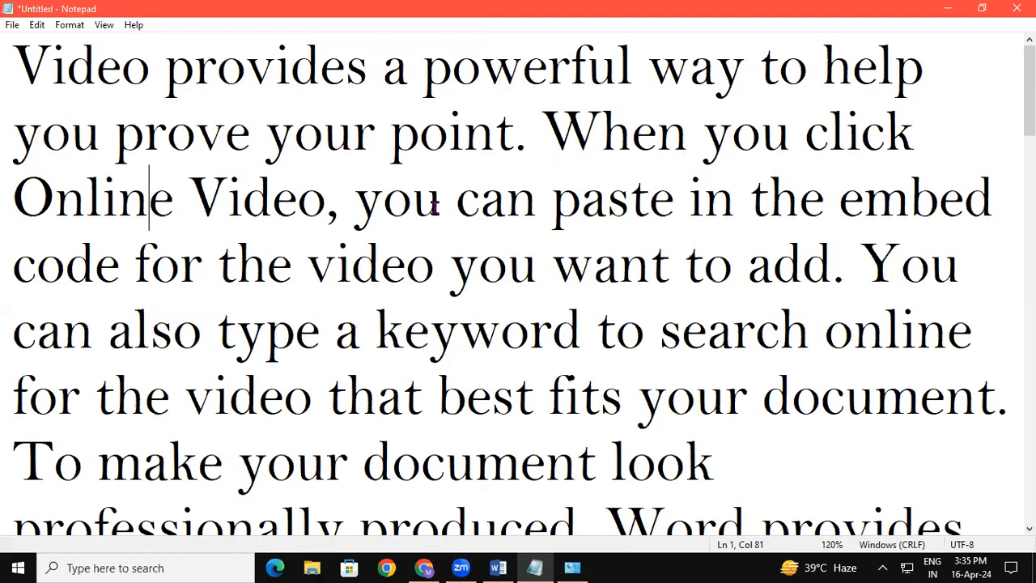
{"action": "key", "text": "ctrl+minus"}
{"action": "key", "text": "ctrl+minus"}
{"action": "key", "text": "ctrl+minus"}
{"action": "key", "text": "ctrl+minus"}
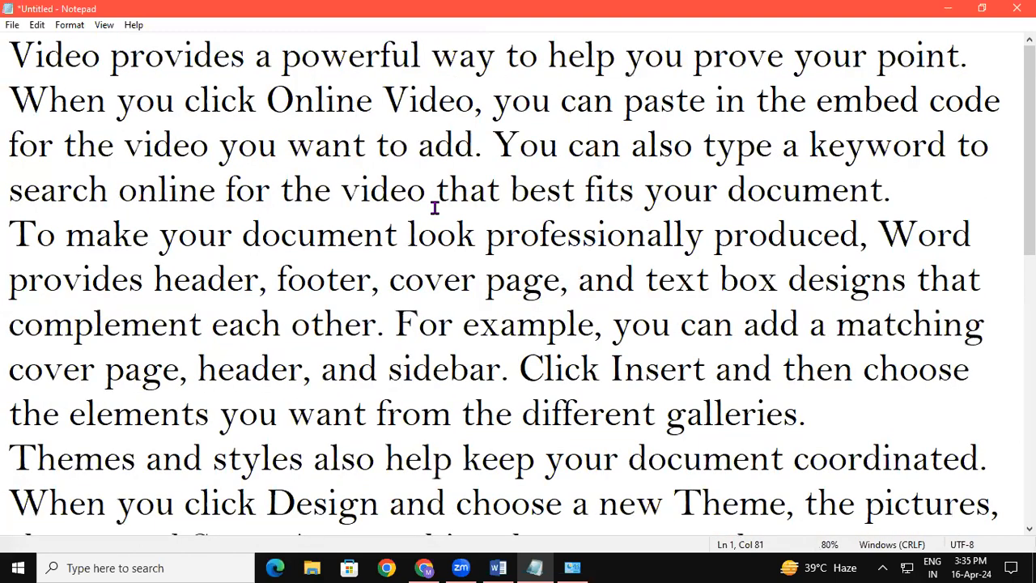
{"action": "key", "text": "ctrl+plus"}
{"action": "key", "text": "ctrl+plus"}
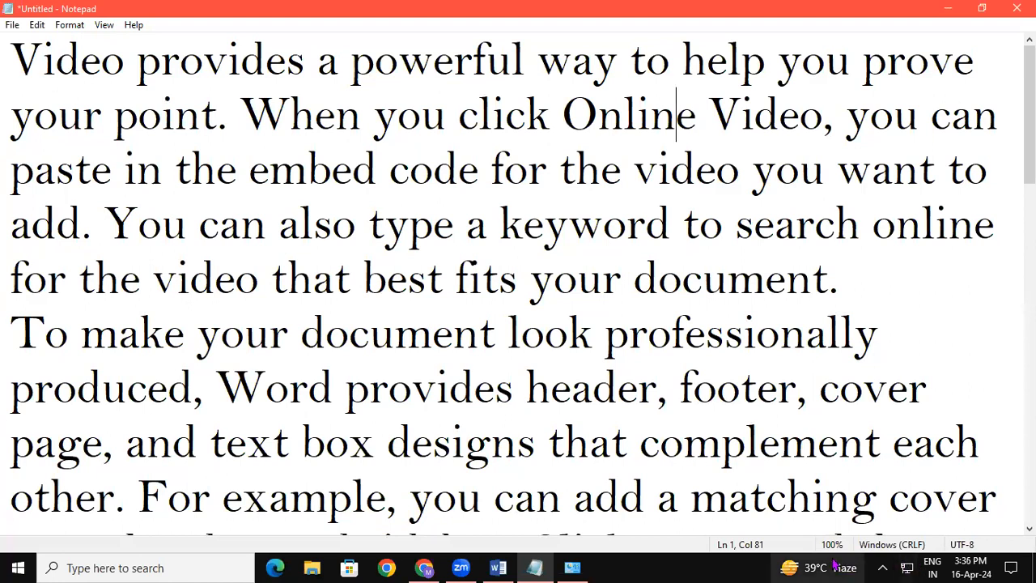
Hide the status bar and show it again.
{"action": "left_click", "coordinate": [806, 563]}
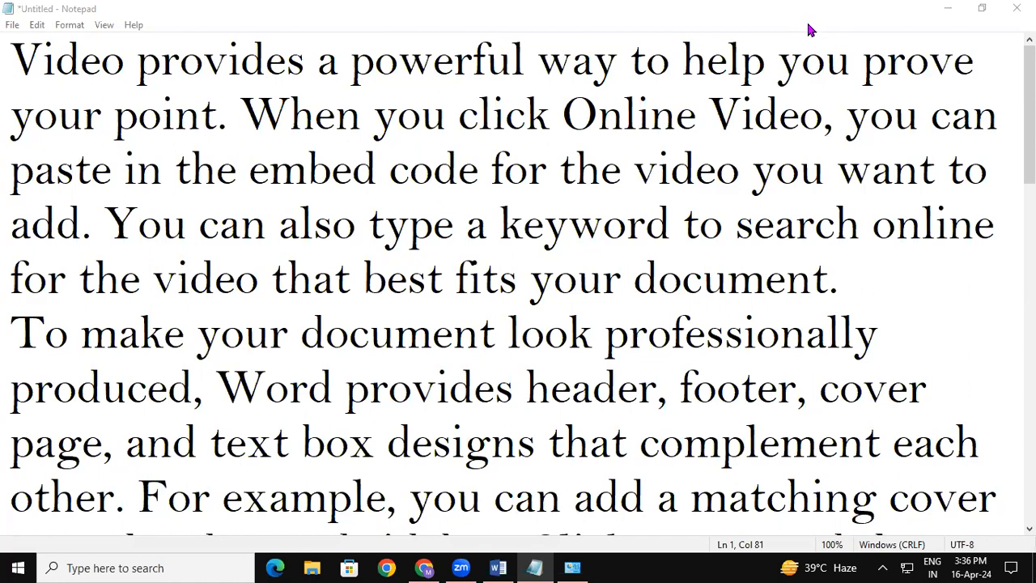
{"action": "left_click", "coordinate": [103, 25]}
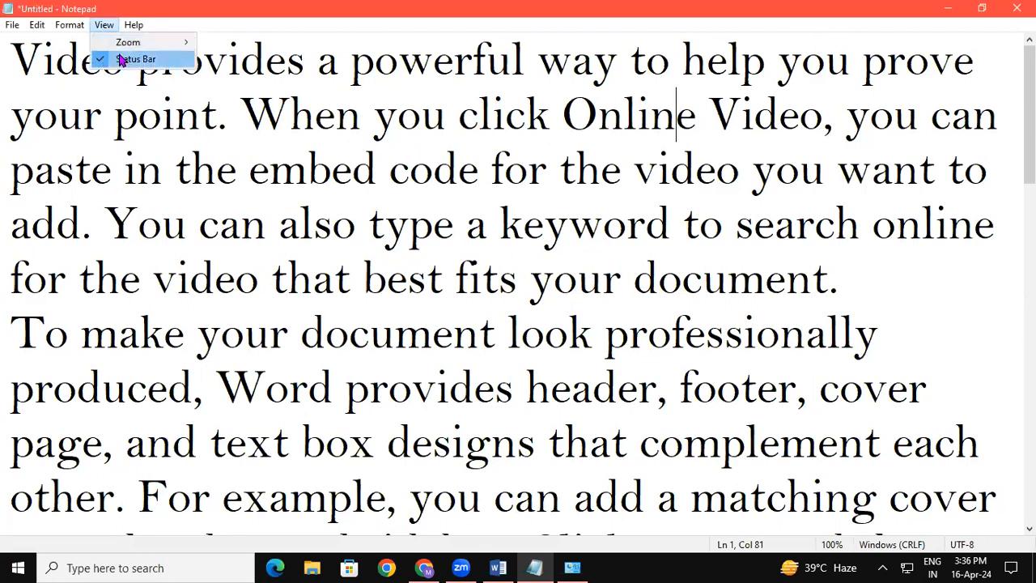
{"action": "left_click", "coordinate": [123, 60]}
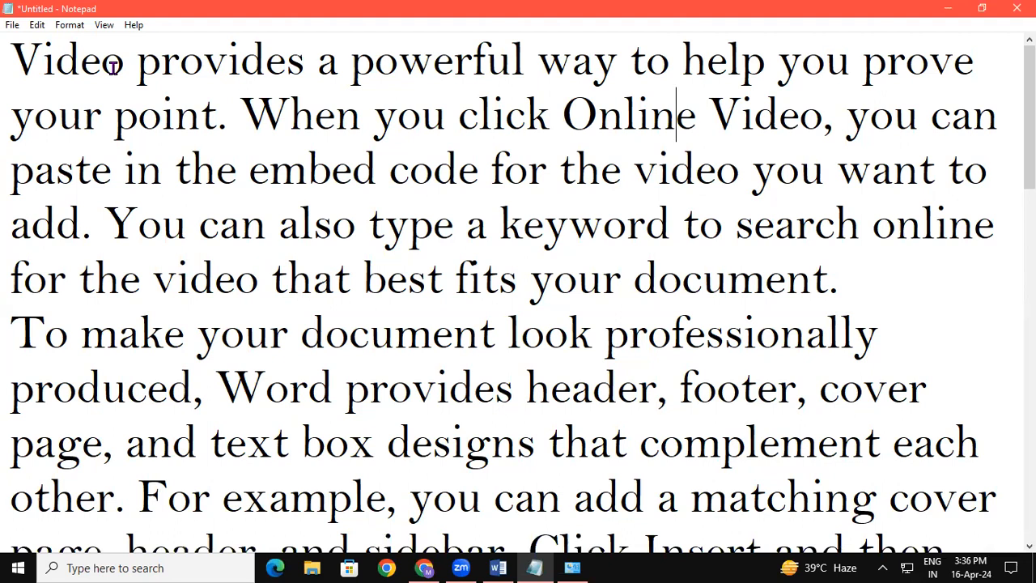
{"action": "left_click", "coordinate": [105, 25]}
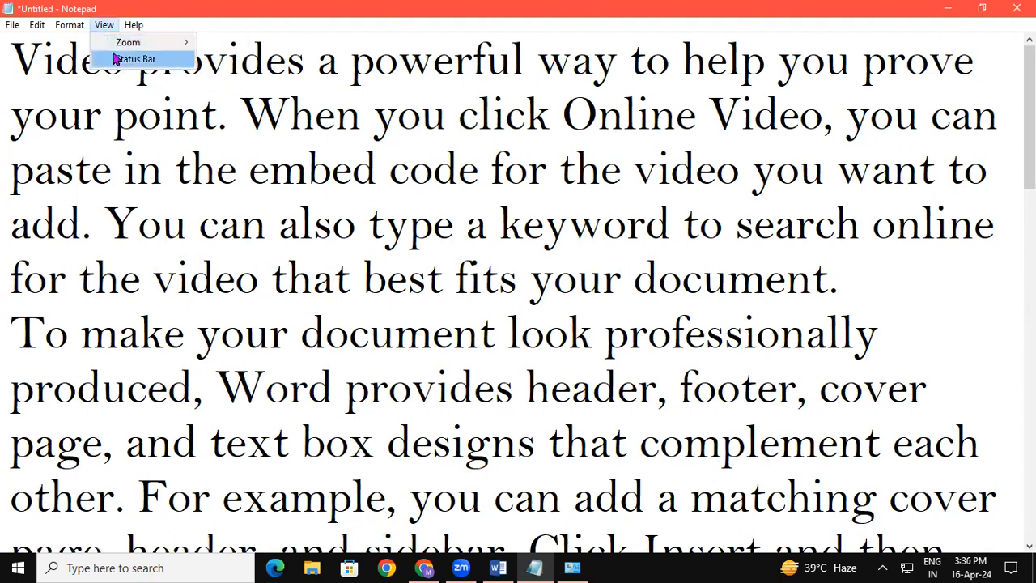
{"action": "left_click", "coordinate": [121, 59]}
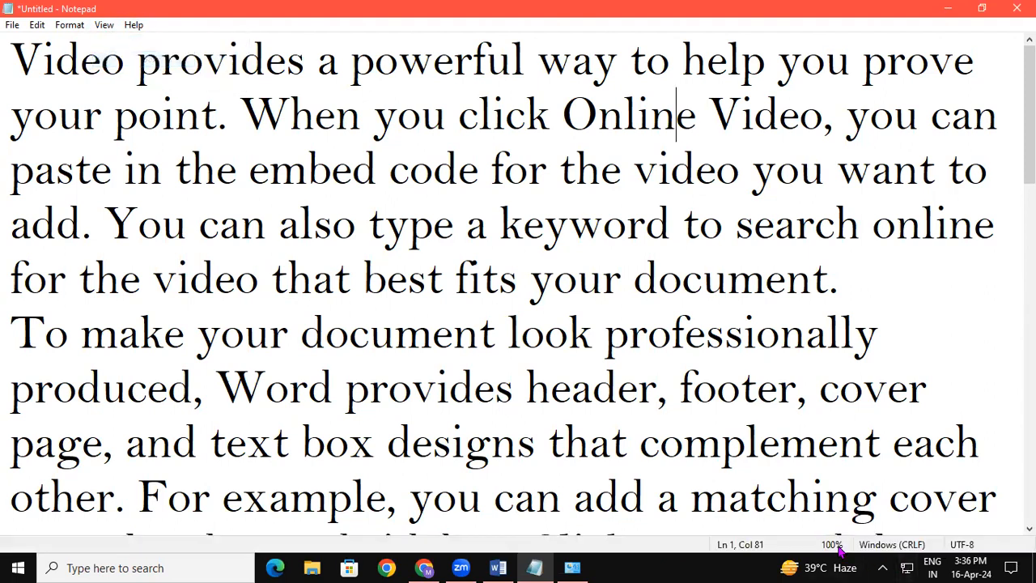